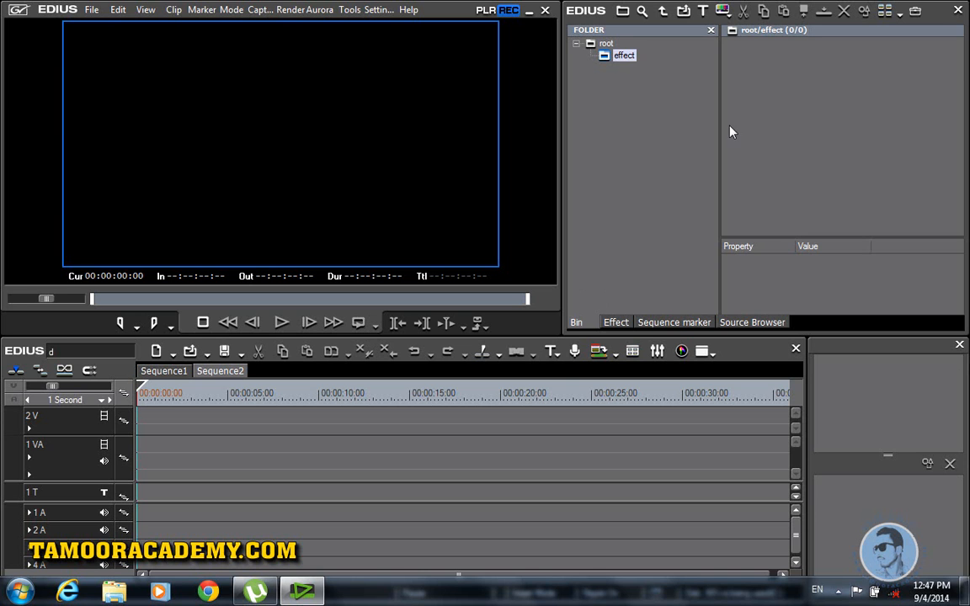
Create a subfolder named "vv" inside the effect folder of the bin.
right_click(627, 89)
left_click(641, 95)
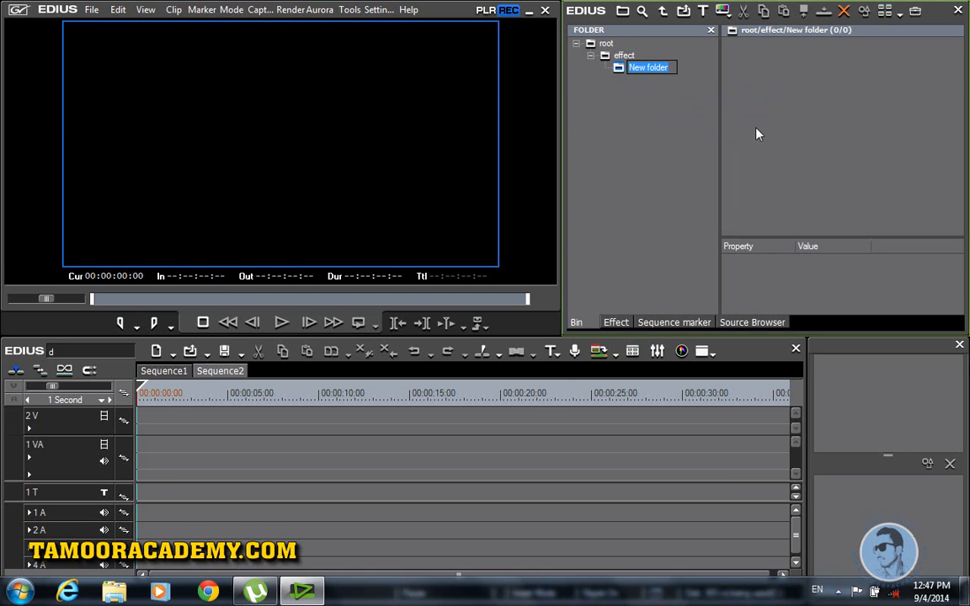
type("vv")
key("Return")
Open the root bin folder and select the "1) Facebook" clip.
left_click(606, 43)
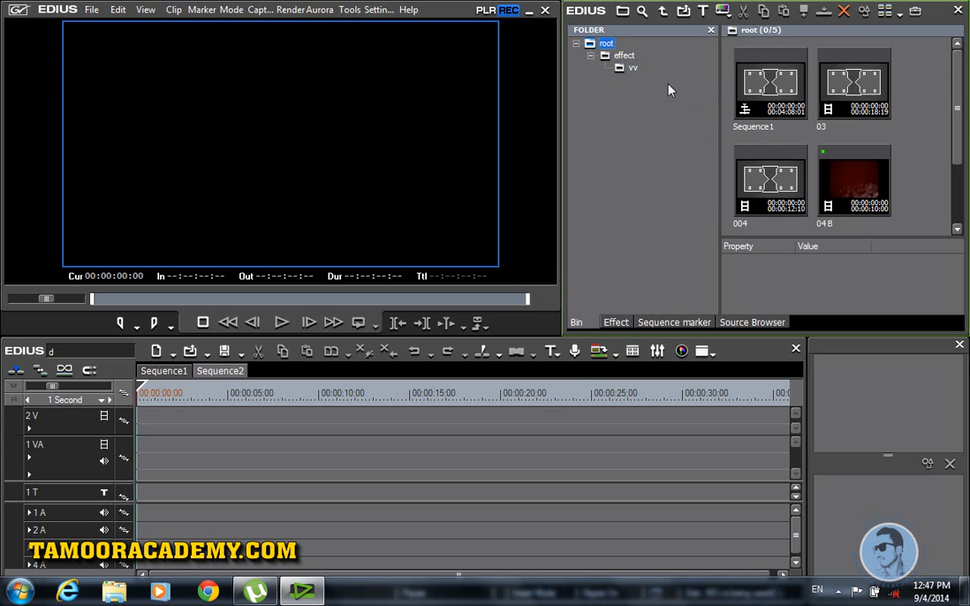
left_click_drag(954, 119, 951, 185)
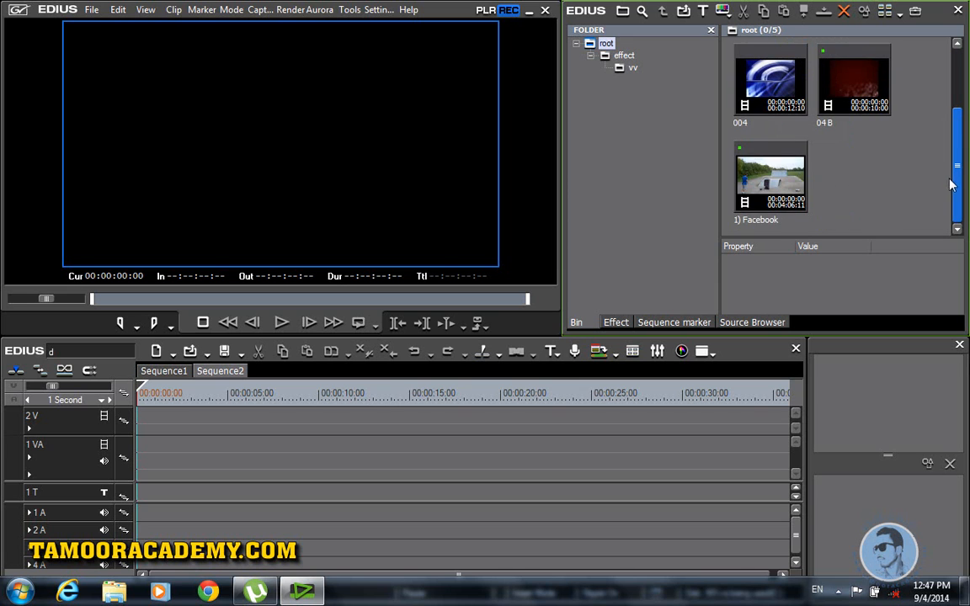
left_click_drag(770, 177, 543, 274)
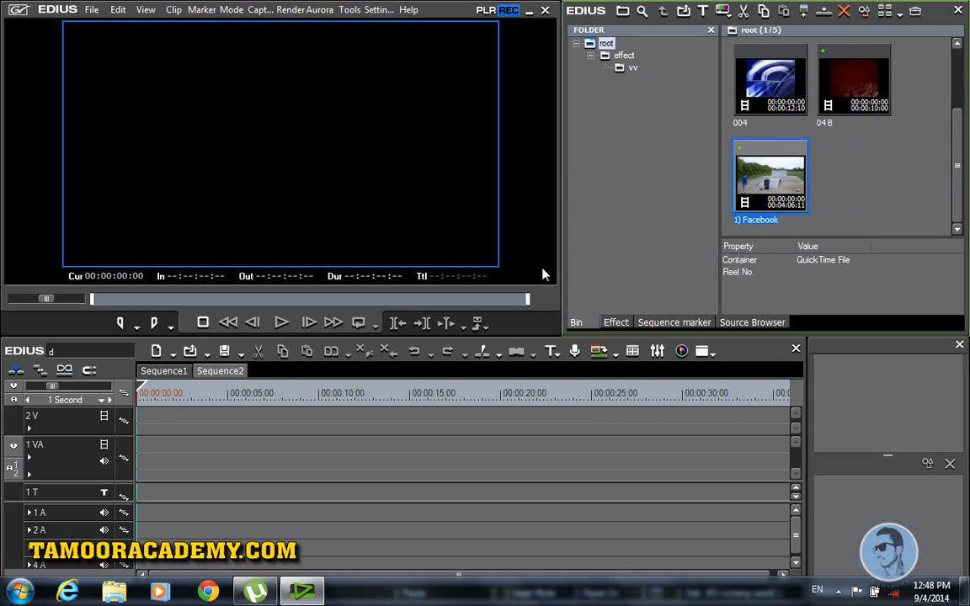
Delete the 1 VA track and the 4 A audio track from Sequence2.
right_click(70, 456)
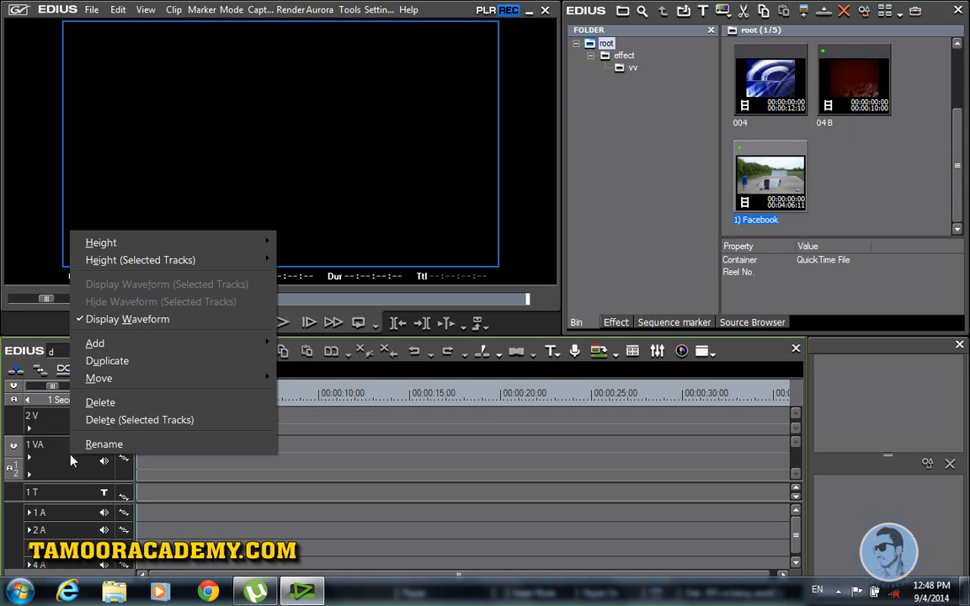
left_click(131, 403)
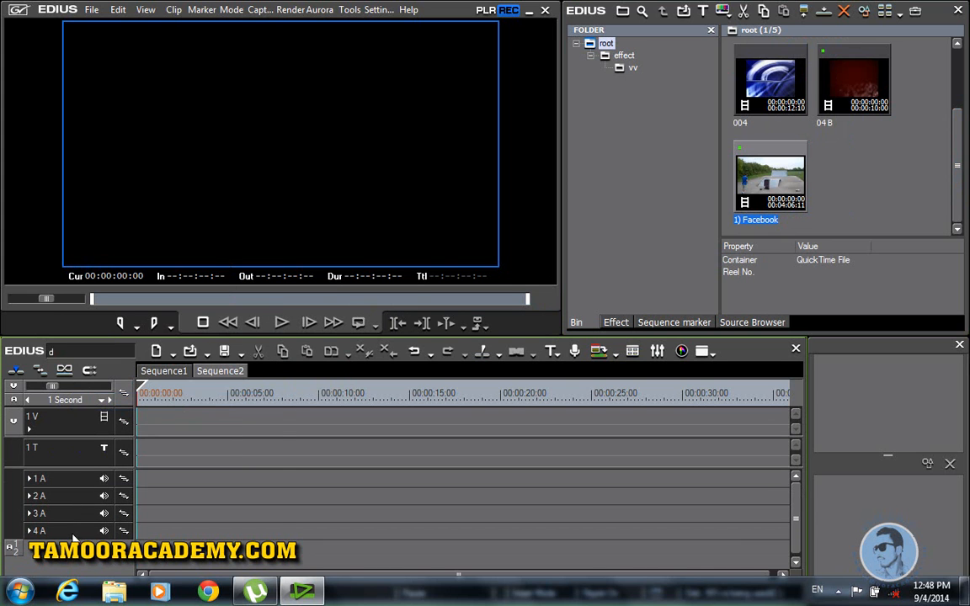
right_click(72, 536)
left_click(108, 482)
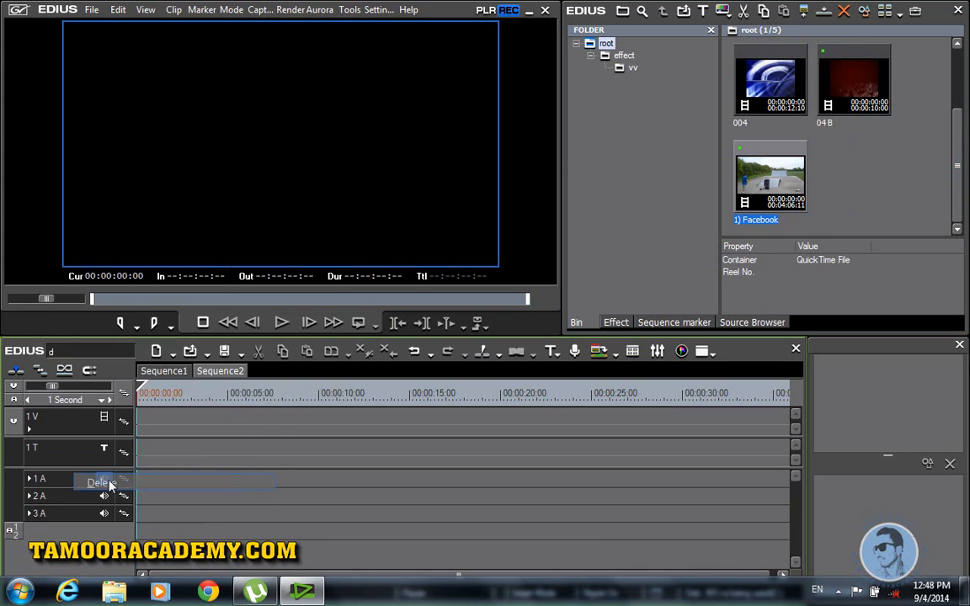
Add 2 video tracks above track 1 V.
right_click(87, 425)
mouse_move(208, 314)
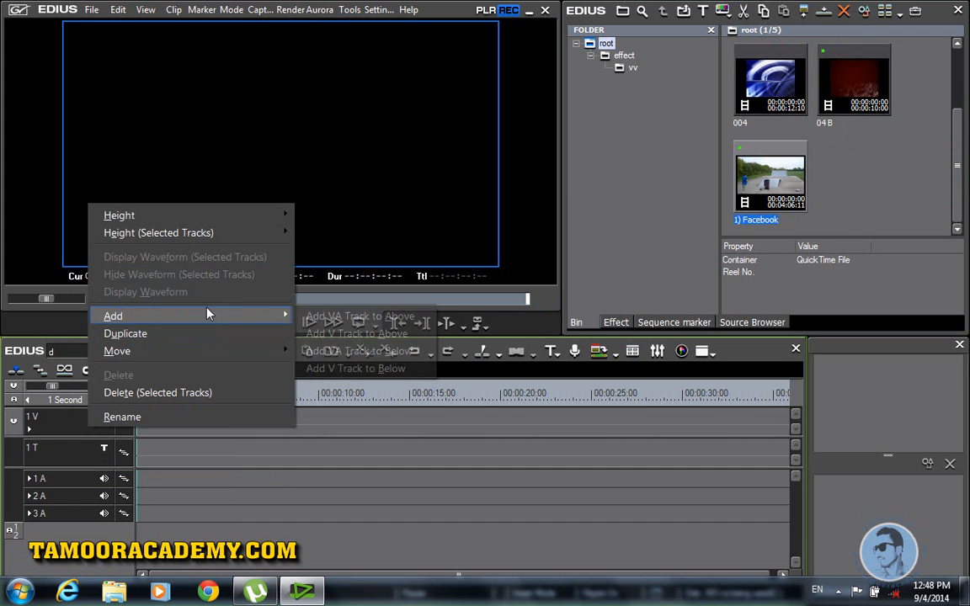
left_click(357, 333)
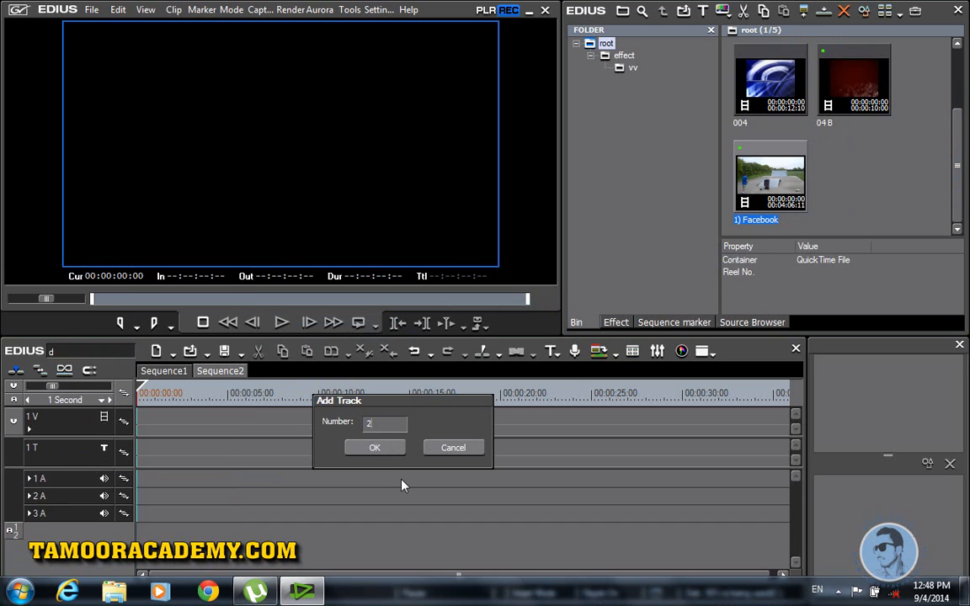
left_click(375, 452)
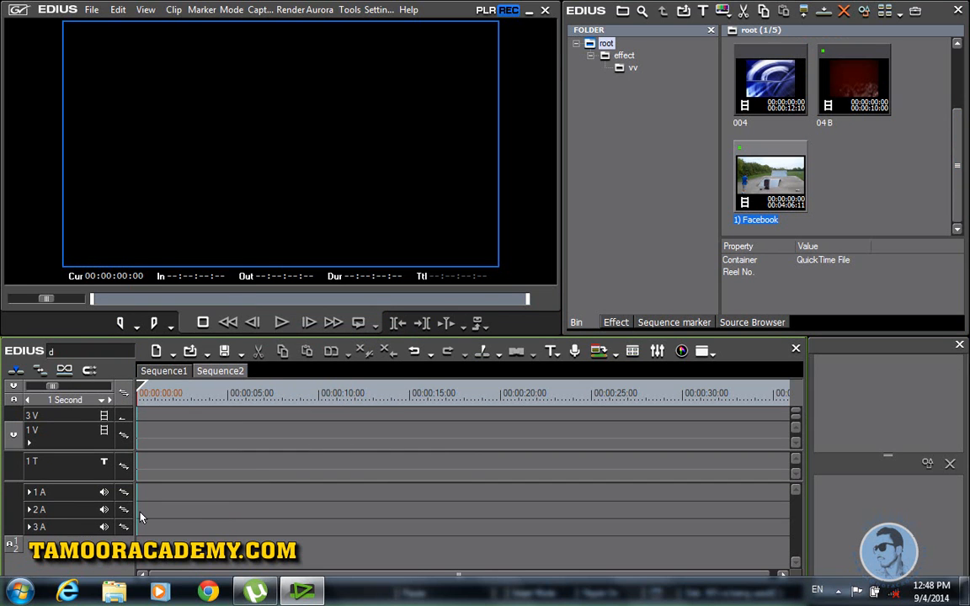
Delete the 1 T title track and enlarge the video track area so all three video tracks show in full.
right_click(79, 480)
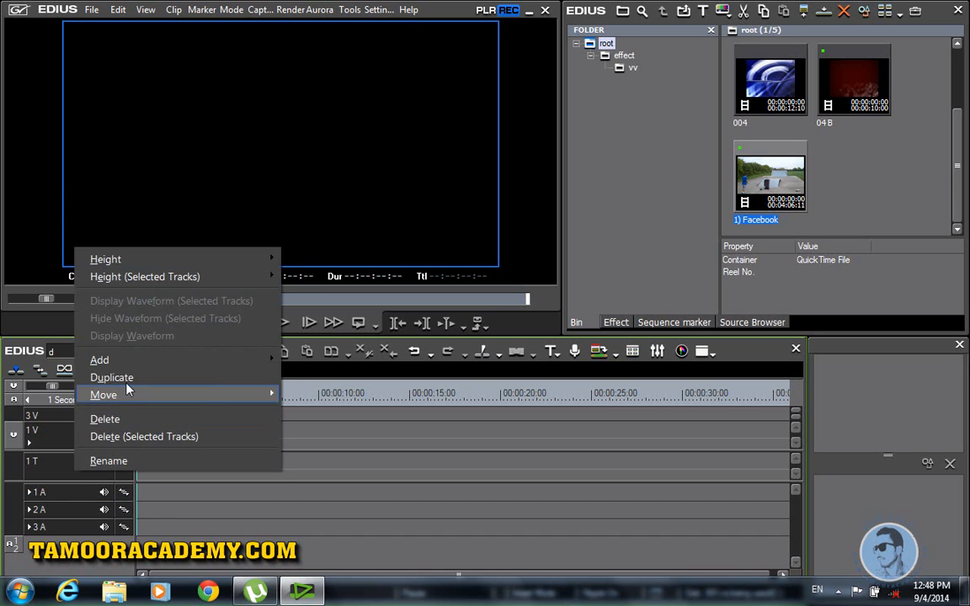
left_click(117, 418)
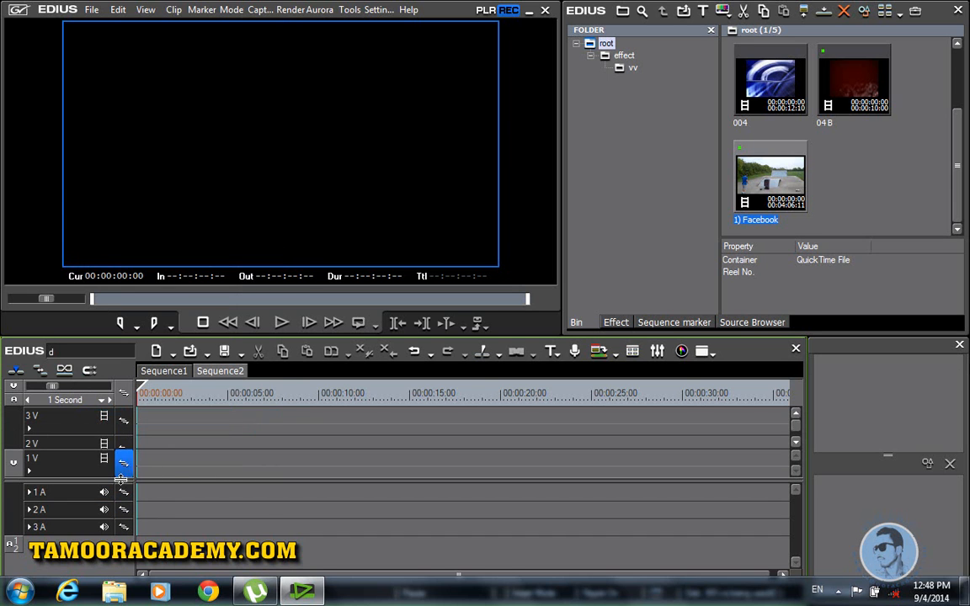
left_click_drag(174, 481, 173, 495)
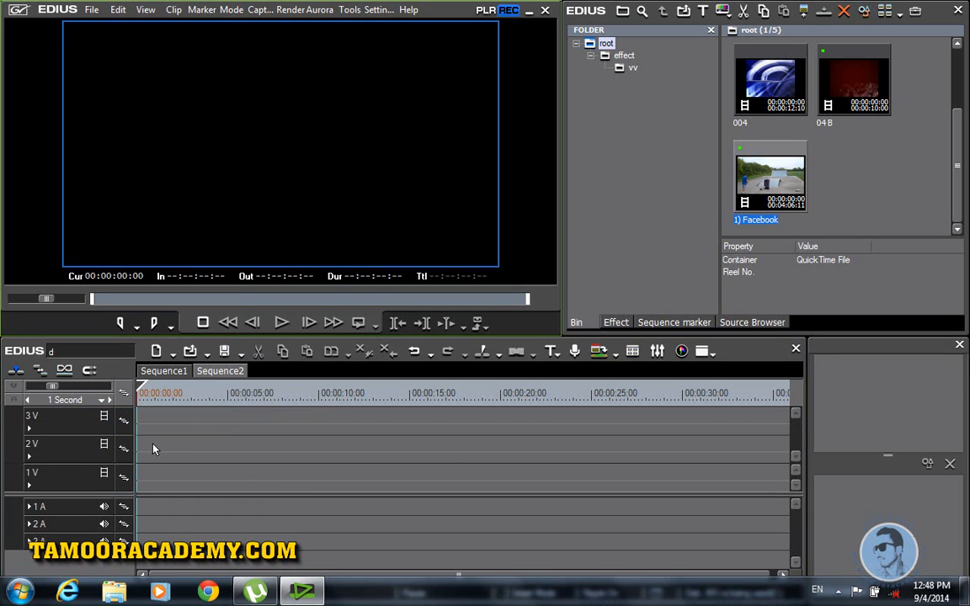
Place the "1) Facebook" clip at the start of track 2 V and split it at 00:00:05:22.
left_click_drag(798, 184, 145, 463)
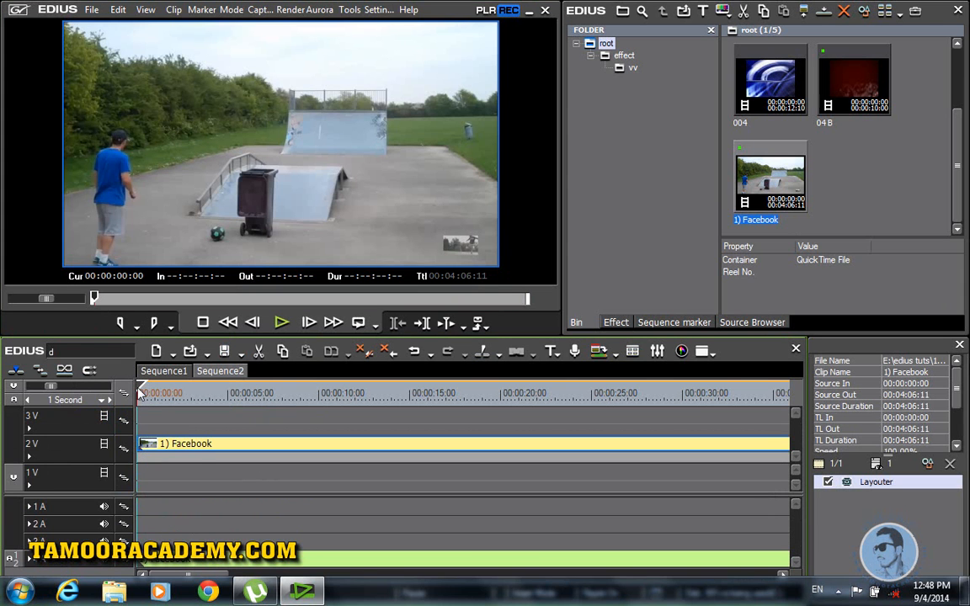
left_click_drag(156, 392, 241, 400)
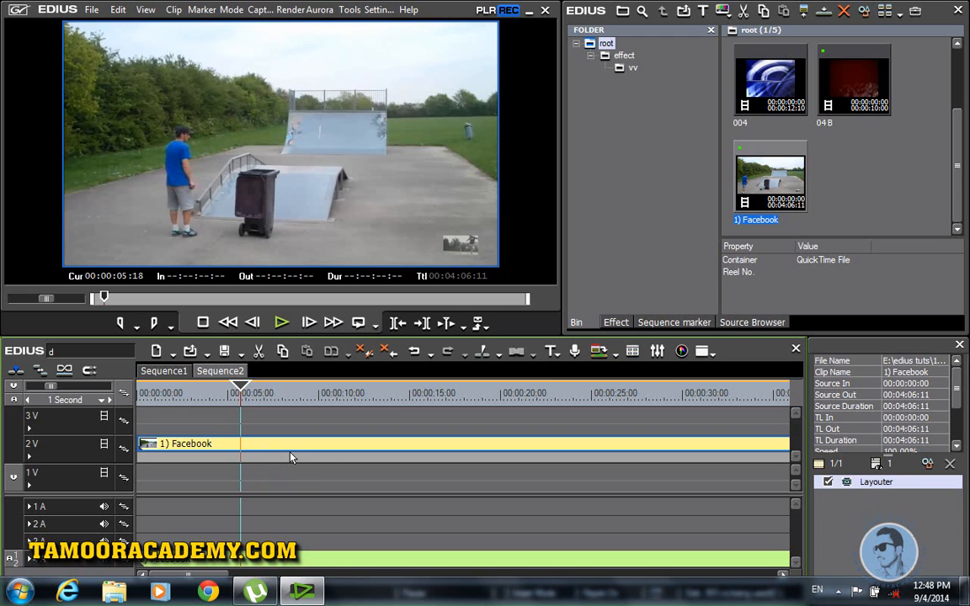
left_click(245, 396)
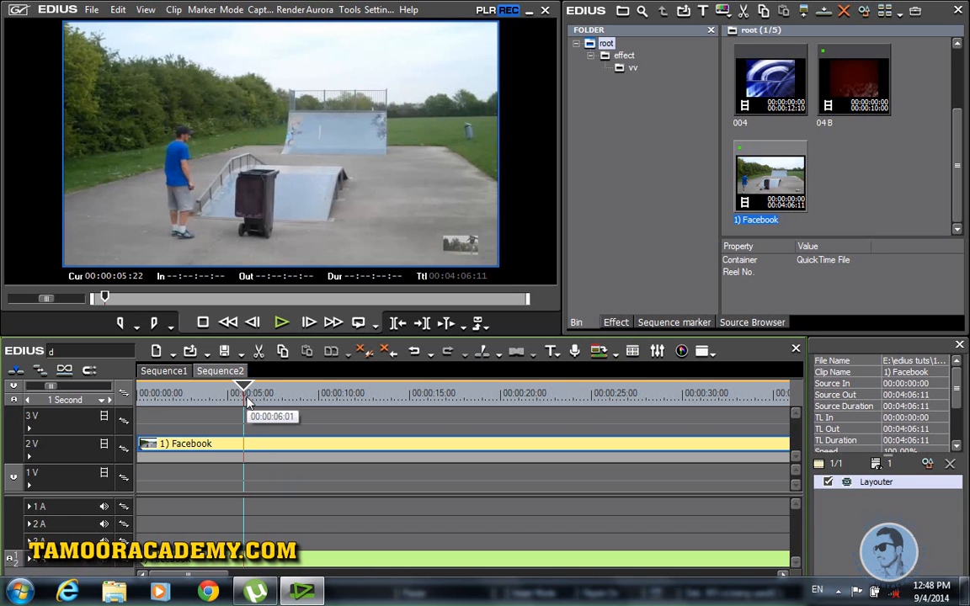
key("c")
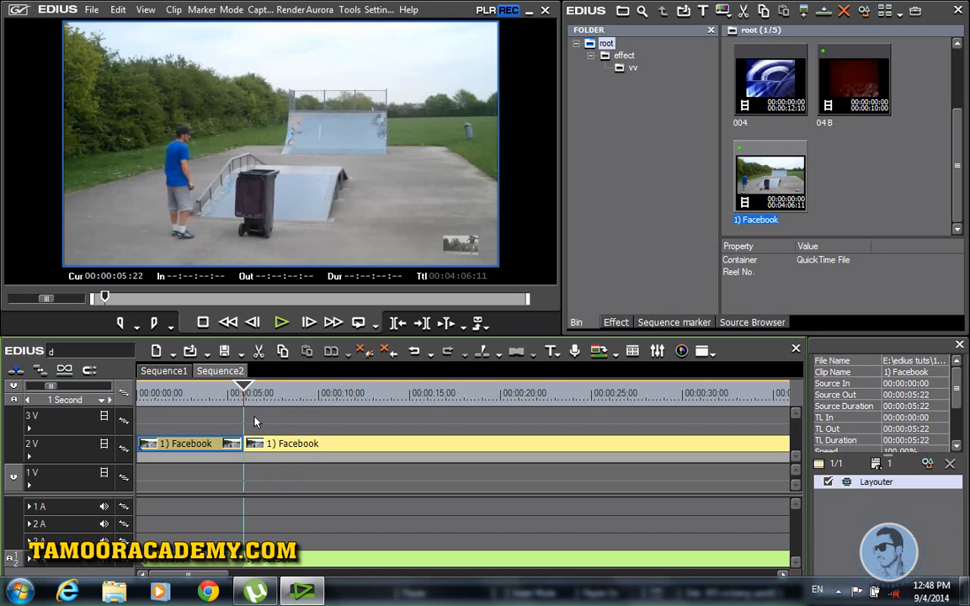
Split the clip on track 2 V at the scene changes at 00:00:10:20 and 00:00:14:16.
left_click(250, 393)
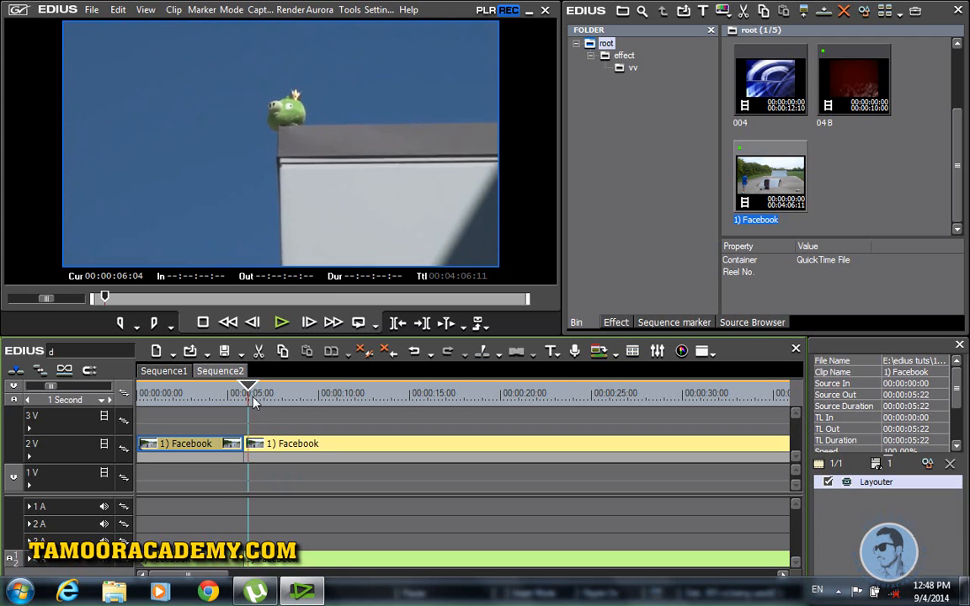
left_click_drag(252, 395, 334, 395)
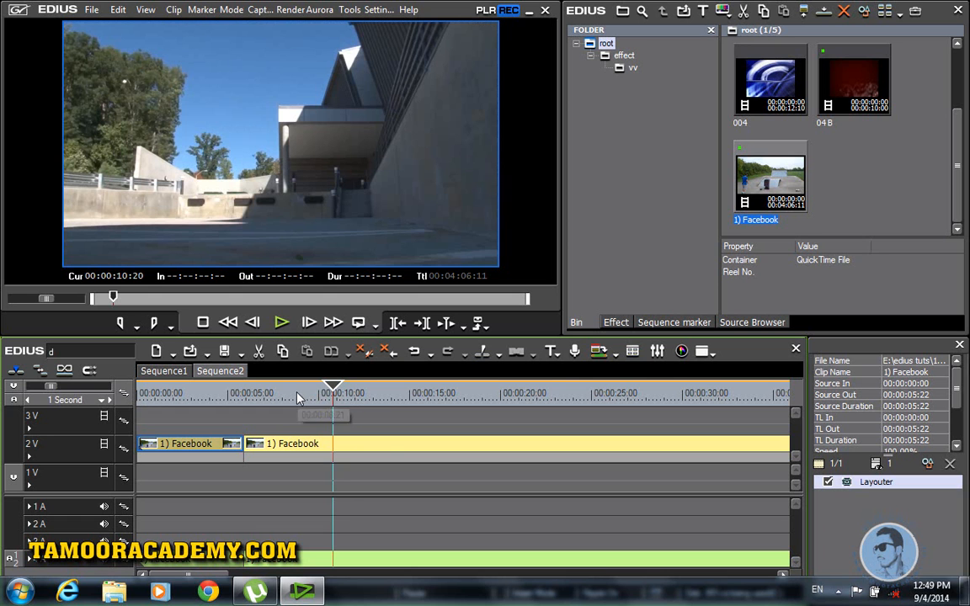
key("c")
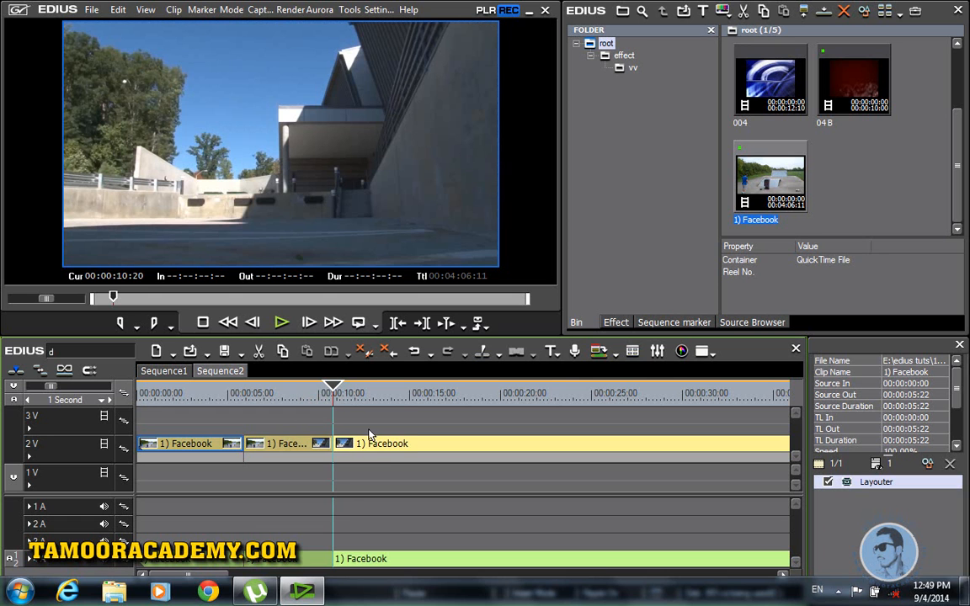
left_click_drag(332, 390, 401, 404)
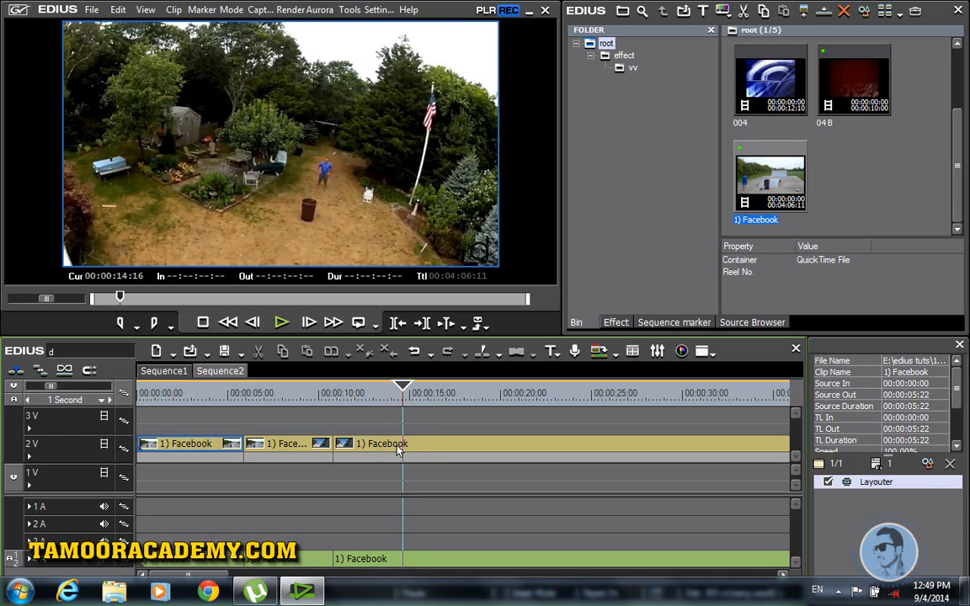
key("c")
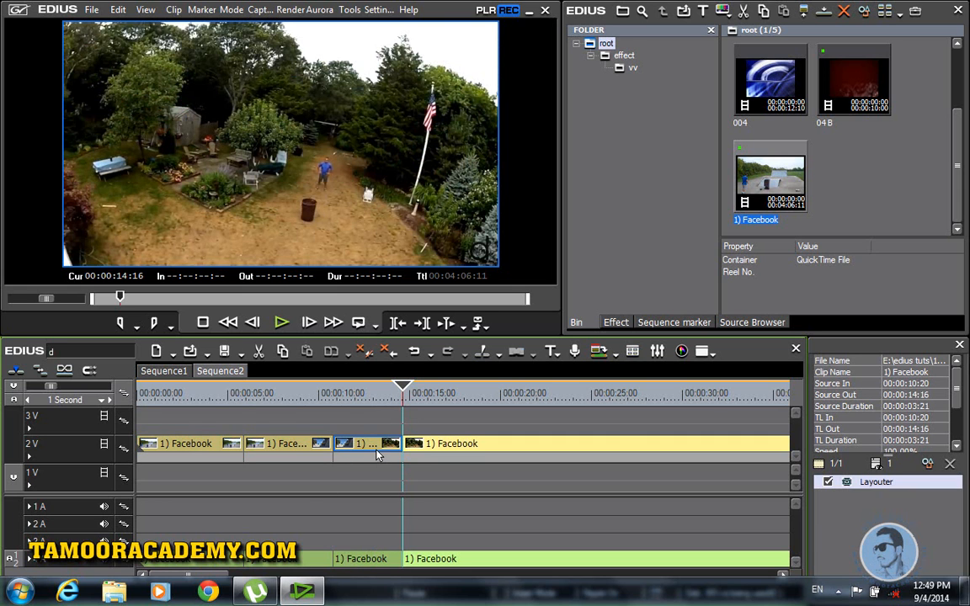
Ungroup the video and audio of the last clip segment, starting at 00:00:14:16.
right_click(446, 443)
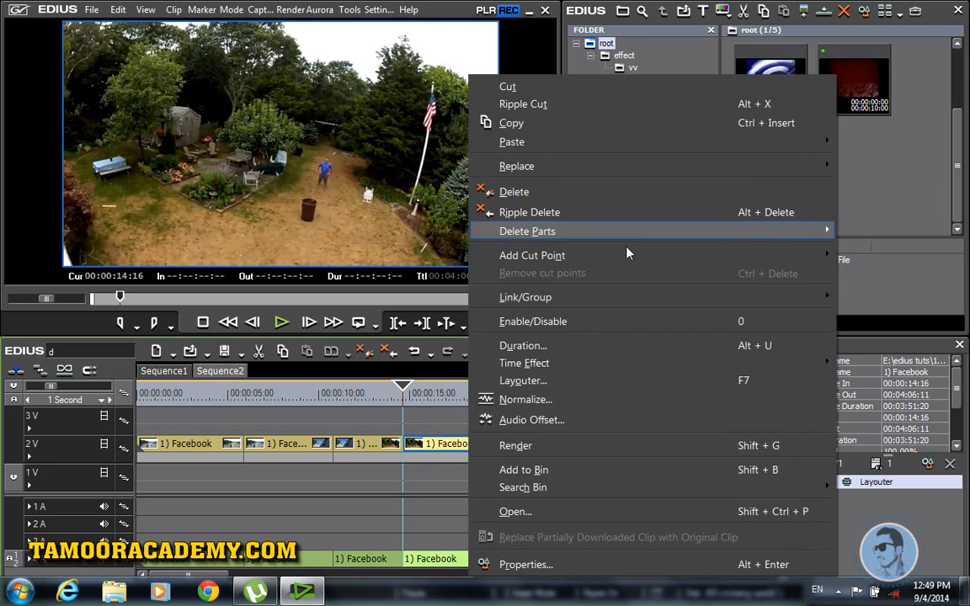
mouse_move(671, 299)
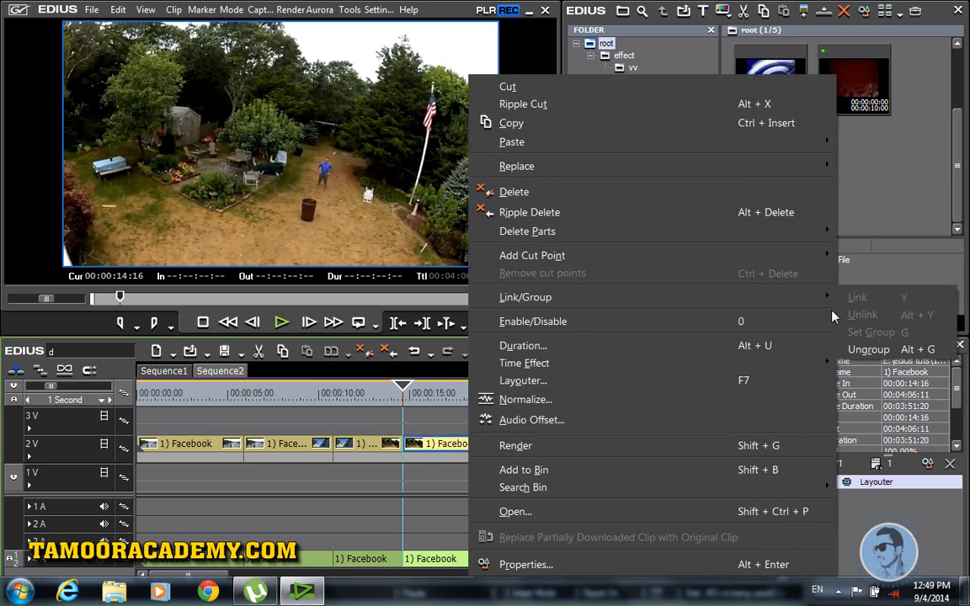
left_click(868, 349)
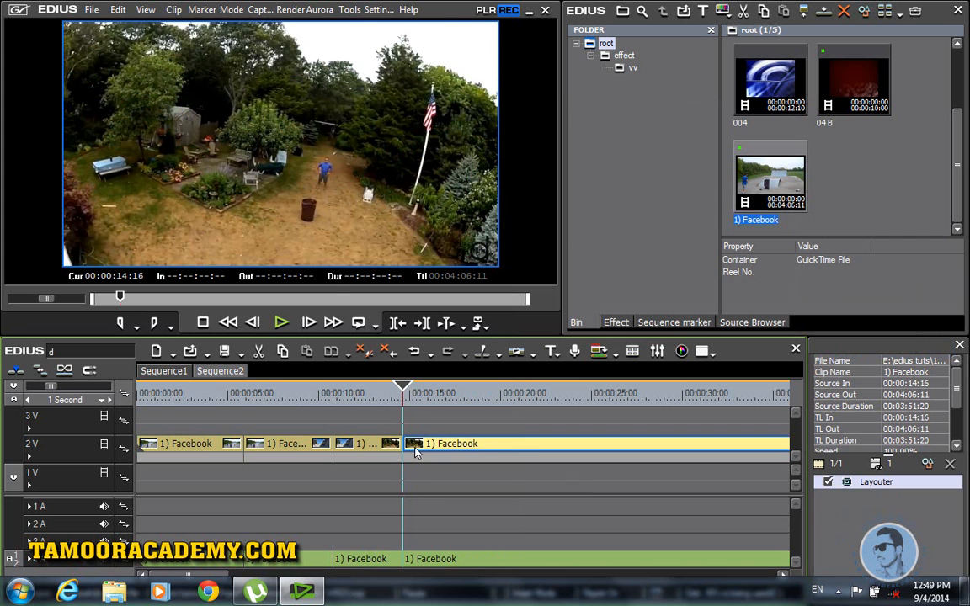
Split the ungrouped video segment on track 2 V at 00:00:17:09.
left_click_drag(405, 395, 454, 399)
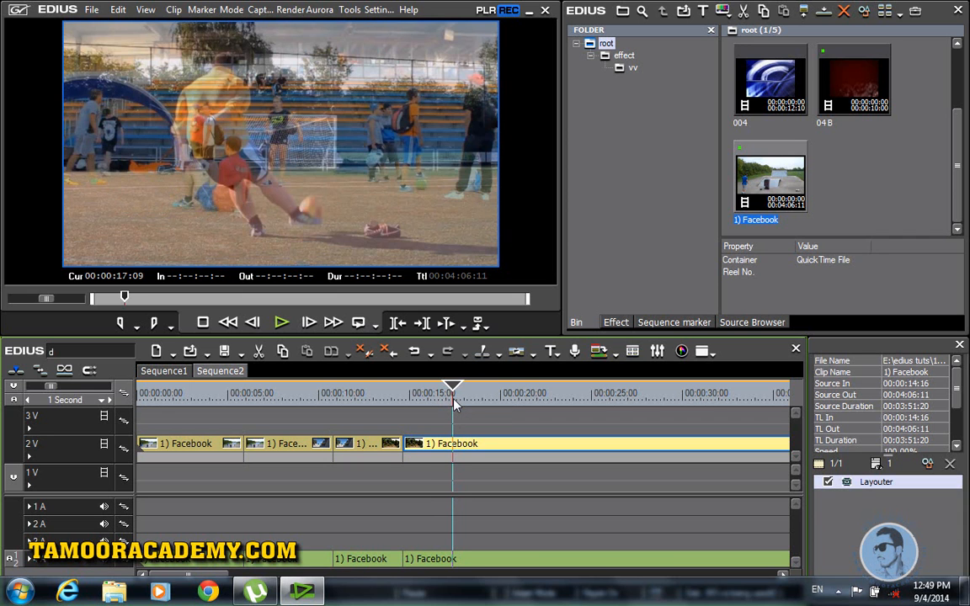
right_click(454, 403)
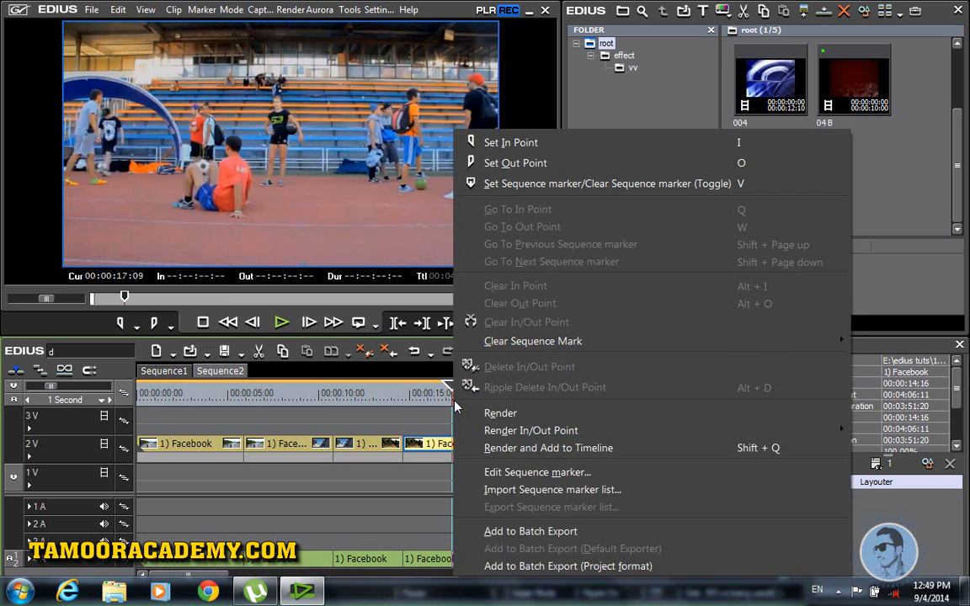
left_click(451, 423)
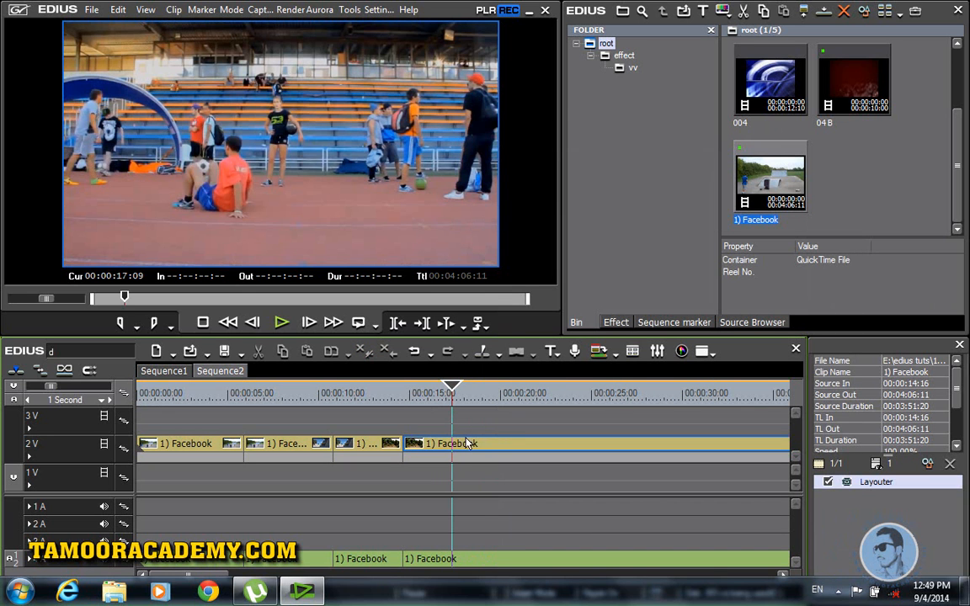
key("c")
Split the remaining video on track 2 V at the scene changes at 00:00:21:03 and 00:00:24:01.
left_click_drag(453, 393, 520, 396)
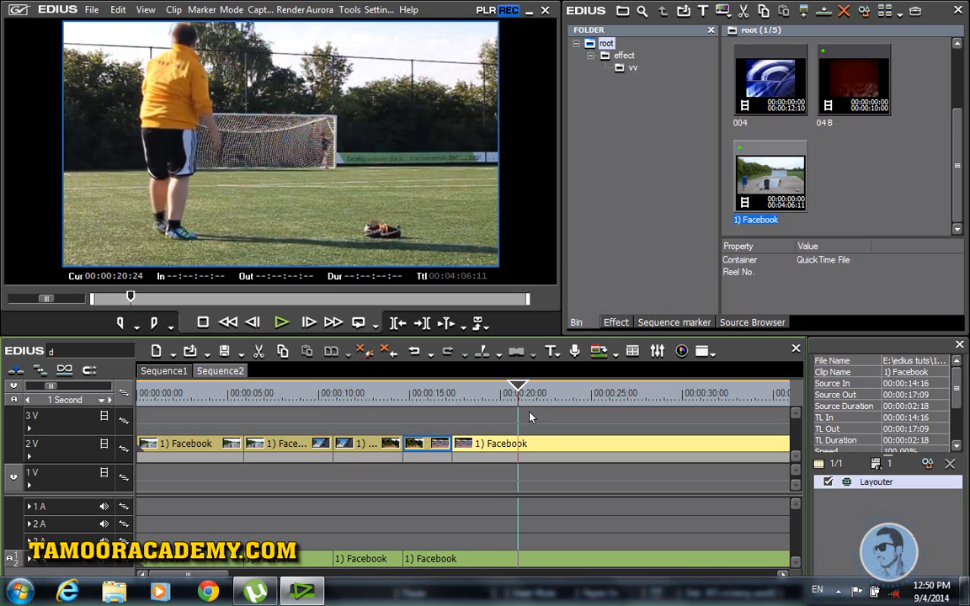
key("Right")
key("Right")
key("Right")
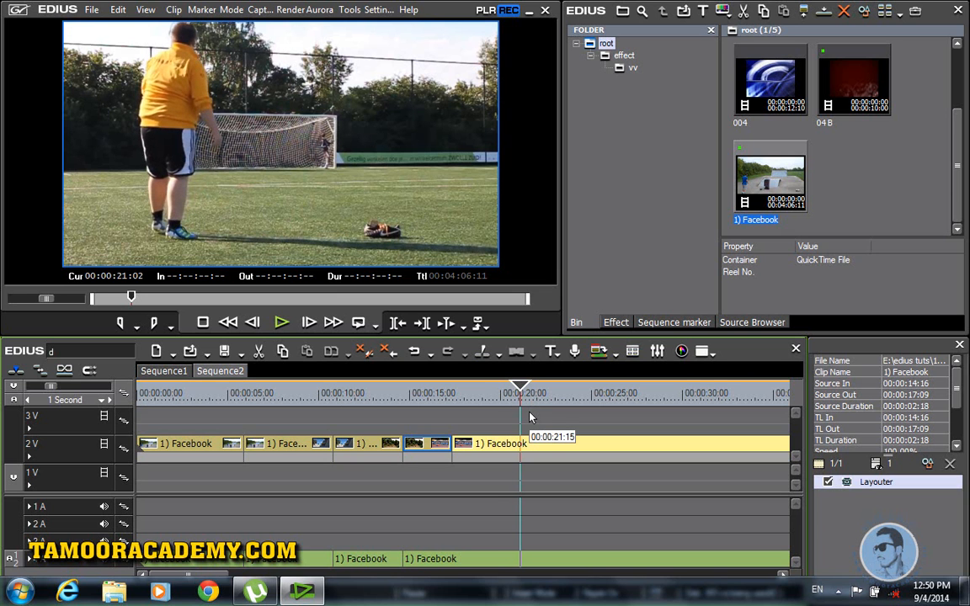
right_click(529, 413)
left_click(526, 427)
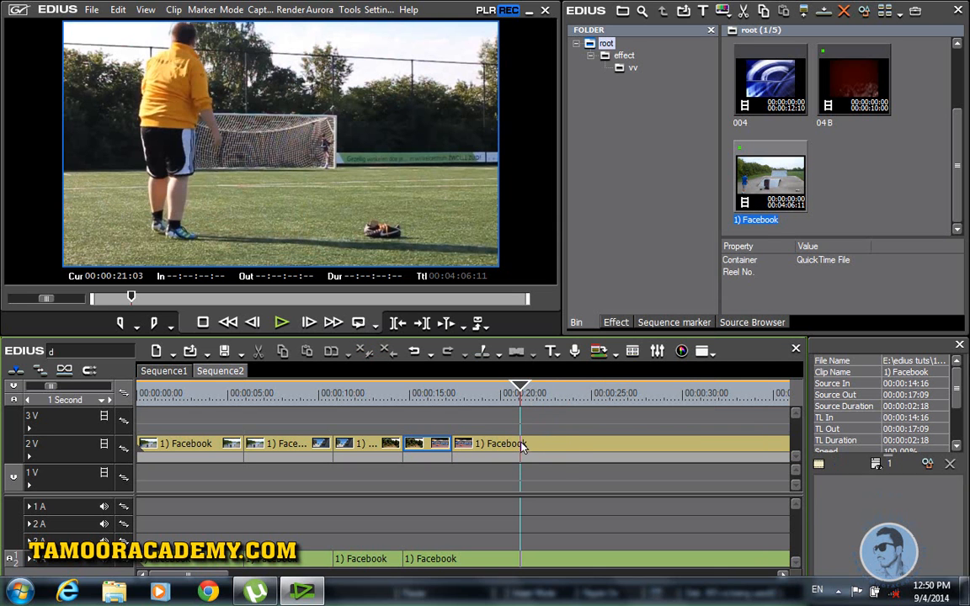
key("c")
left_click_drag(526, 397, 574, 397)
key("c")
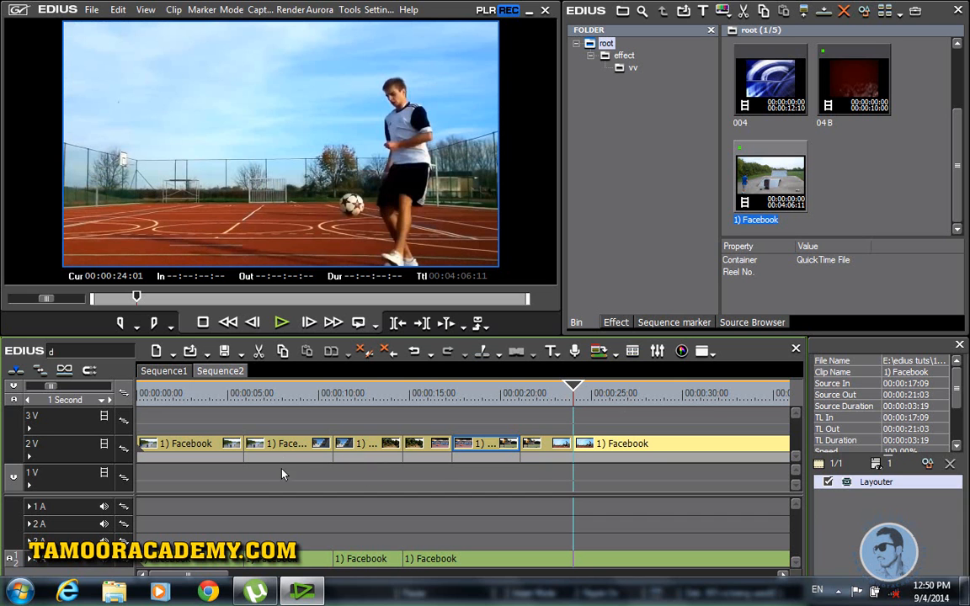
Play the sequence from its start to review the cut clips, and stop playback in the second segment.
left_click_drag(552, 393, 128, 399)
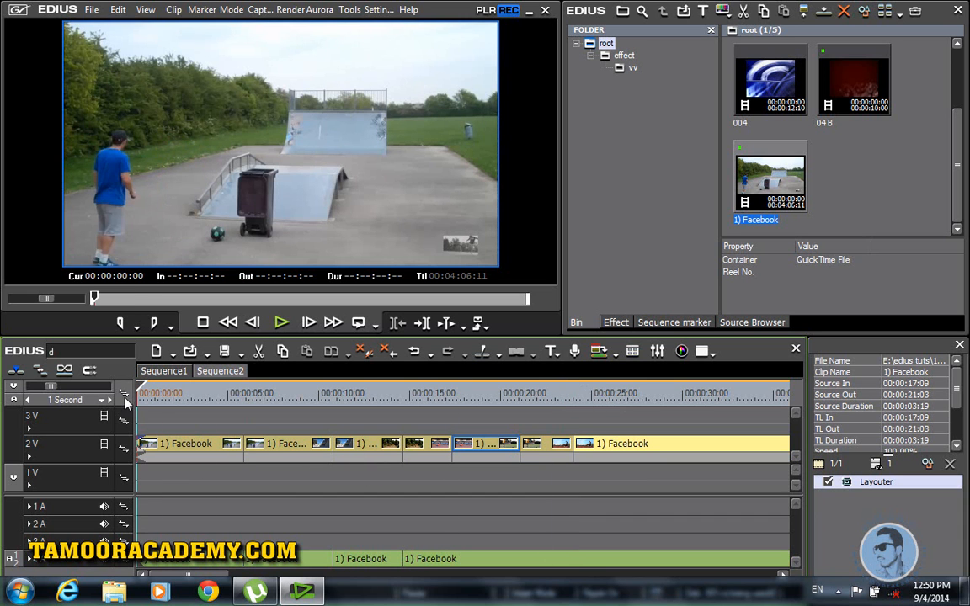
left_click(282, 325)
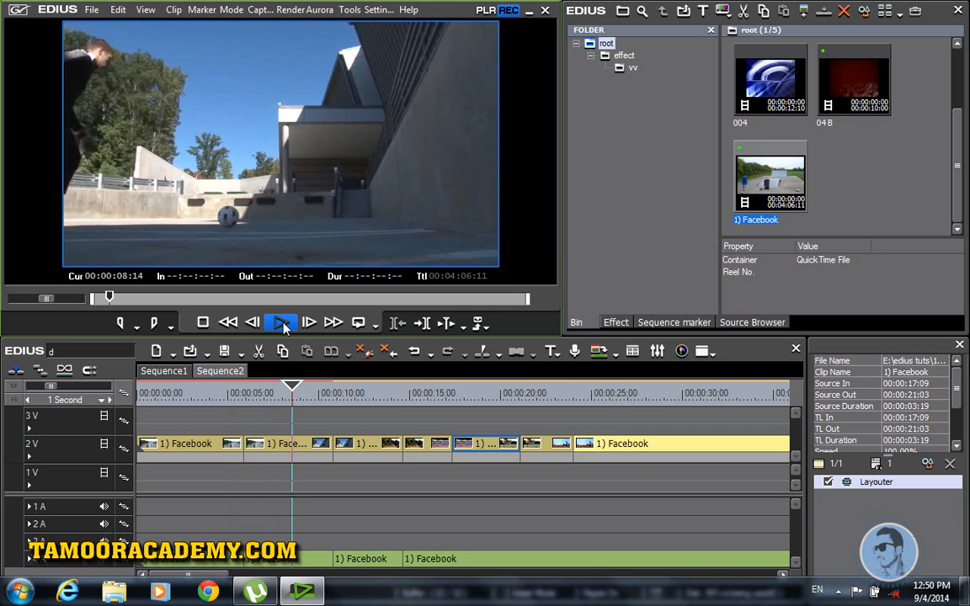
key("space")
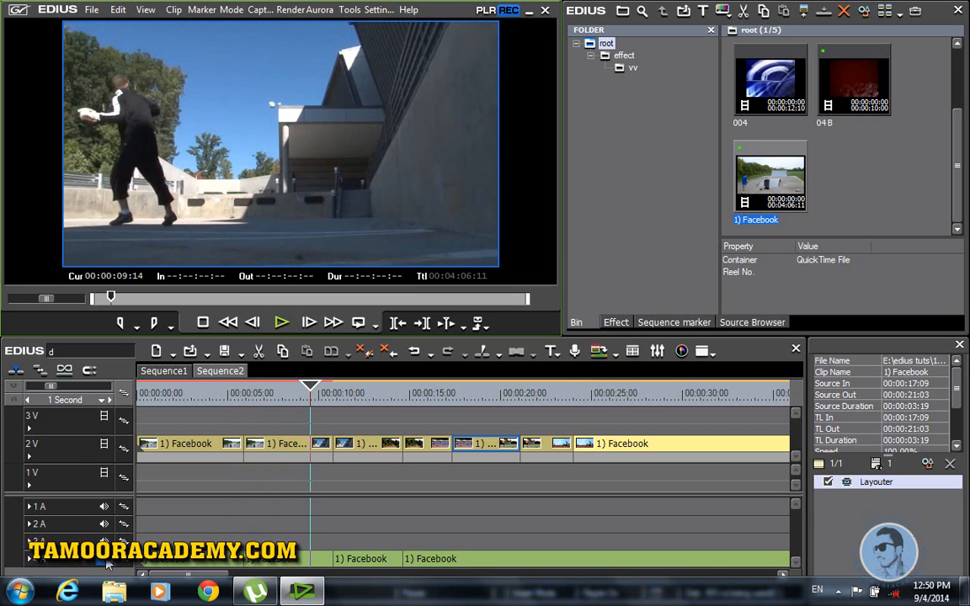
Import the sound file camera-shutter-click-01.wav from the Downloads folder into the root bin.
double_click(884, 195)
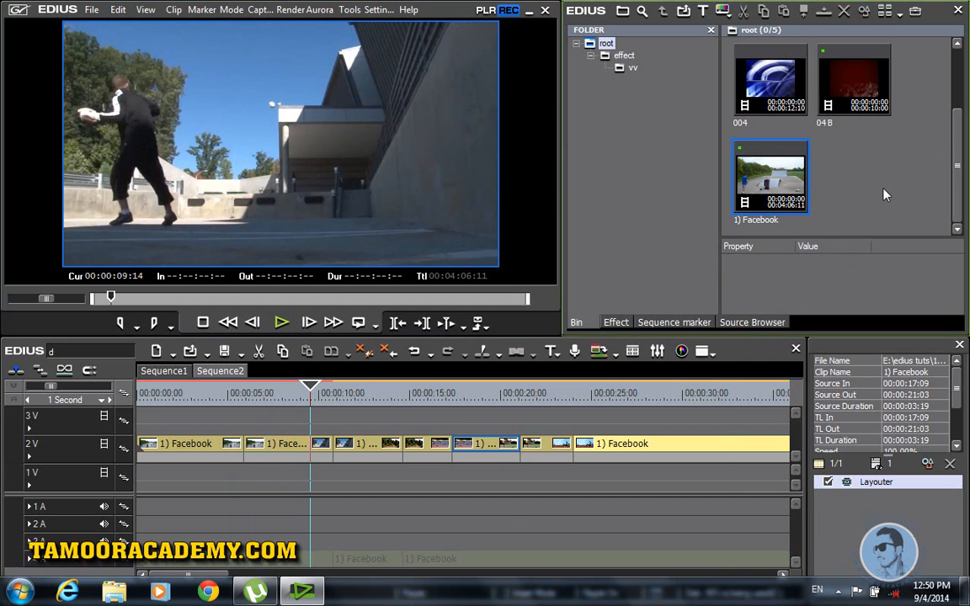
left_click(320, 225)
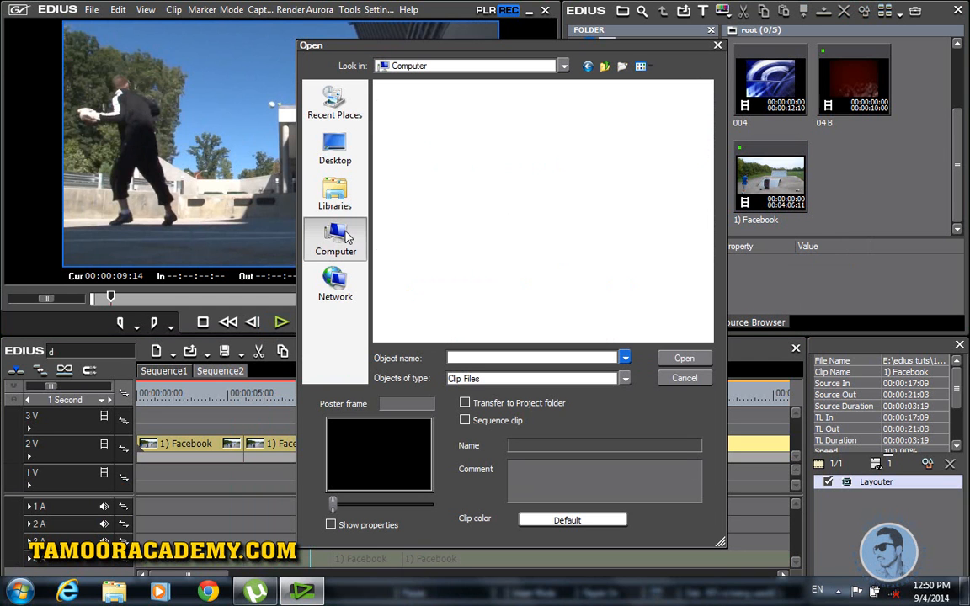
left_click(337, 169)
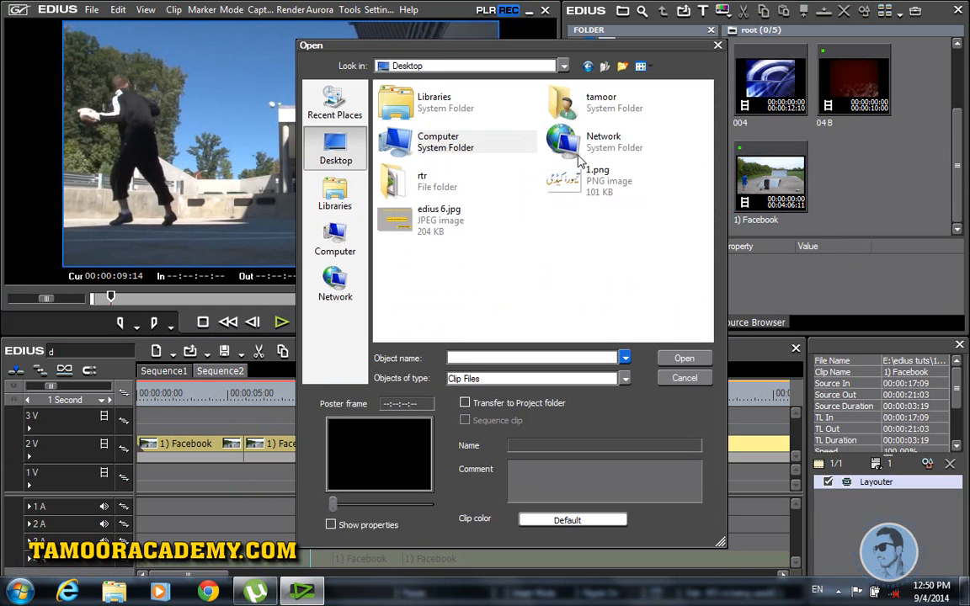
double_click(602, 112)
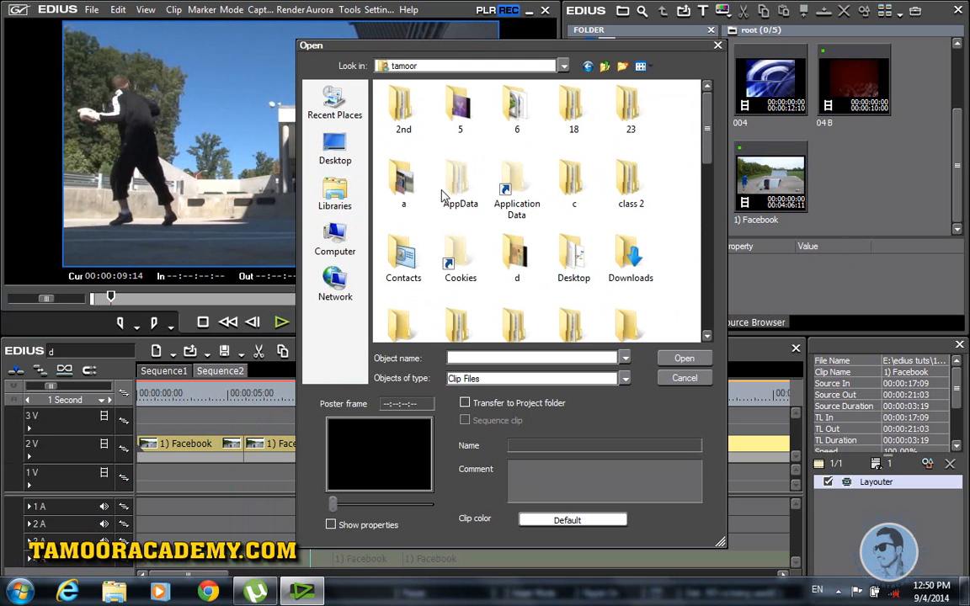
double_click(630, 259)
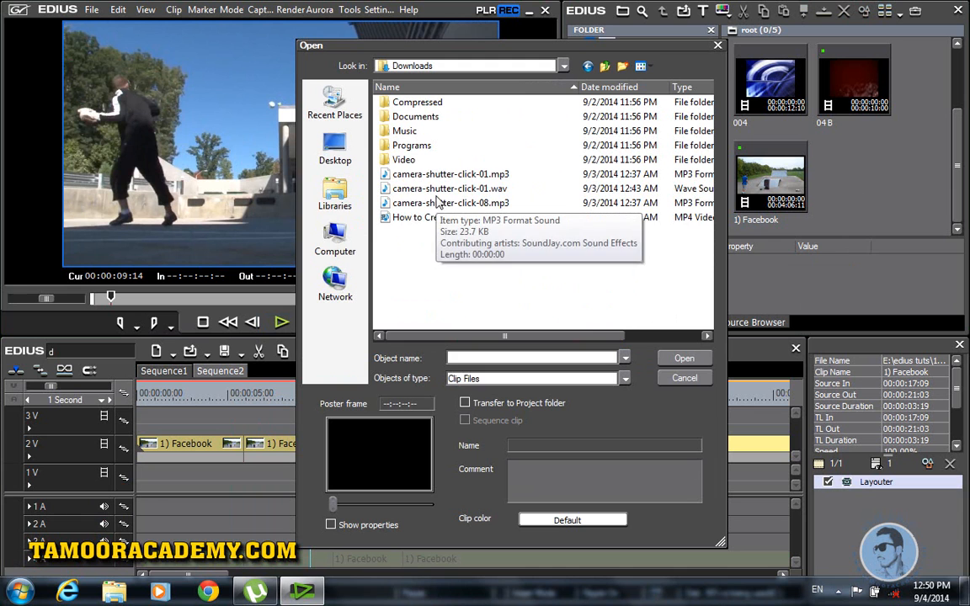
left_click(430, 188)
left_click(682, 360)
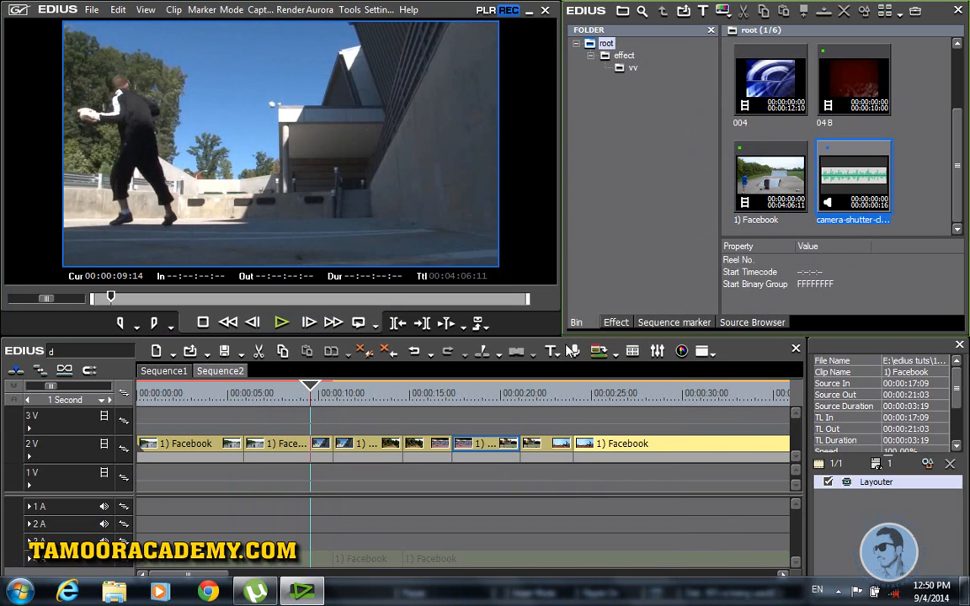
left_click(923, 168)
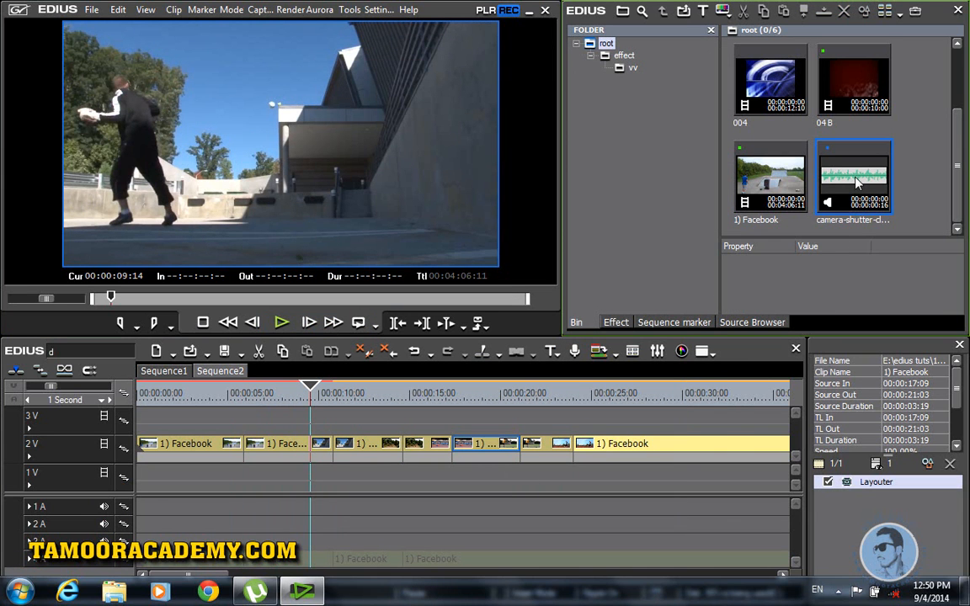
left_click_drag(856, 182, 145, 529)
left_click_drag(142, 510, 143, 508)
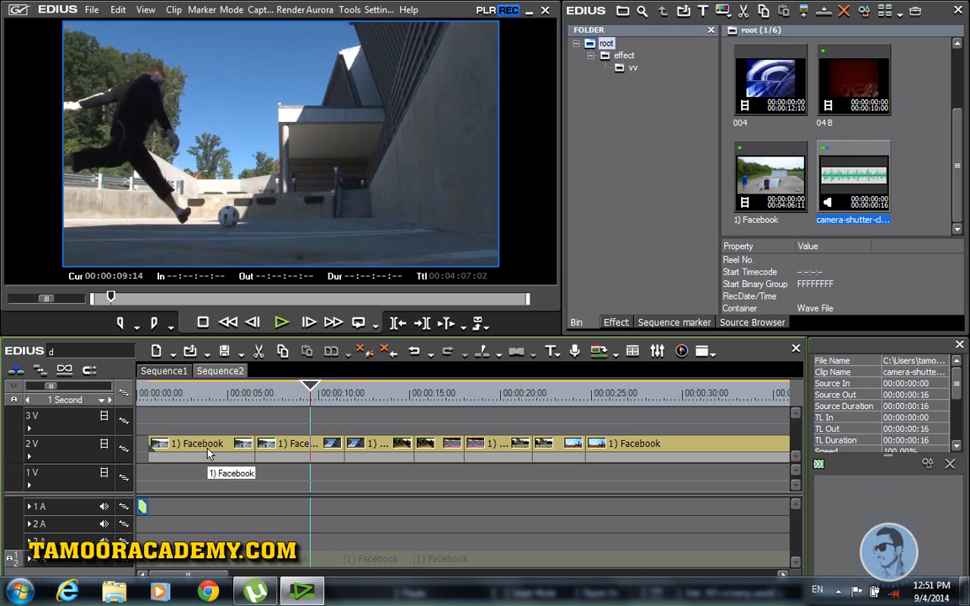
key("ctrl+z")
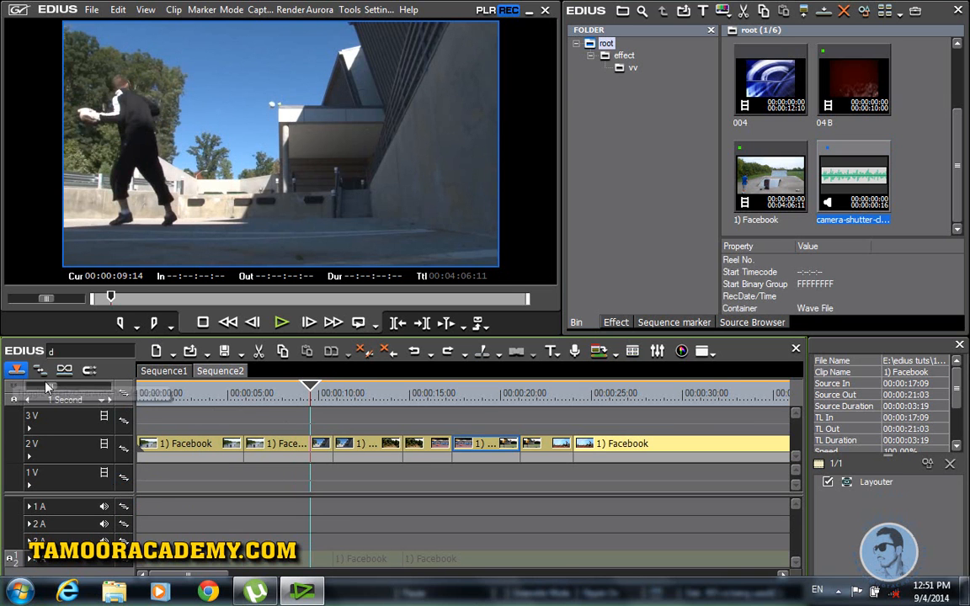
Place the camera-shutter sound at the start of track 1 A in overwrite mode and play the sequence from its start.
left_click_drag(853, 183, 139, 506)
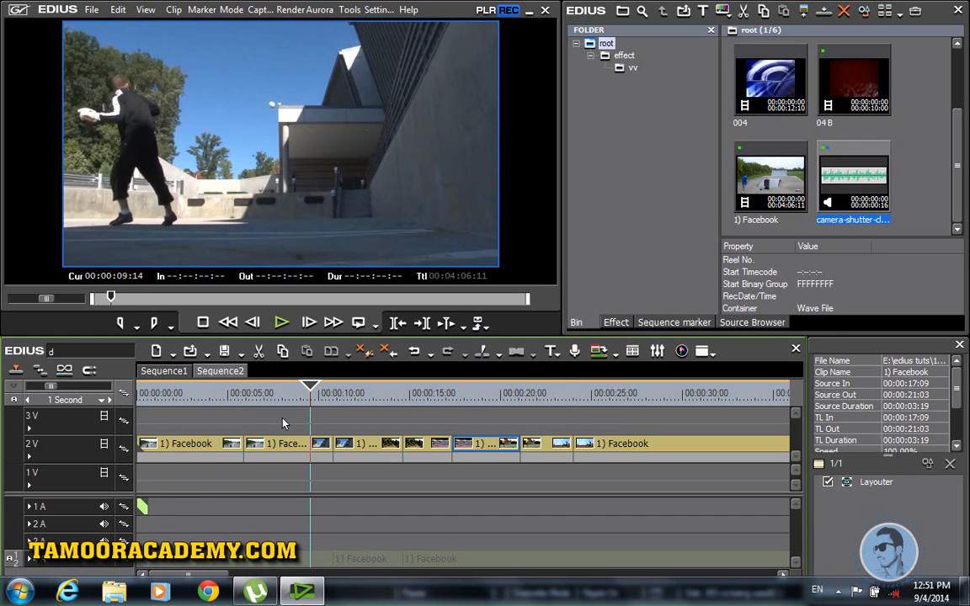
key("Home")
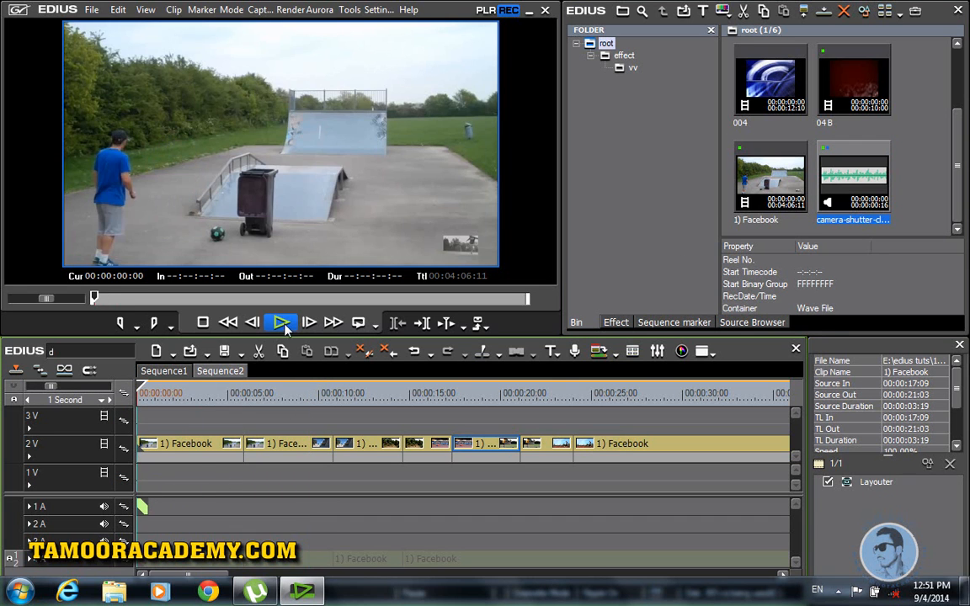
left_click(284, 325)
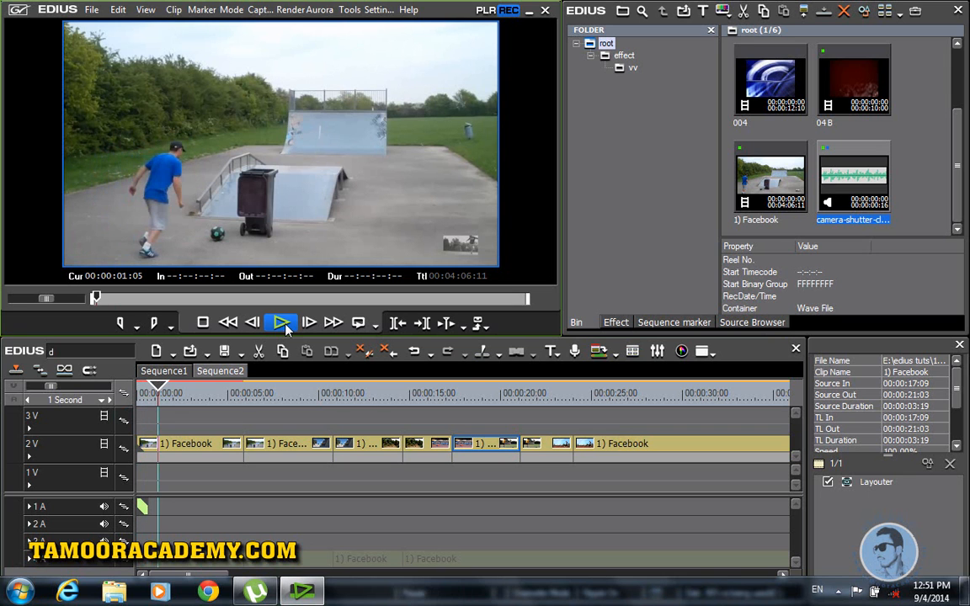
left_click_drag(149, 390, 135, 394)
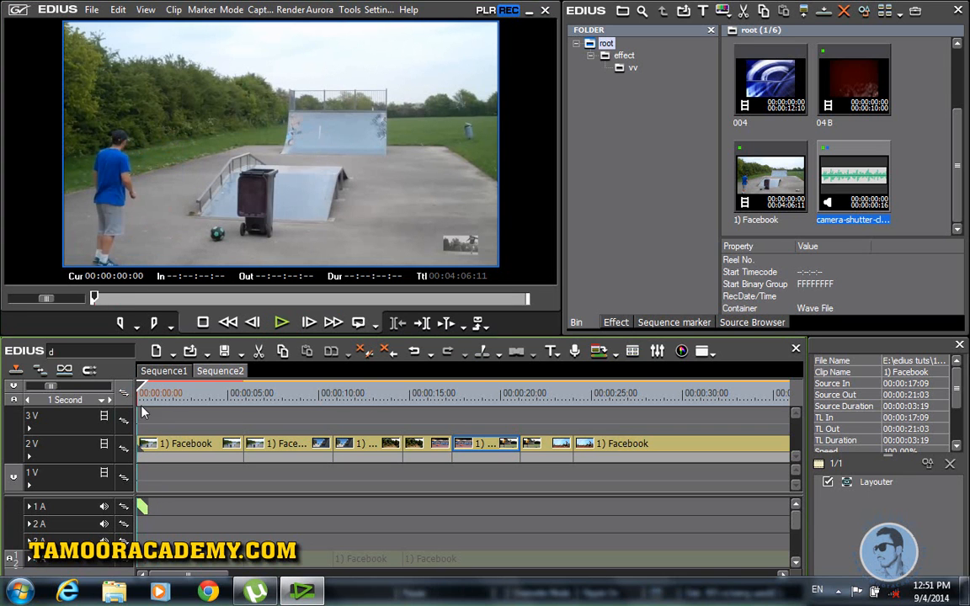
left_click(281, 323)
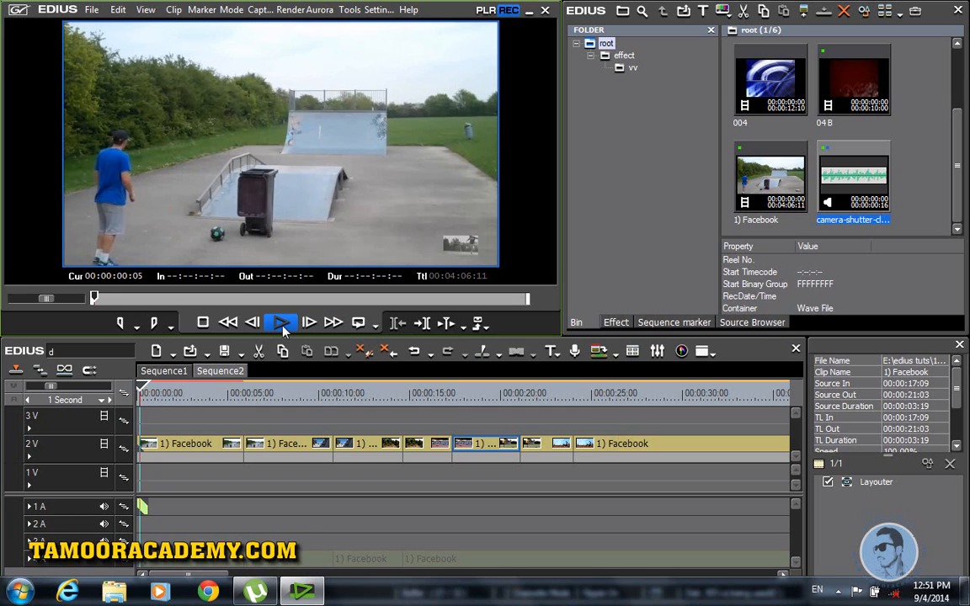
Expand track 1 A with its volume line, move the camera-shutter clip to 00:00:01:06 and play the sequence from there.
left_click(30, 506)
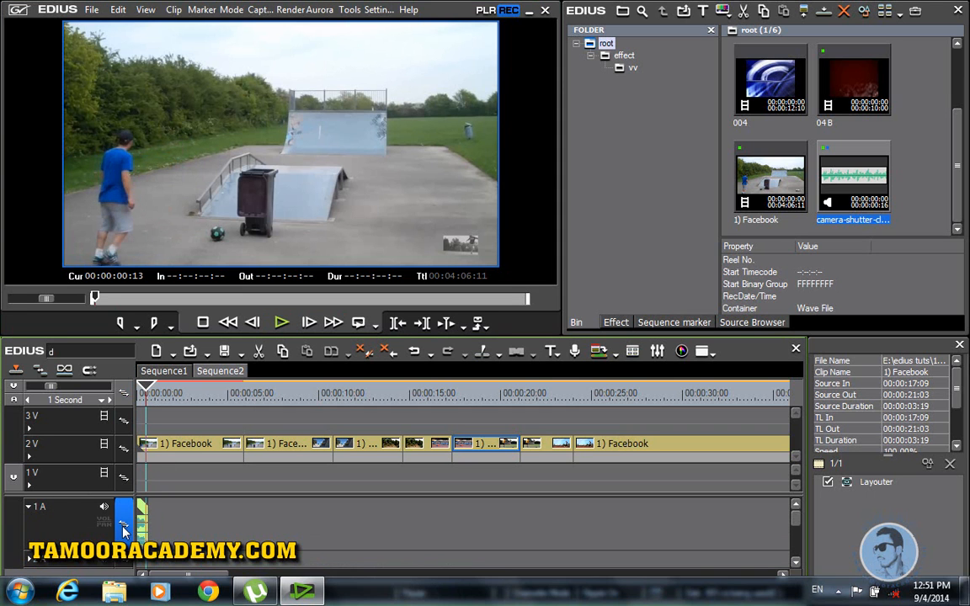
left_click_drag(152, 515, 171, 529)
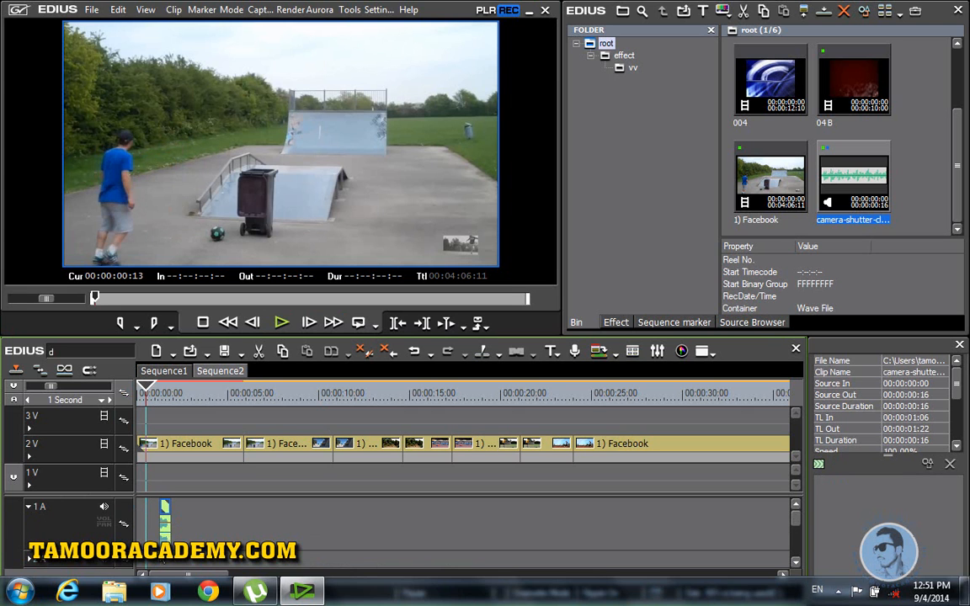
left_click_drag(51, 387, 37, 392)
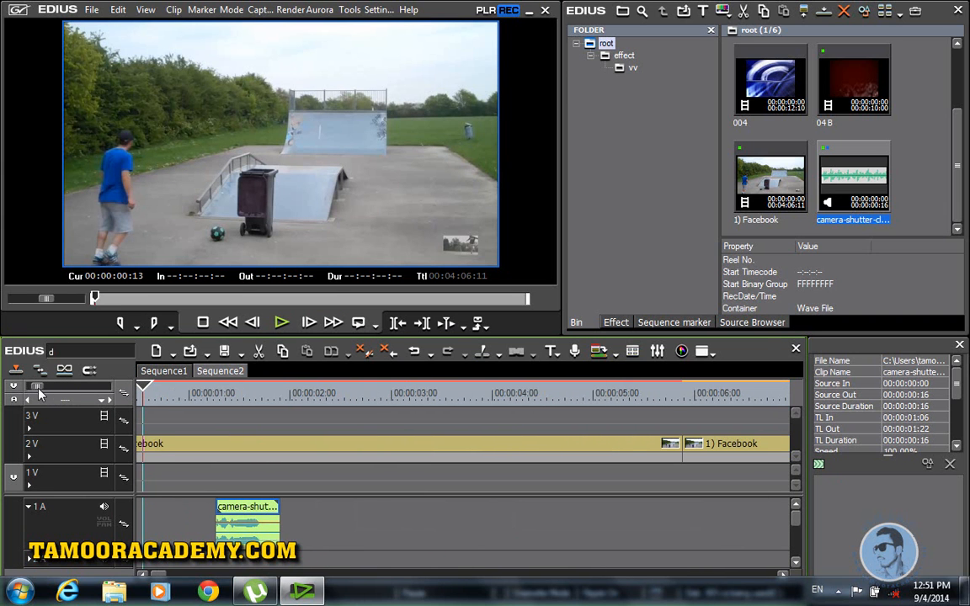
left_click(103, 521)
left_click_drag(158, 388, 215, 412)
left_click(282, 322)
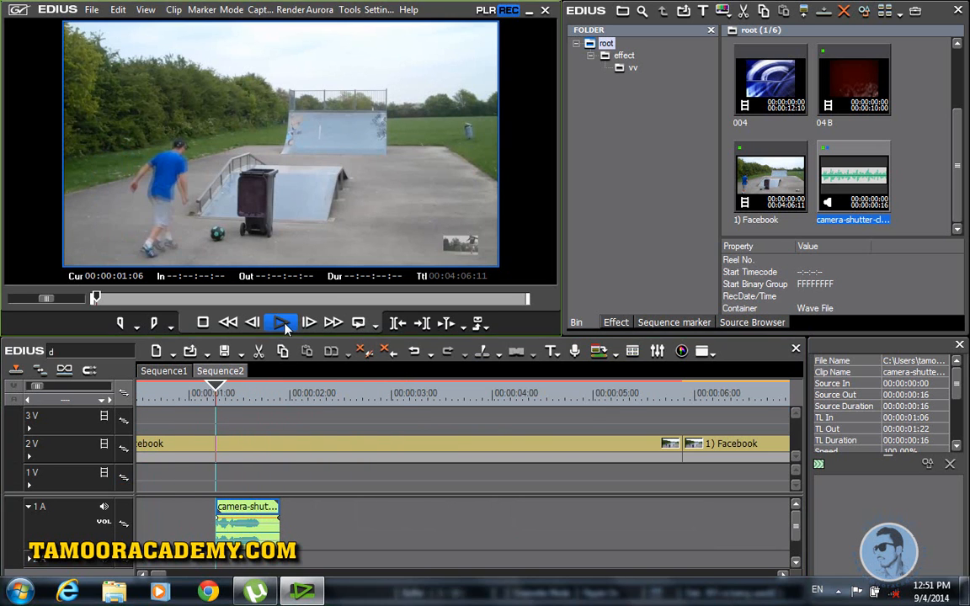
left_click(285, 327)
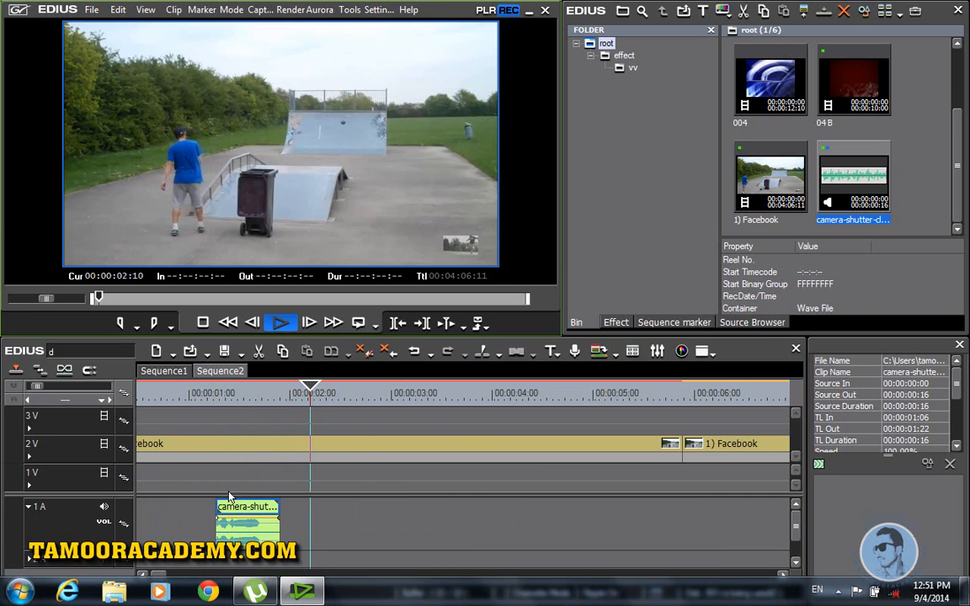
Move the camera-shutter clip back to the start of track 1 A and trim its end to 00:00:00:11.
left_click_drag(242, 510, 166, 510)
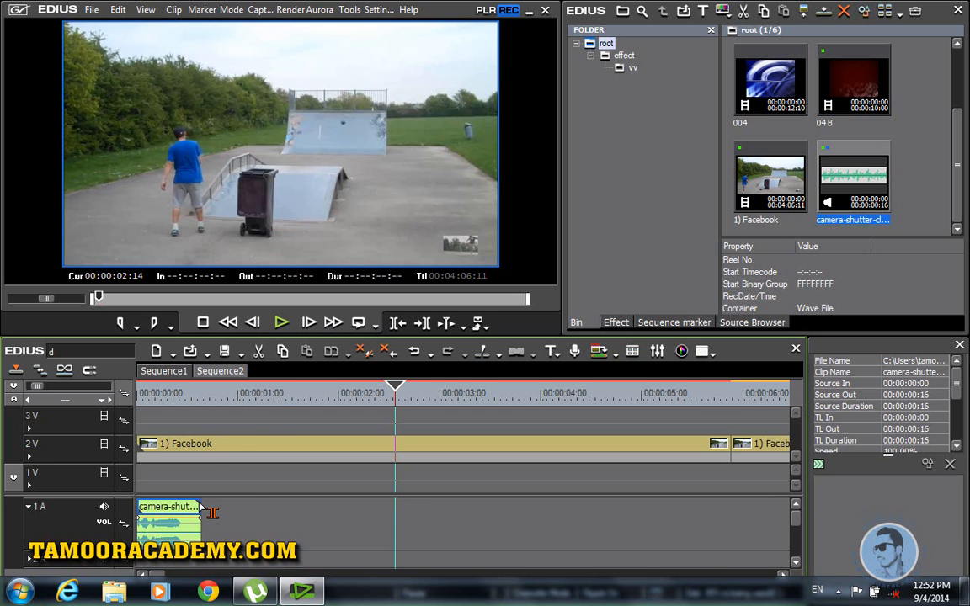
left_click_drag(400, 398, 181, 407)
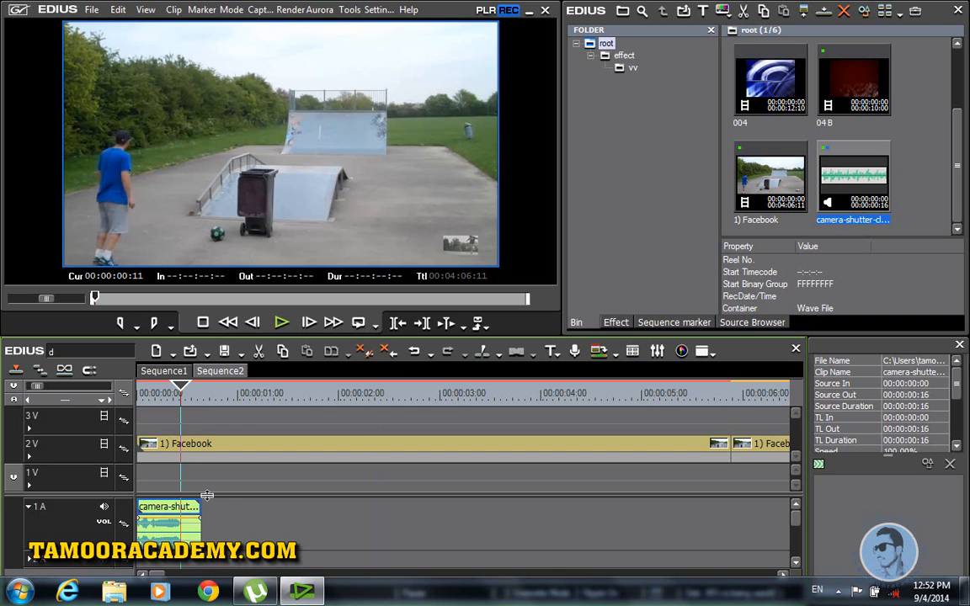
left_click_drag(202, 506, 181, 506)
Play the sequence from its start to check the trimmed shutter sound, and return the playhead to the start.
left_click(140, 392)
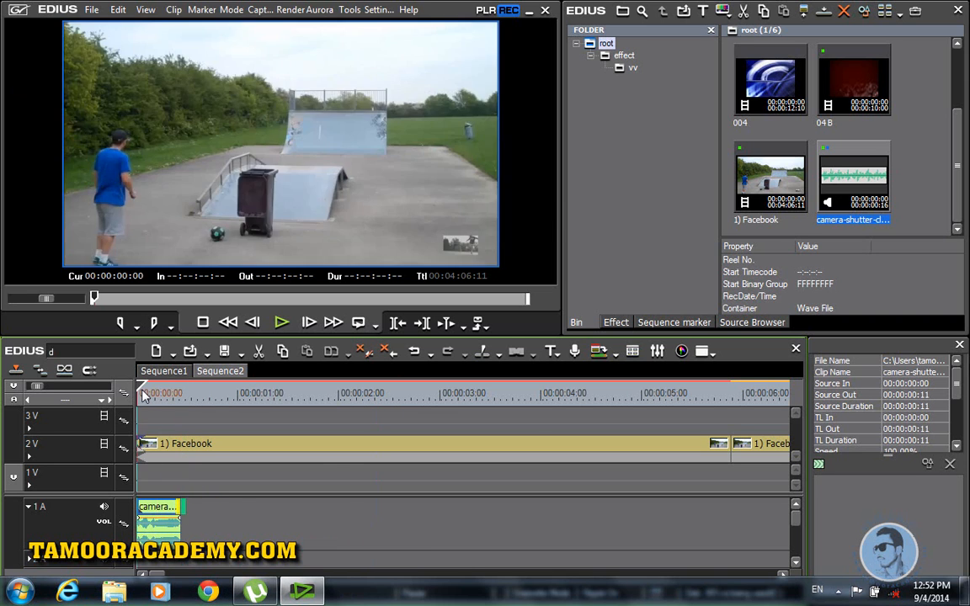
left_click(283, 325)
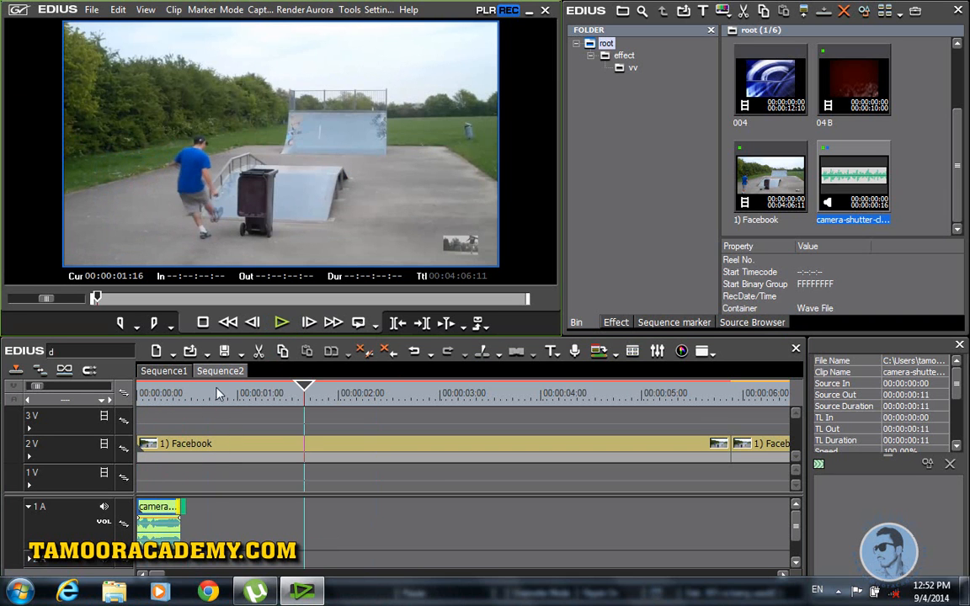
left_click_drag(308, 391, 115, 395)
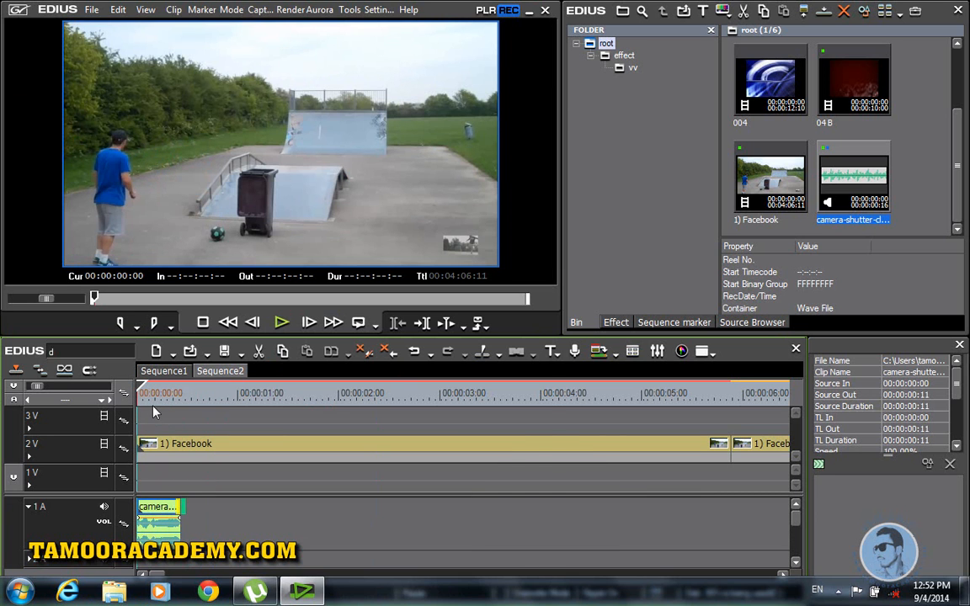
right_click(154, 394)
left_click(596, 435)
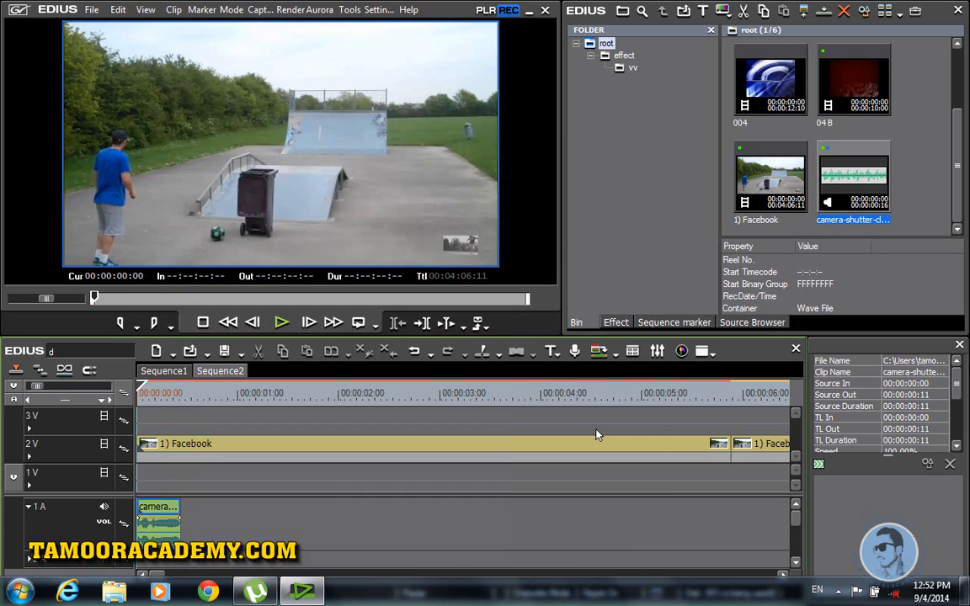
Collapse track 1 A and create a yellow Color Matte clip at the start of track 3 V.
left_click(27, 506)
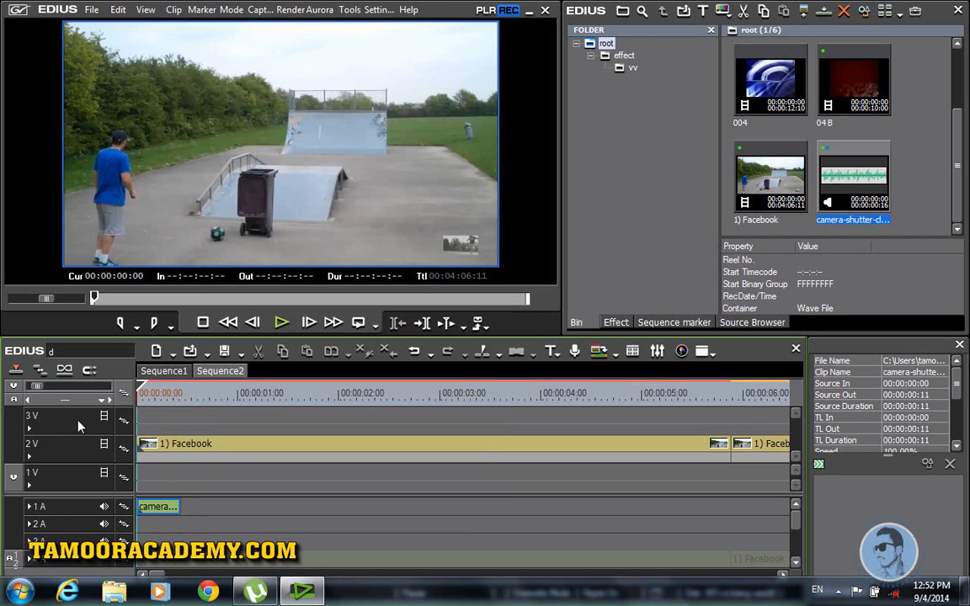
right_click(157, 419)
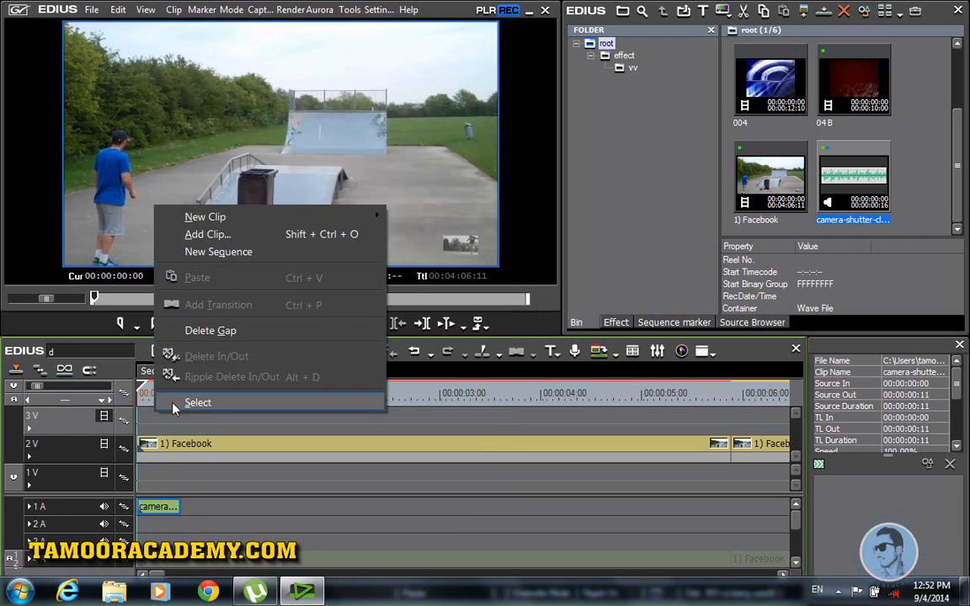
mouse_move(343, 225)
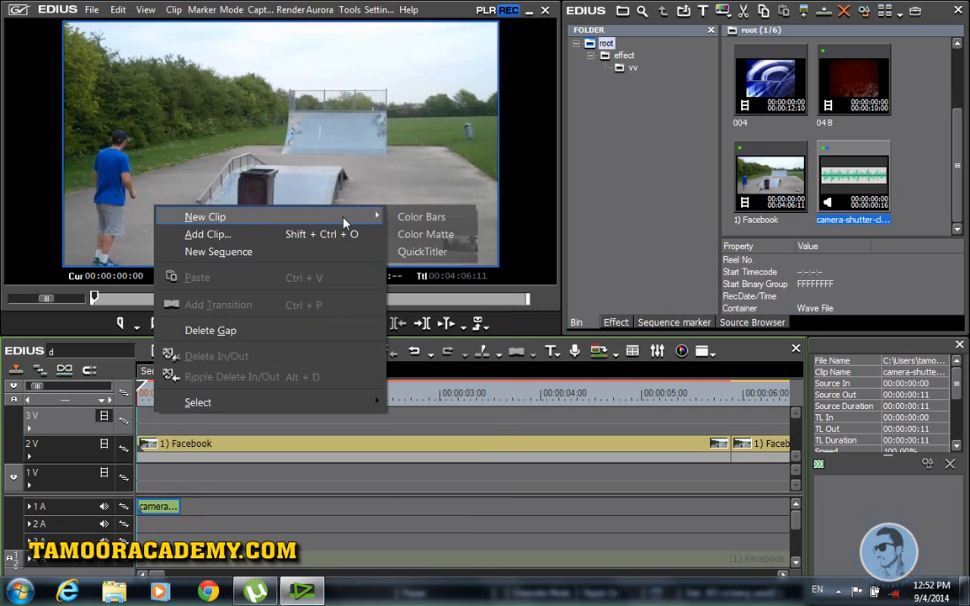
left_click(421, 241)
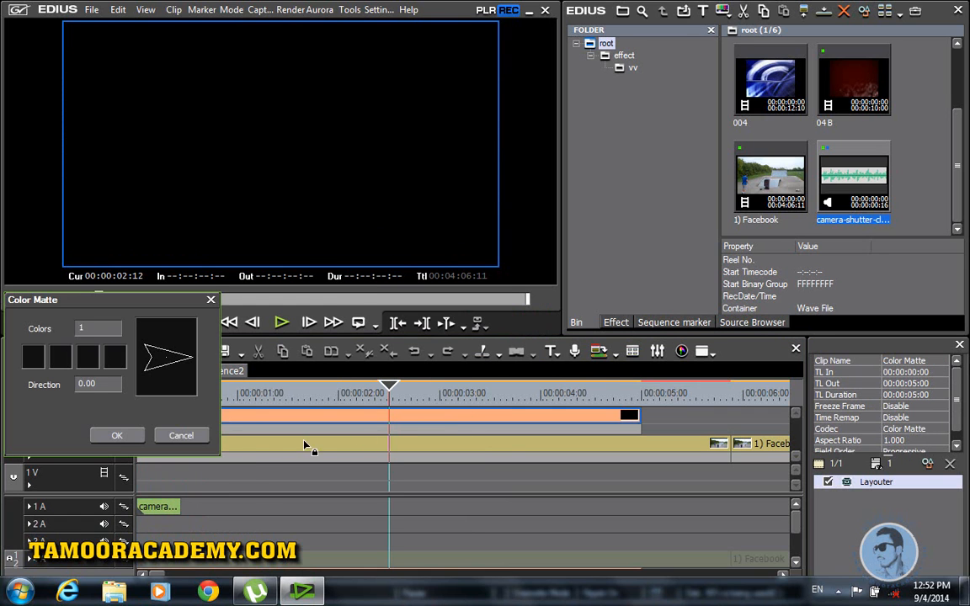
left_click(43, 365)
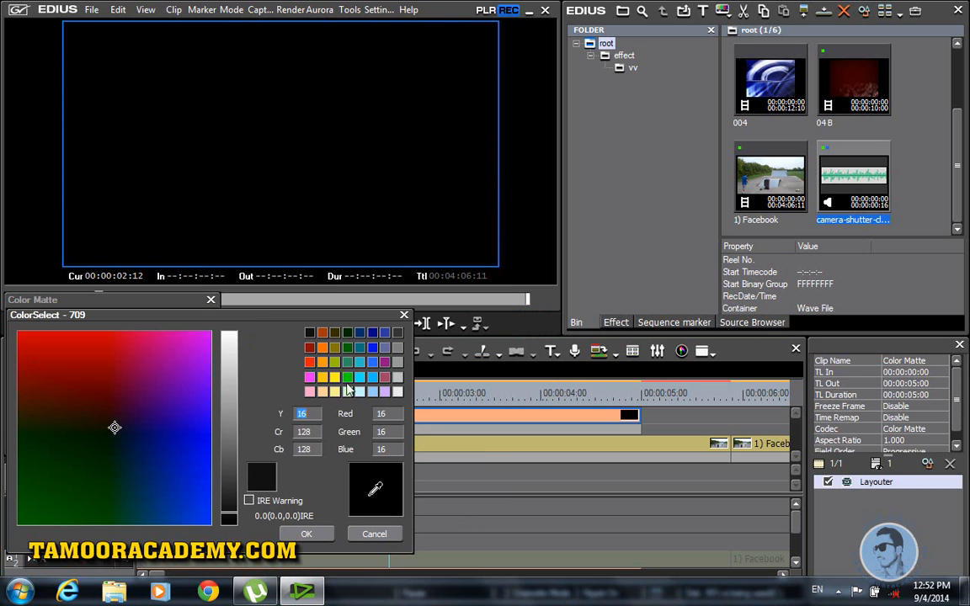
left_click(336, 378)
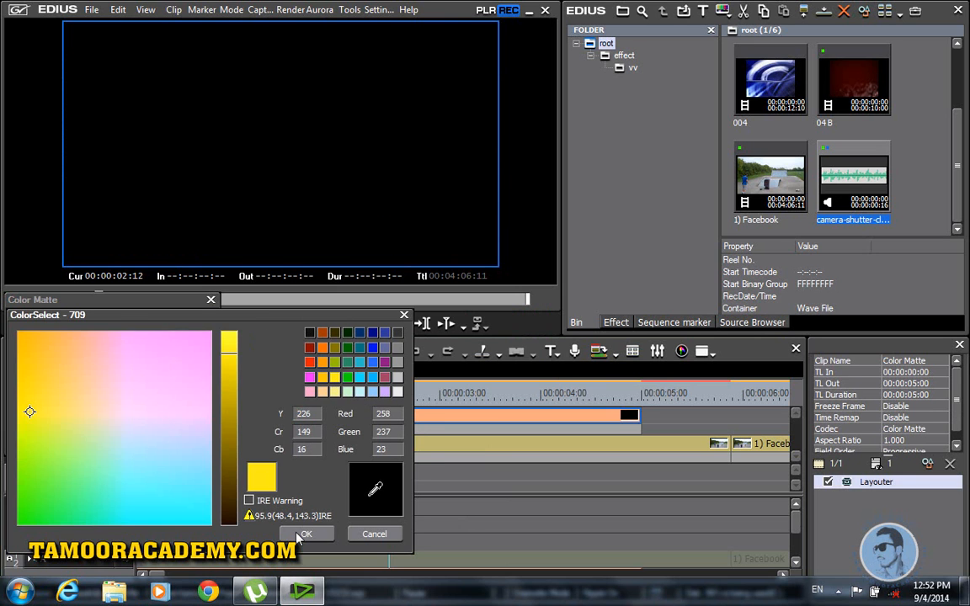
left_click(305, 535)
left_click(117, 436)
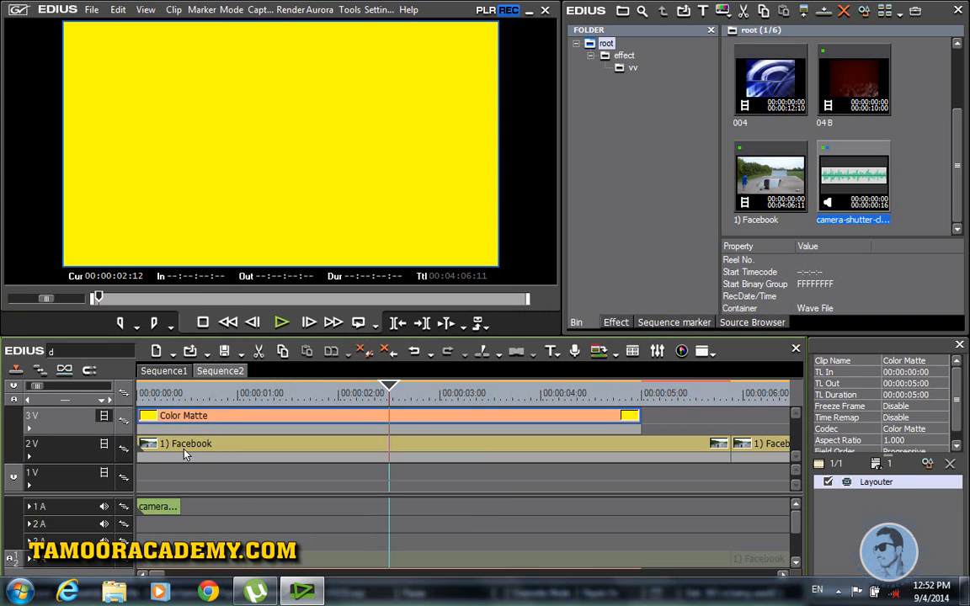
Trim the Color Matte clip's end to 00:00:00:08 and fade its transparency from full at the start to zero at the end.
left_click_drag(630, 420, 172, 414)
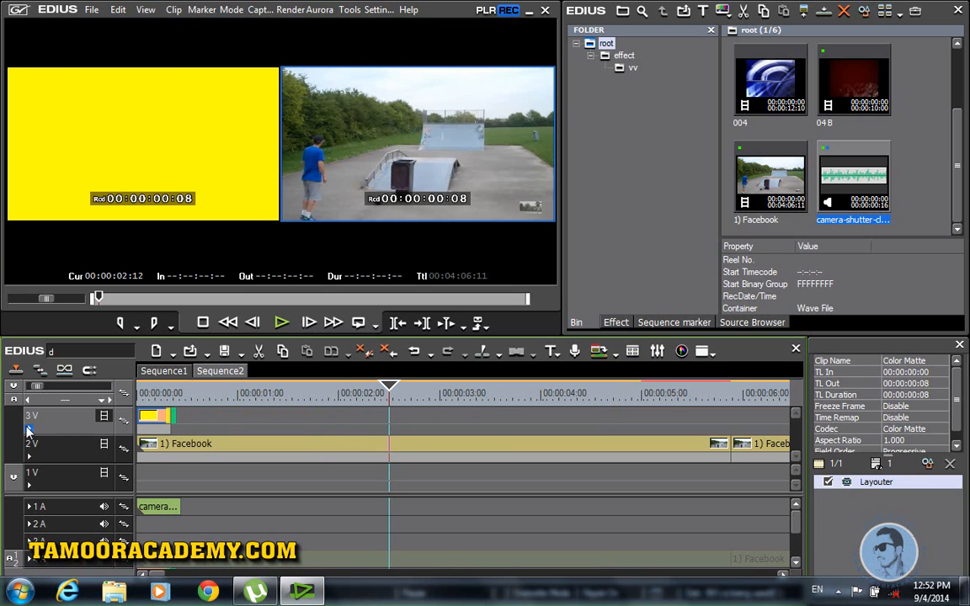
left_click(30, 429)
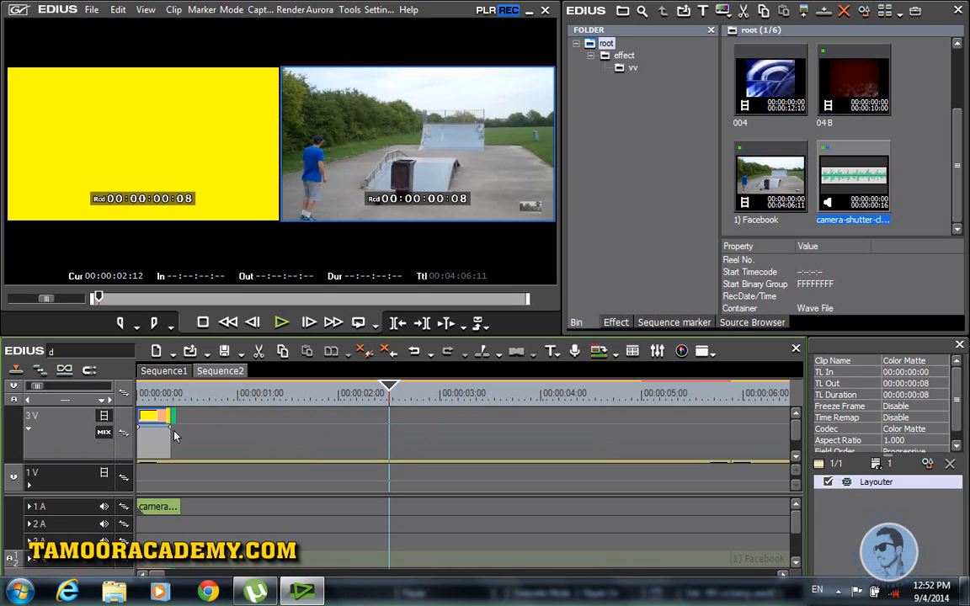
left_click_drag(171, 431, 157, 478)
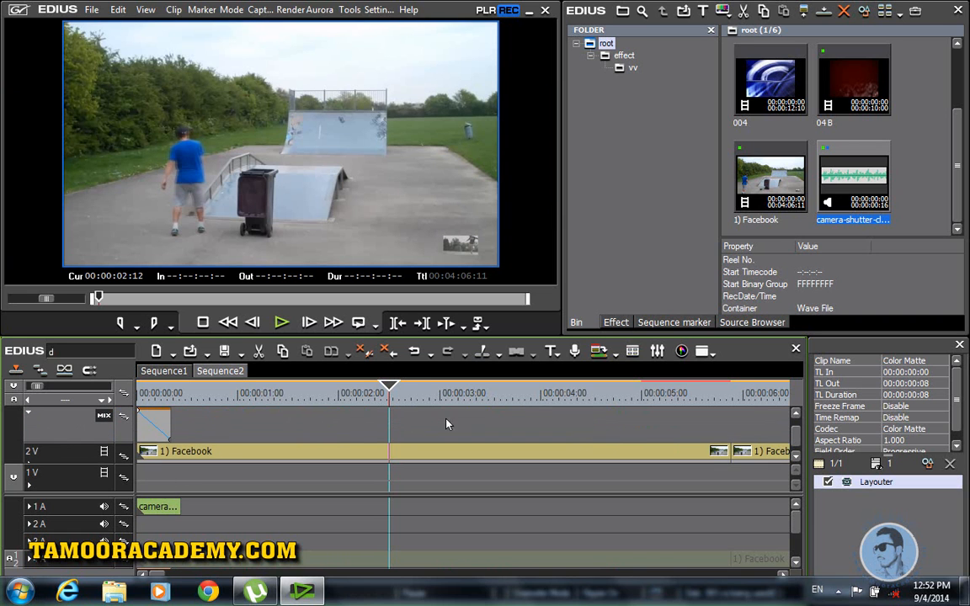
Play the sequence from its start twice to check the yellow flash fade together with the shutter sound.
key("Home")
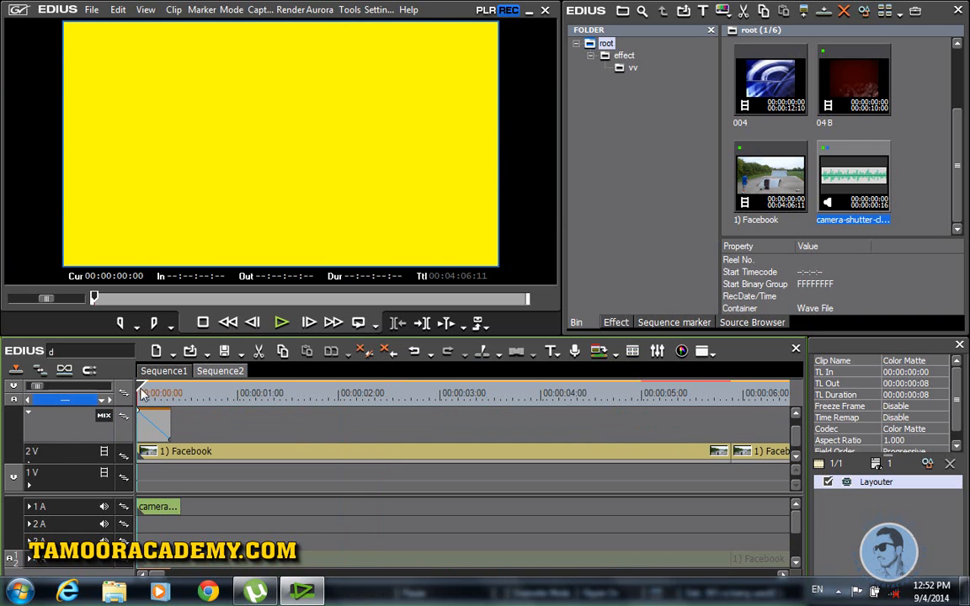
left_click(284, 325)
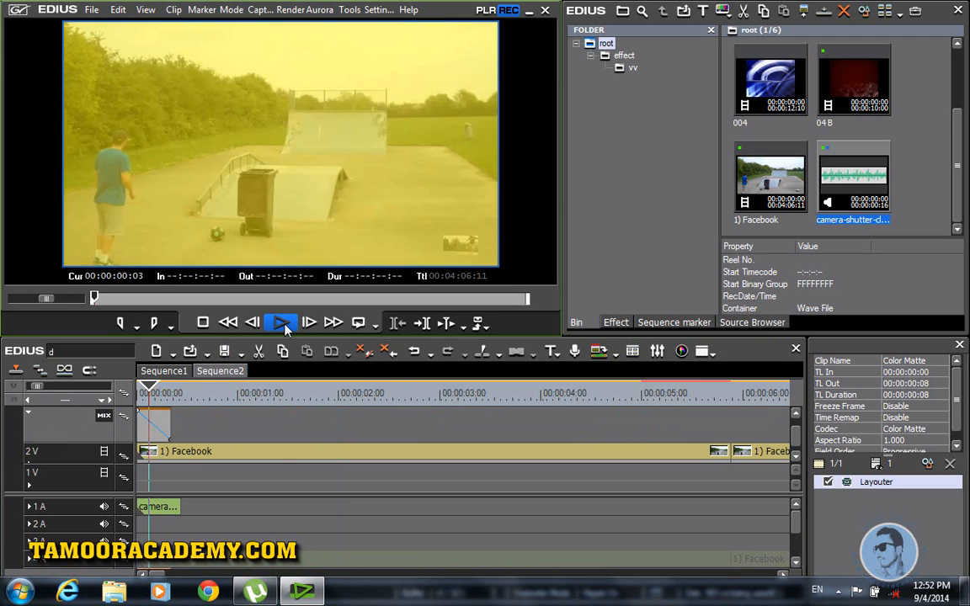
key("space")
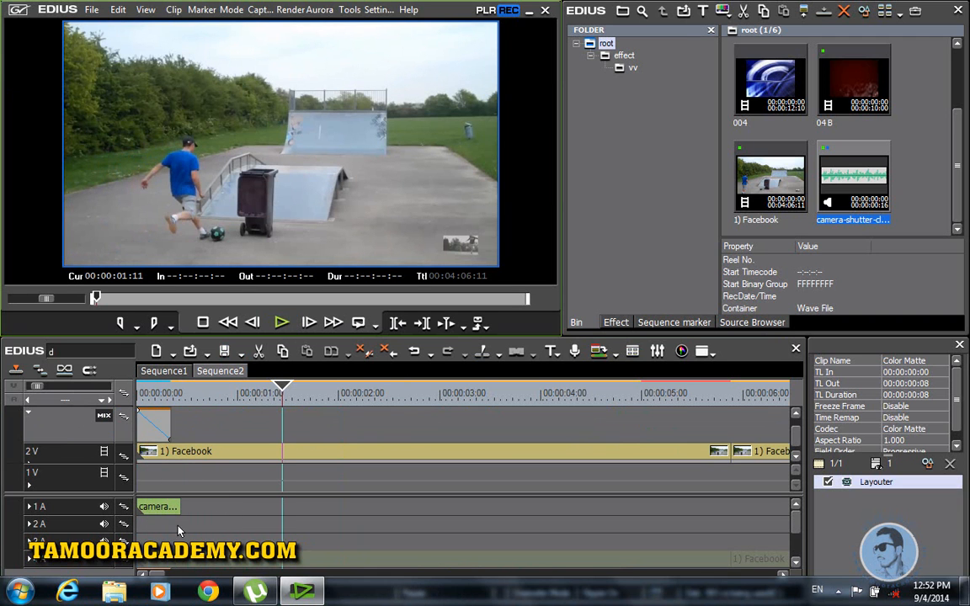
scroll(179, 529, "down", 1)
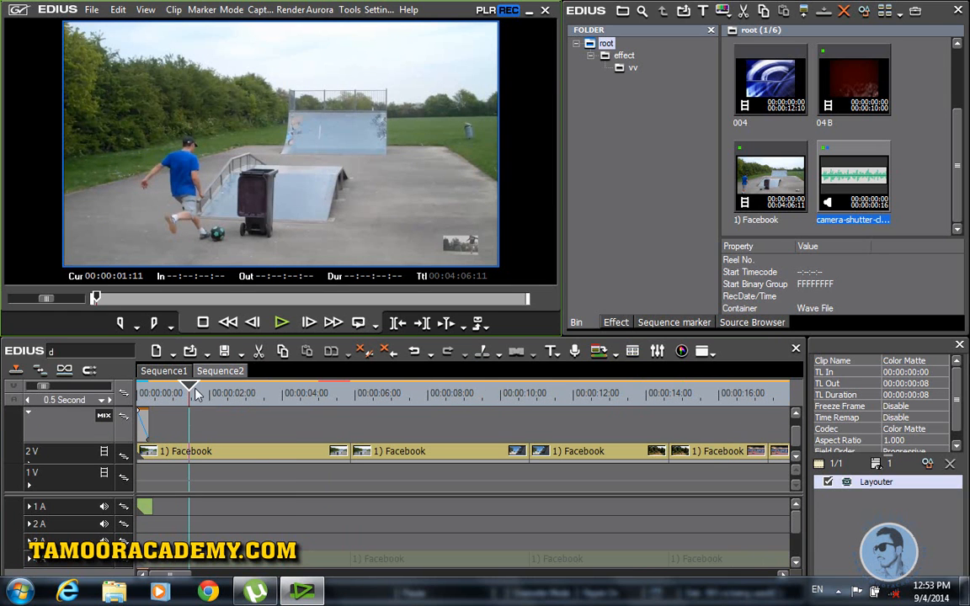
left_click(138, 393)
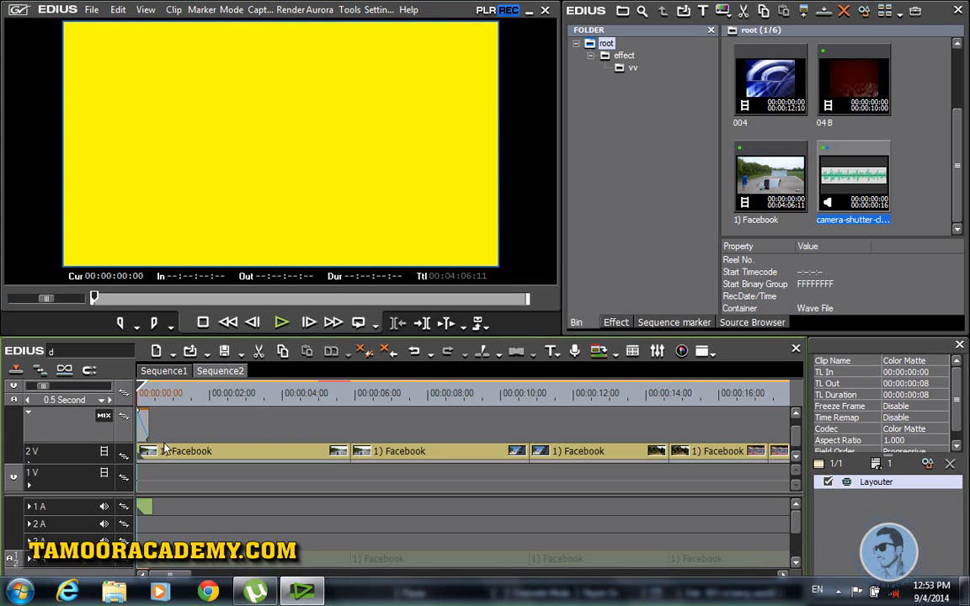
key("space")
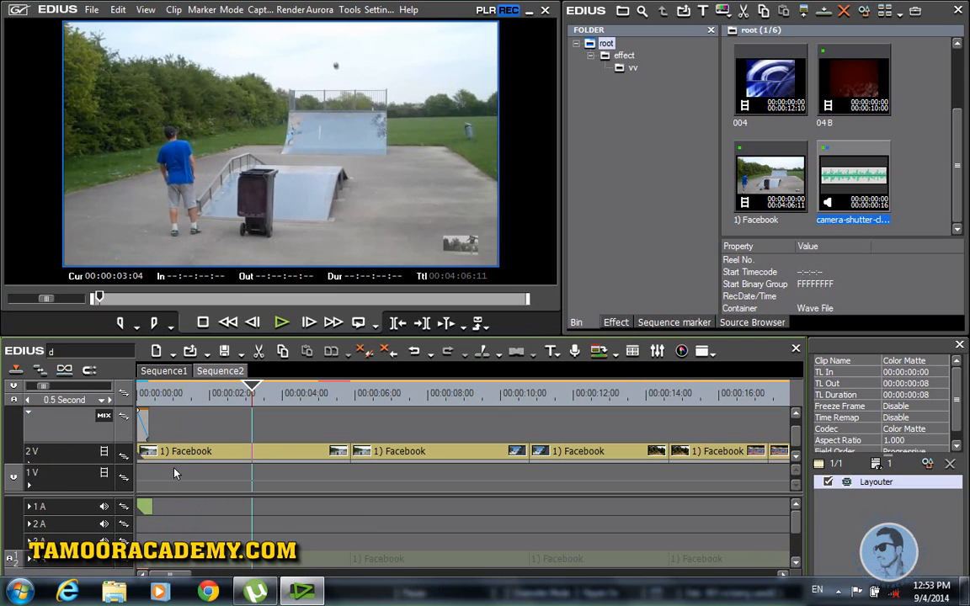
Trim the Color Matte clip's end on track 3 V to 00:00:00:04, with its transparency fading to zero at the end.
scroll(161, 469, "down", 1)
scroll(162, 469, "up", 4)
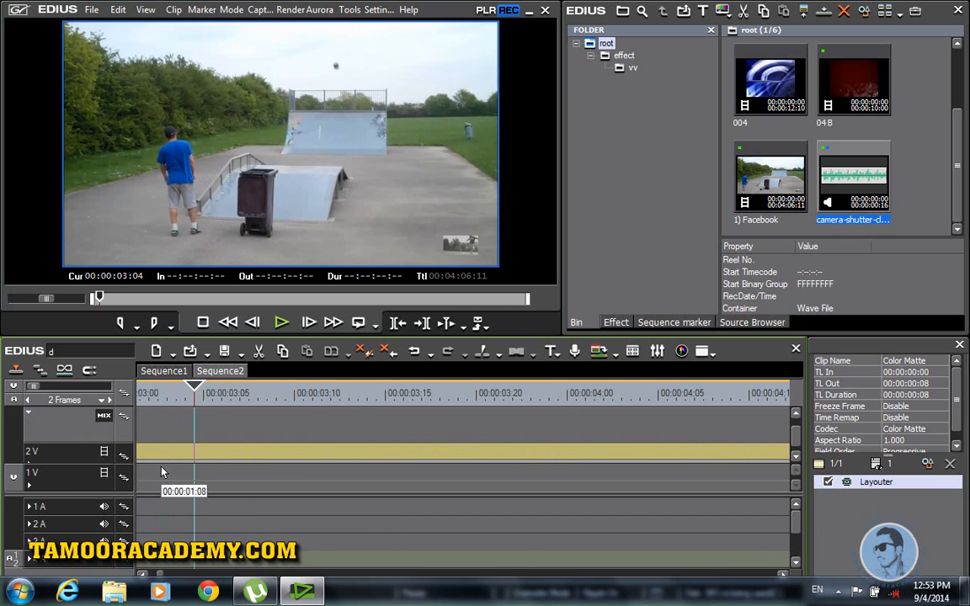
left_click_drag(159, 576, 142, 575)
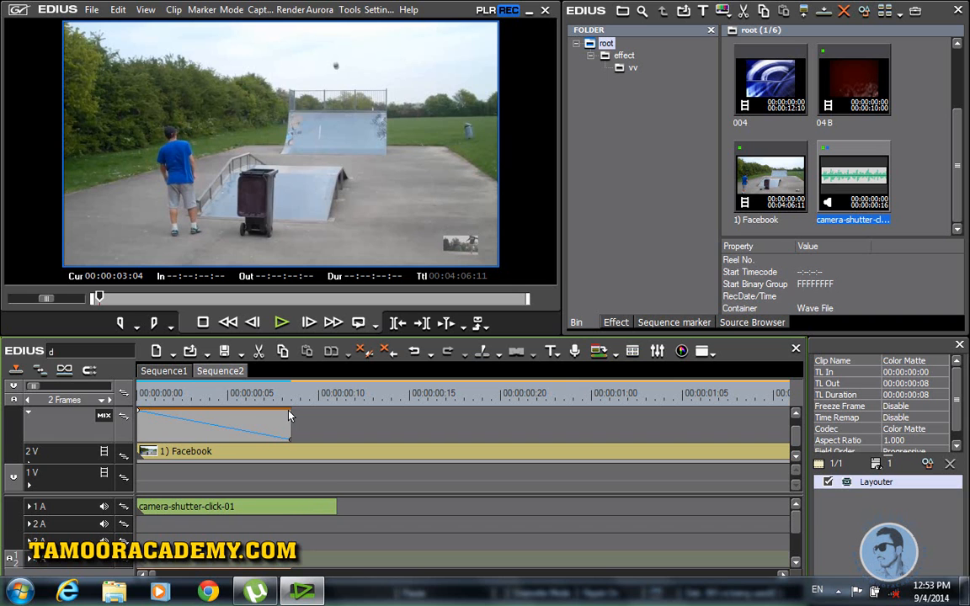
left_click(796, 415)
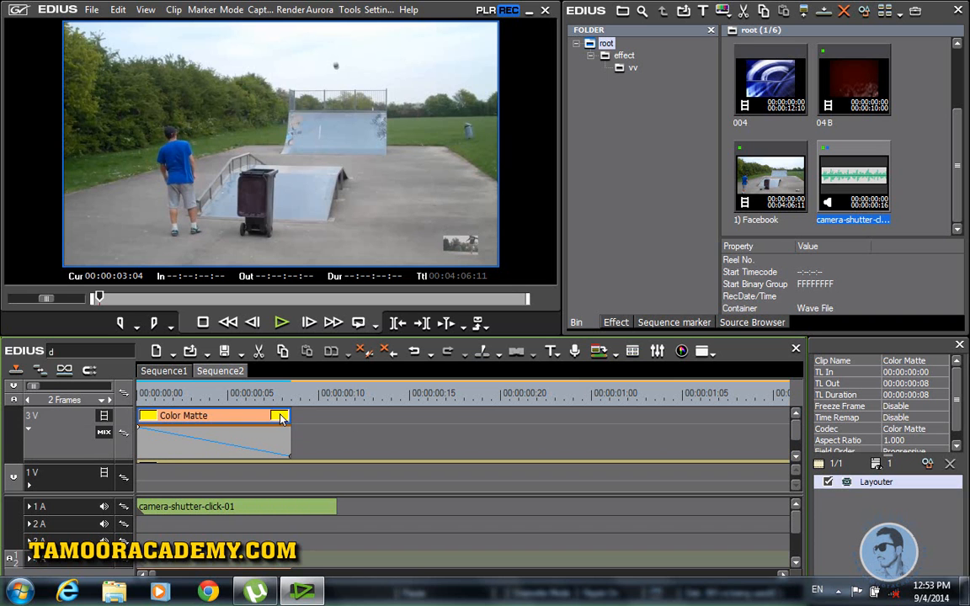
left_click_drag(279, 420, 217, 438)
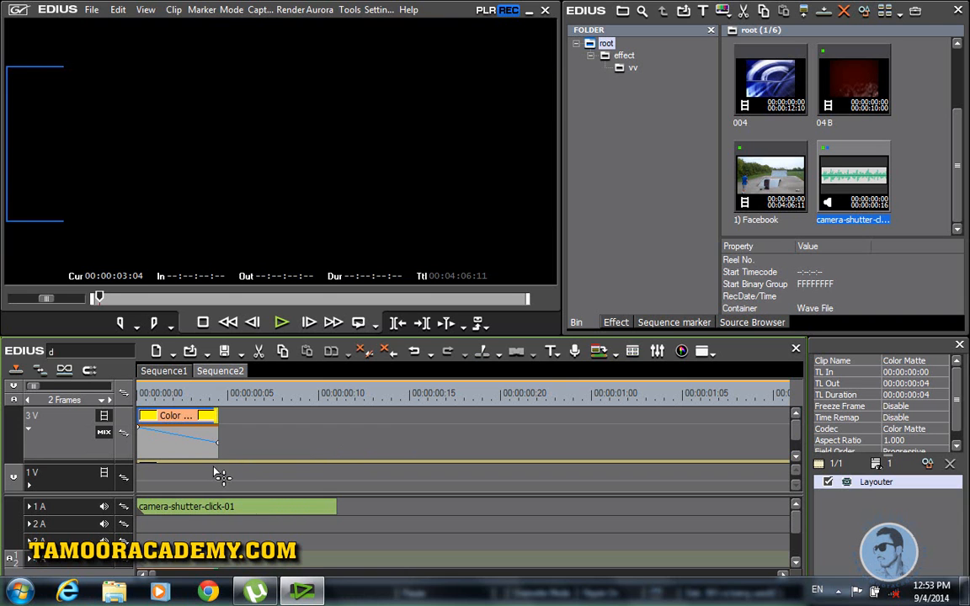
Play the sequence from its start repeatedly to check the shortened Color Matte flash.
key("space")
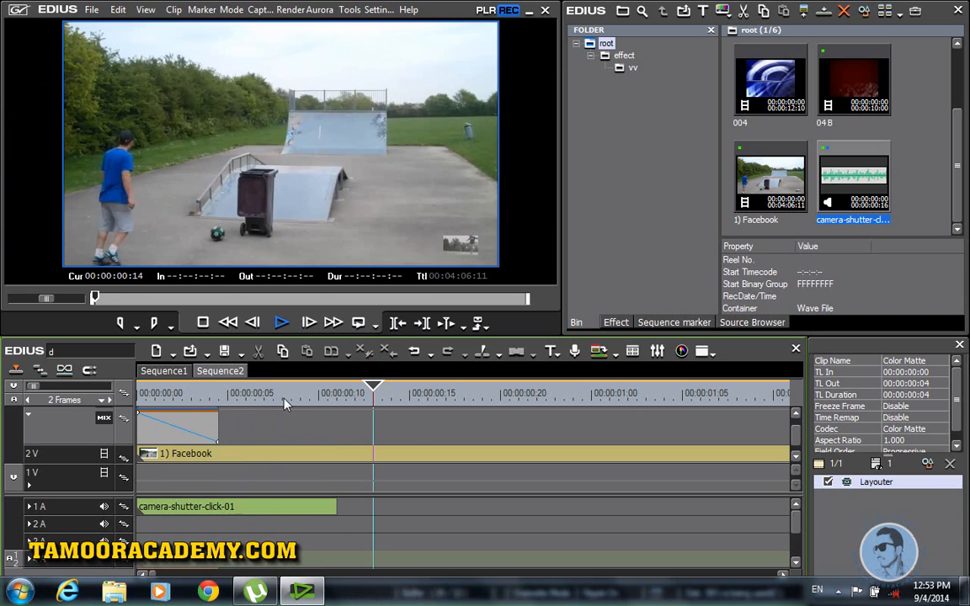
key("space")
left_click_drag(295, 384, 138, 389)
key("space")
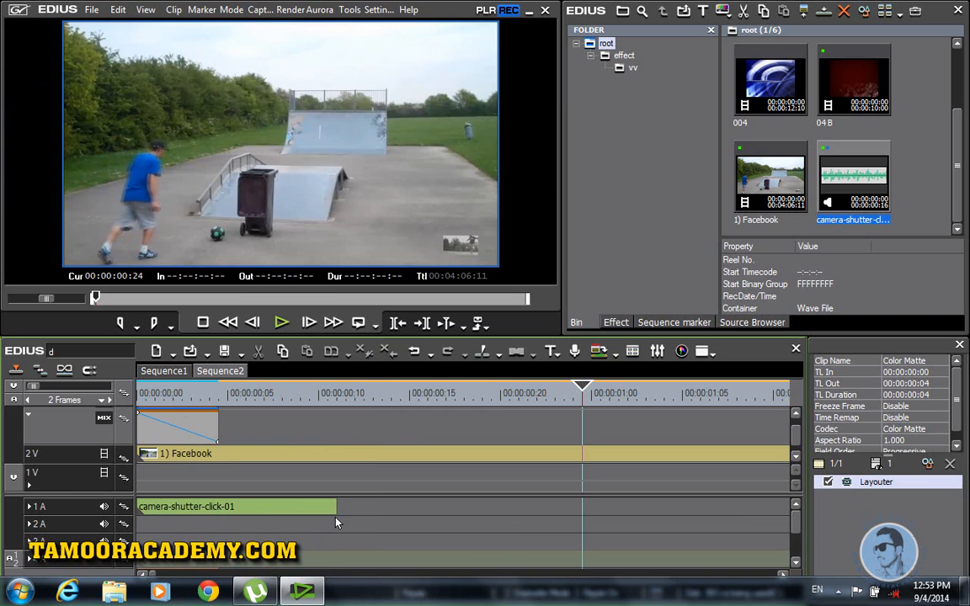
Trim the camera-shutter clip's end on track 1 A to 00:00:00:06 and play the sequence from its start.
left_click_drag(335, 510, 245, 507)
left_click_drag(244, 393, 141, 434)
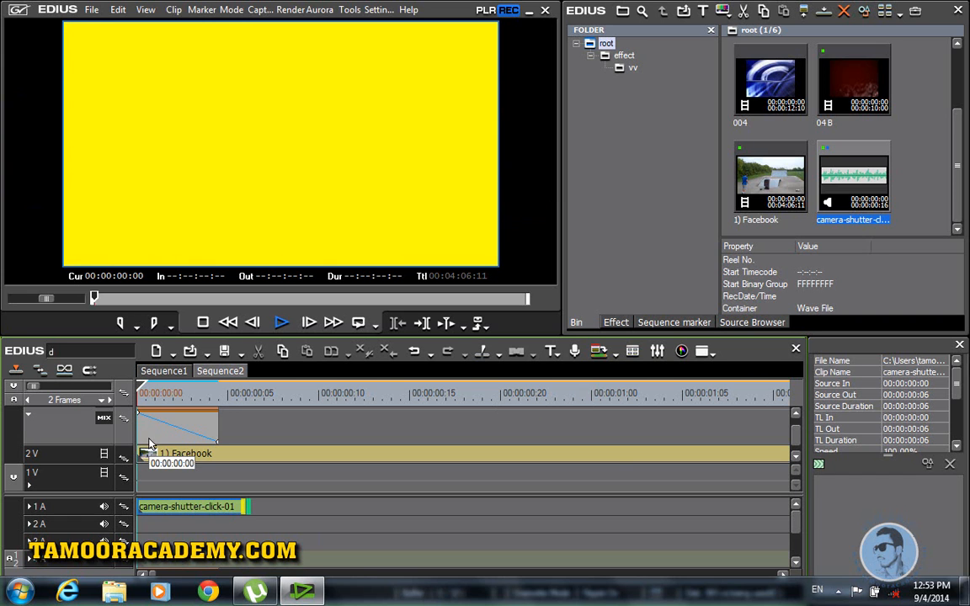
key("space")
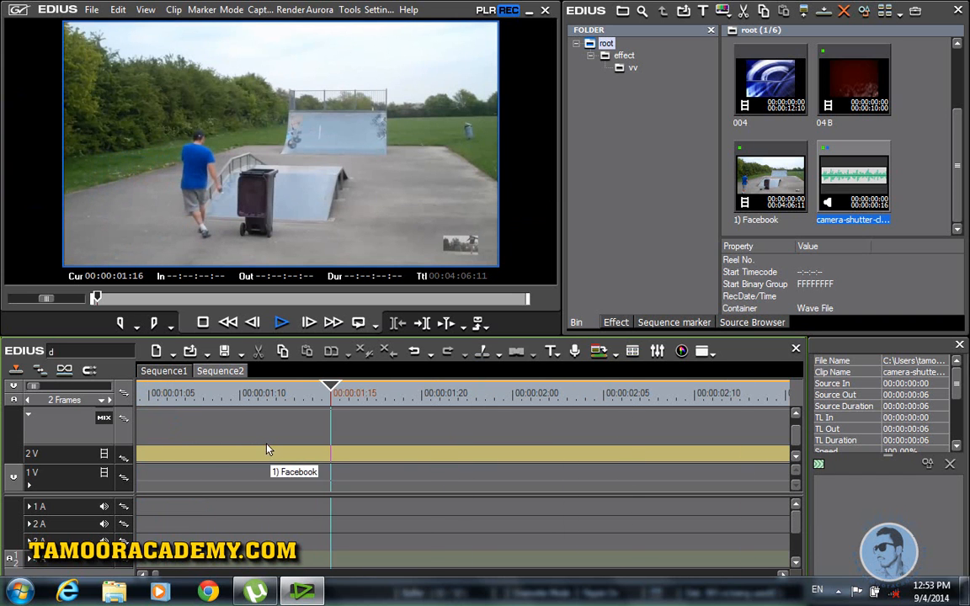
key("space")
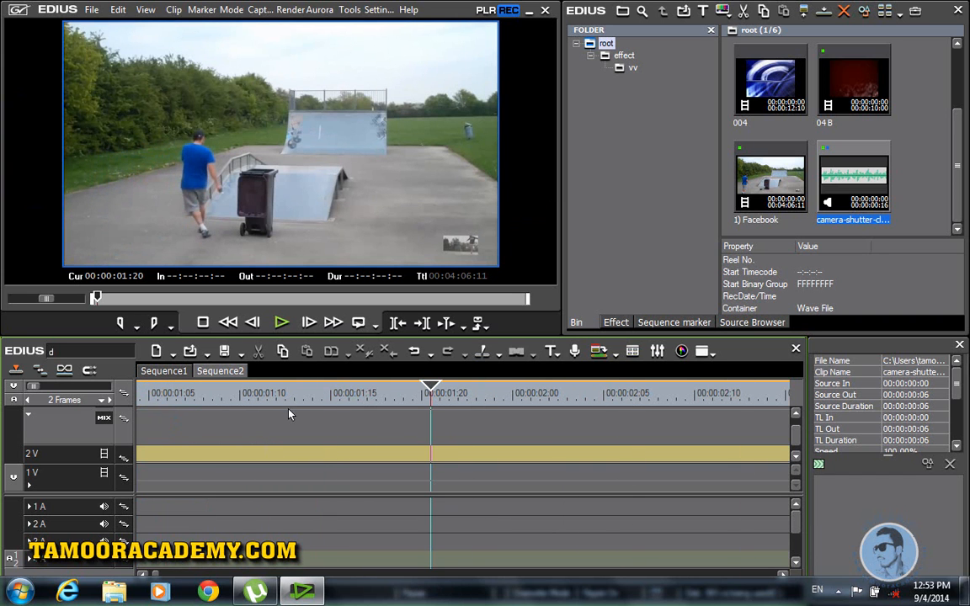
Extend the camera-shutter clip's end to 00:00:00:08, collapse track 3 V and extend the Color Matte clip's end to 00:00:00:06.
left_click_drag(154, 574, 131, 576)
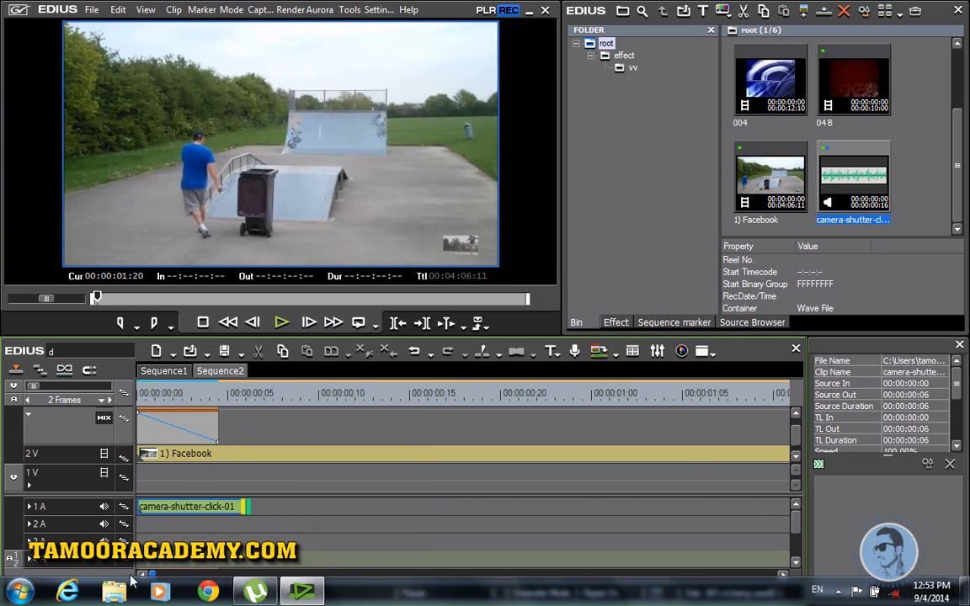
left_click_drag(249, 507, 293, 510)
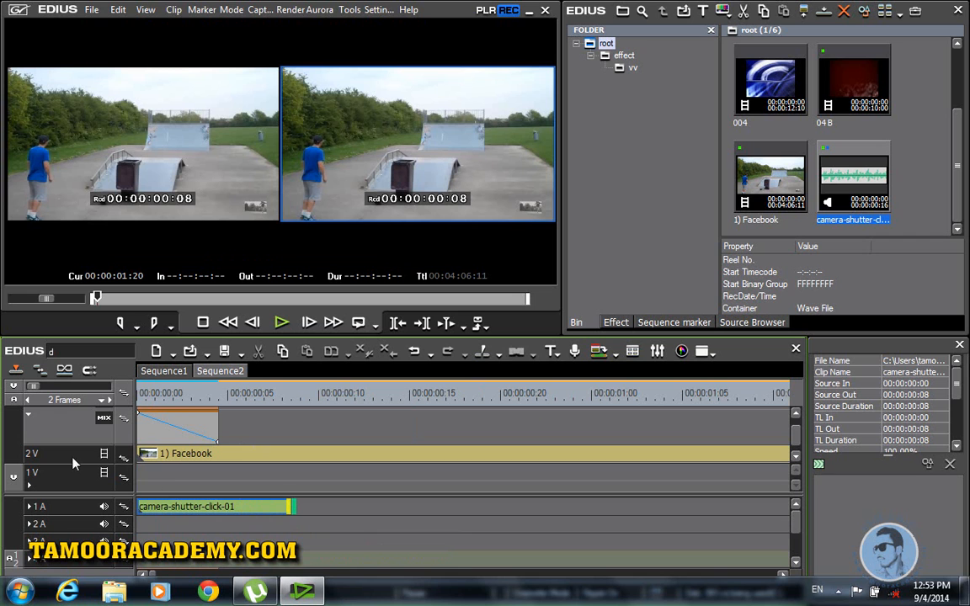
left_click(29, 418)
left_click_drag(229, 426, 255, 431)
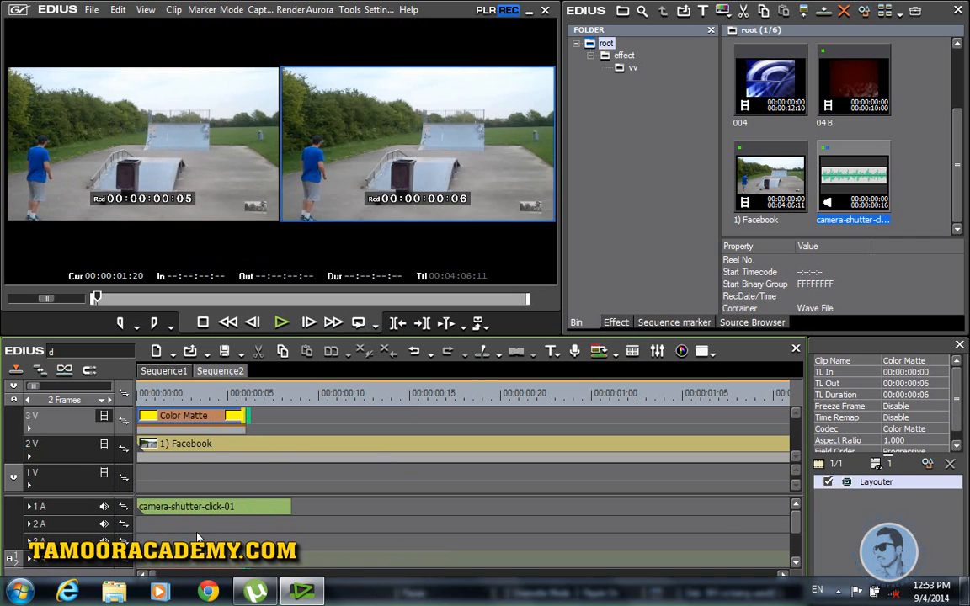
Play the sequence from its start twice to check the adjusted flash and shutter sound.
scroll(213, 519, "down", 1)
scroll(213, 519, "up", 2)
scroll(213, 519, "down", 2)
scroll(213, 524, "down", 1)
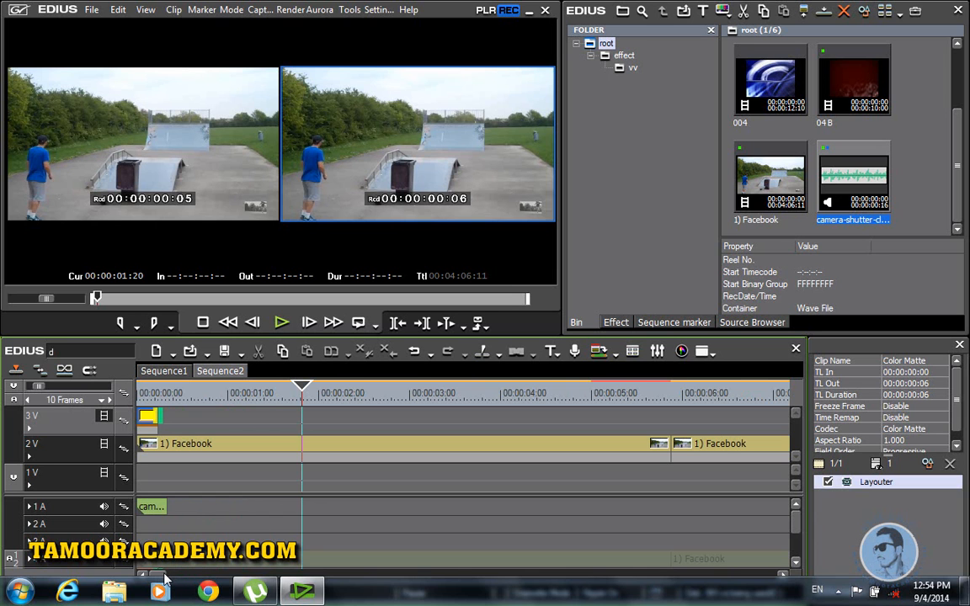
key("Home")
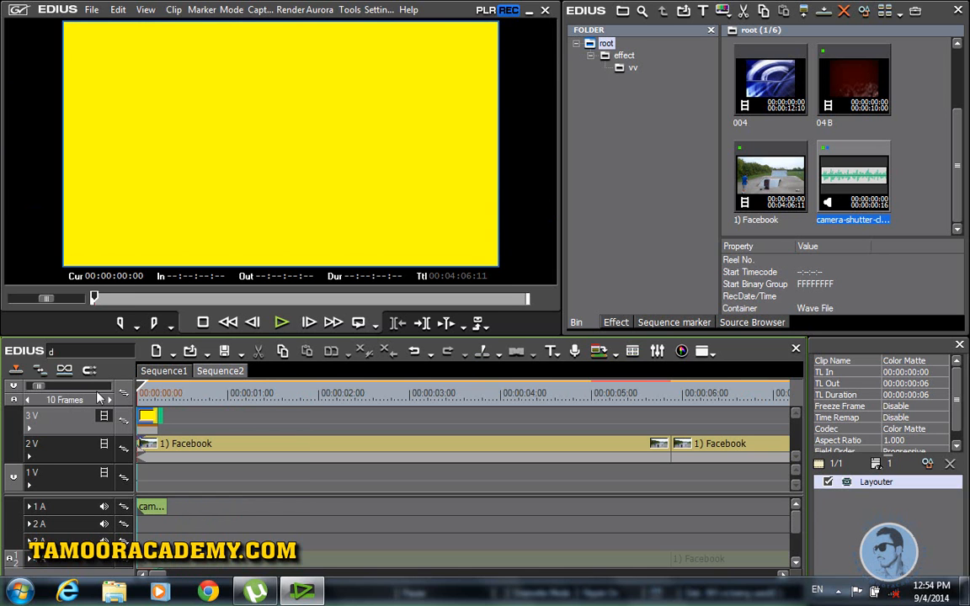
left_click(282, 324)
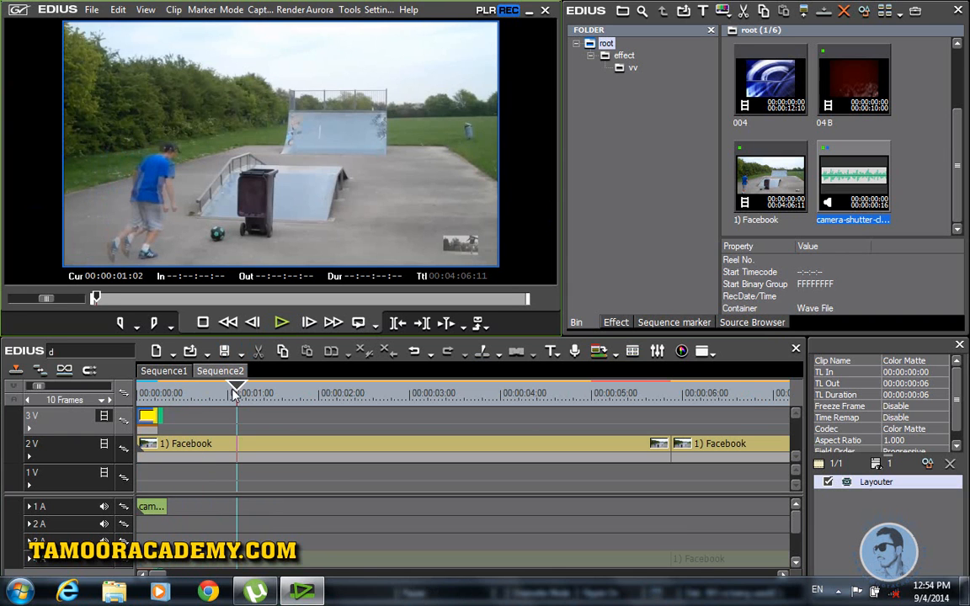
key("Home")
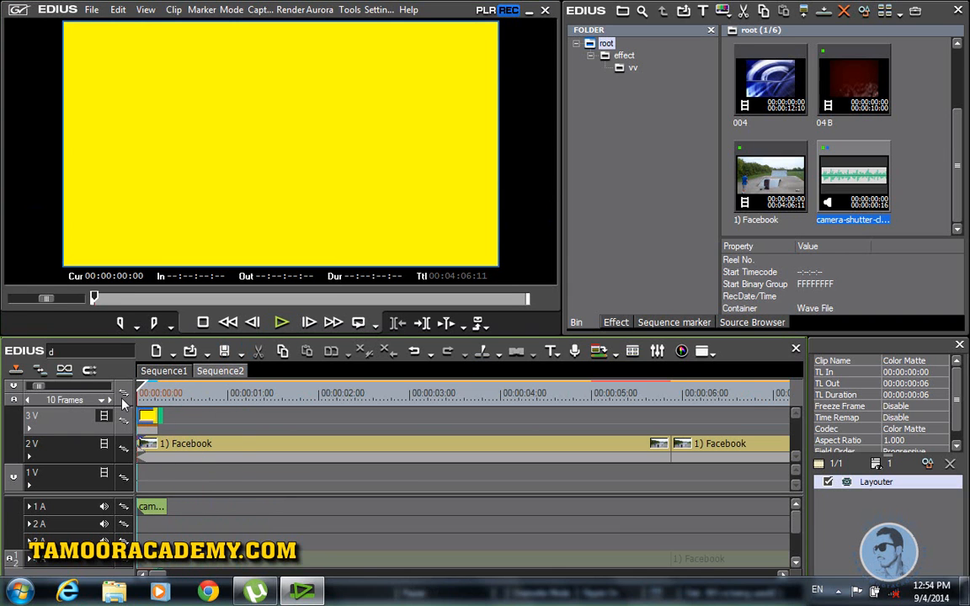
left_click(280, 324)
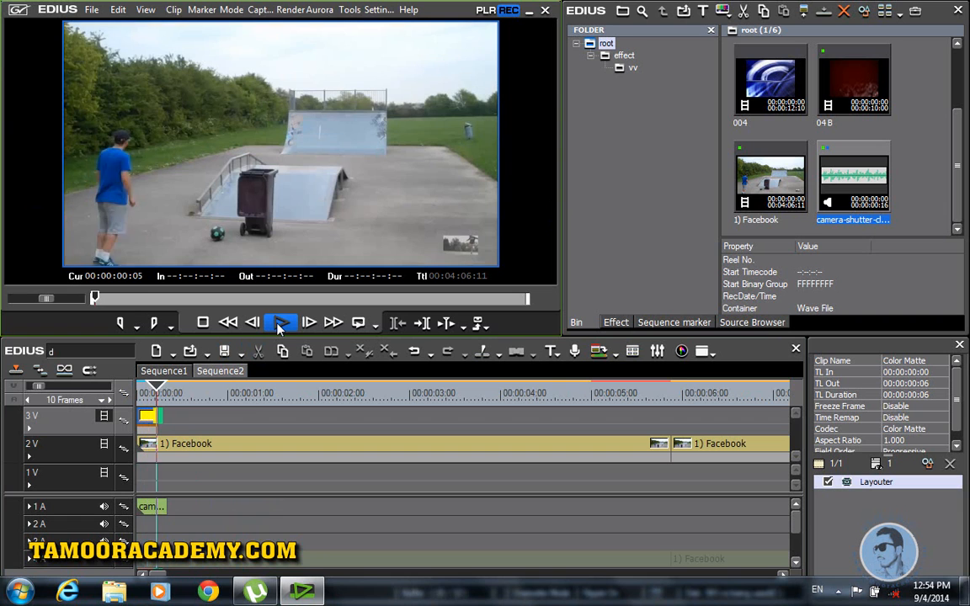
Change the Color Matte clip's colour to white and play the sequence from its start to check the flash.
double_click(147, 418)
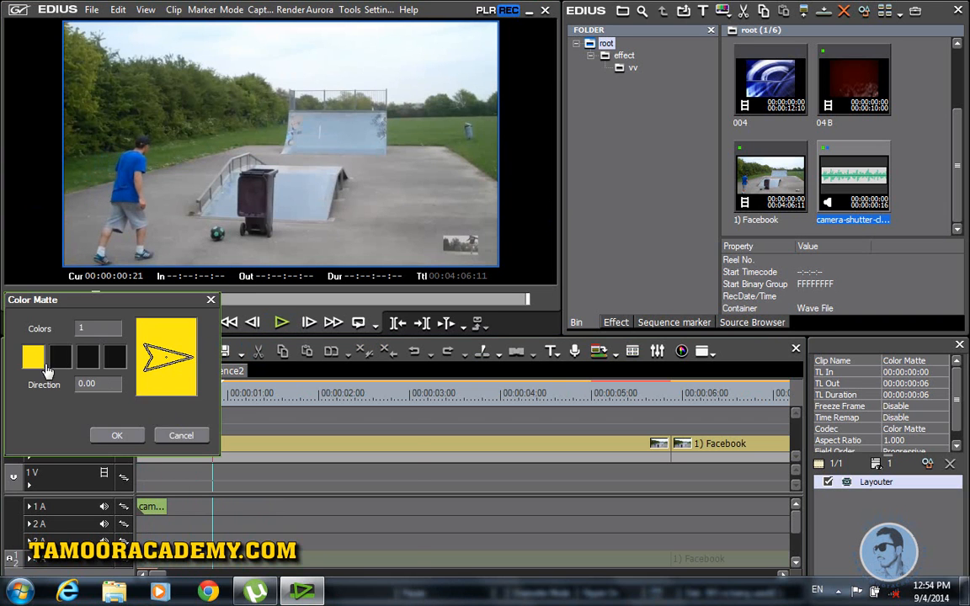
left_click(46, 366)
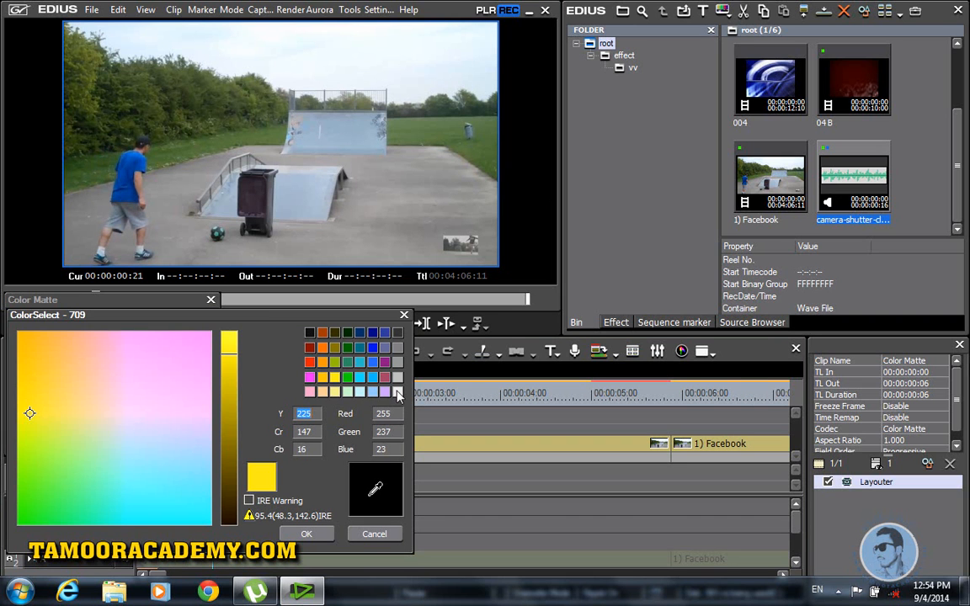
left_click(398, 393)
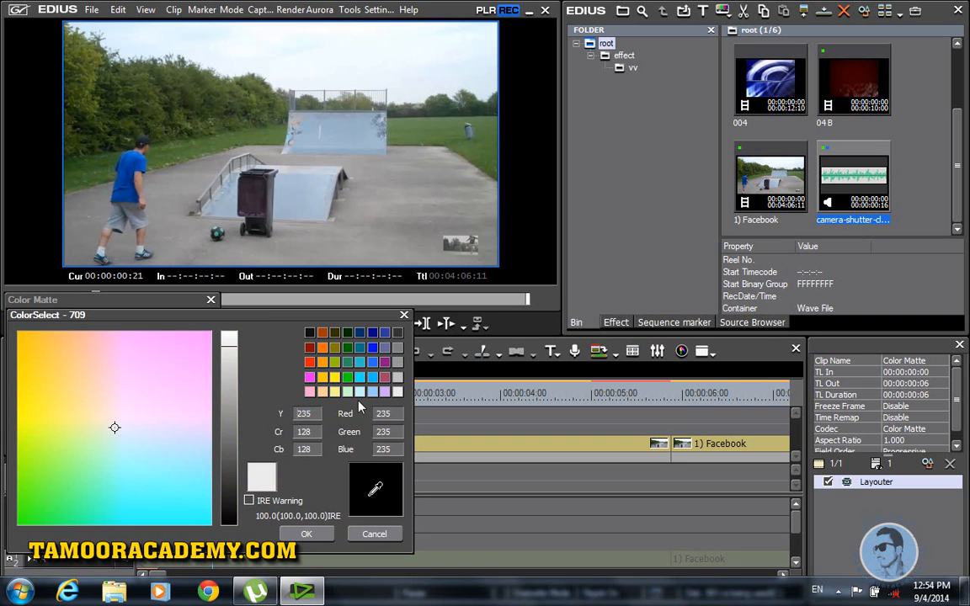
left_click(303, 535)
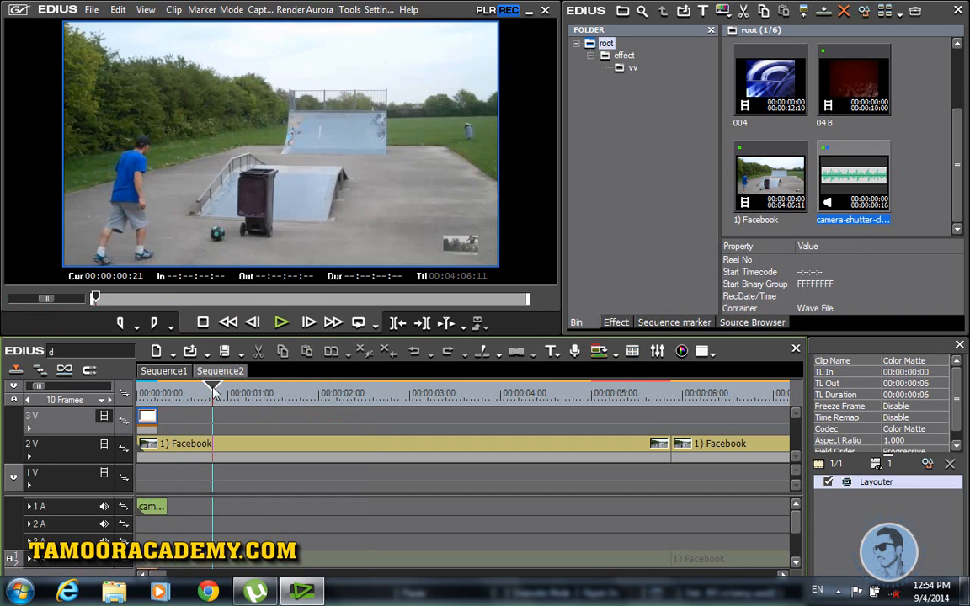
left_click_drag(213, 392, 97, 393)
left_click(281, 323)
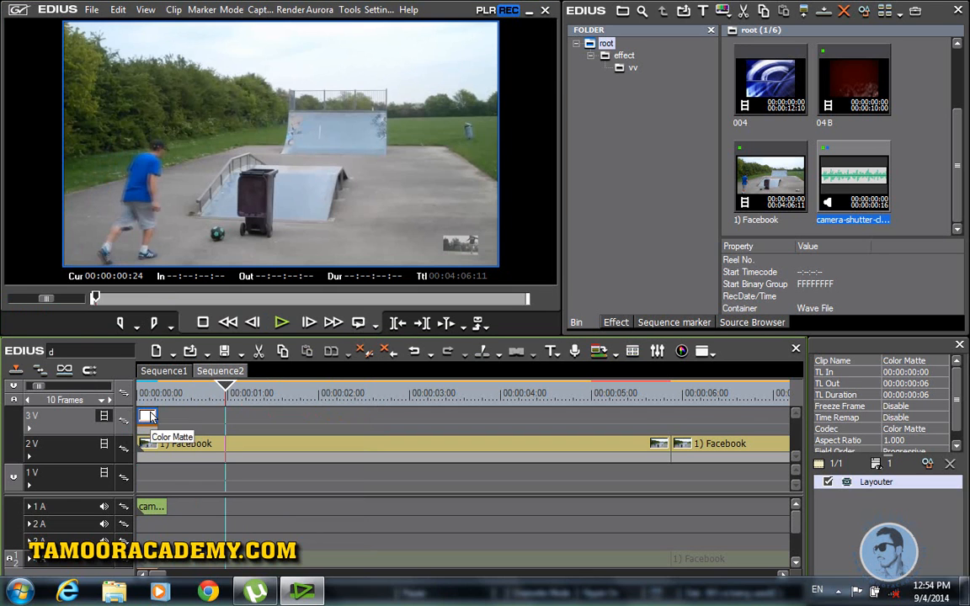
Group the Color Matte clip on track 3 V with the camera-shutter clip on track 1 A.
left_click(150, 505)
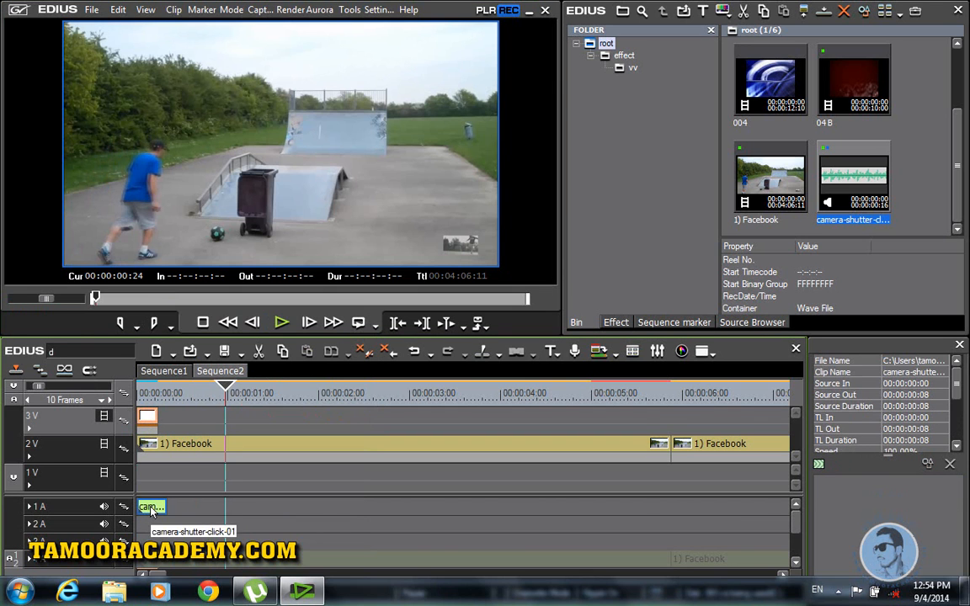
right_click(150, 505)
mouse_move(496, 297)
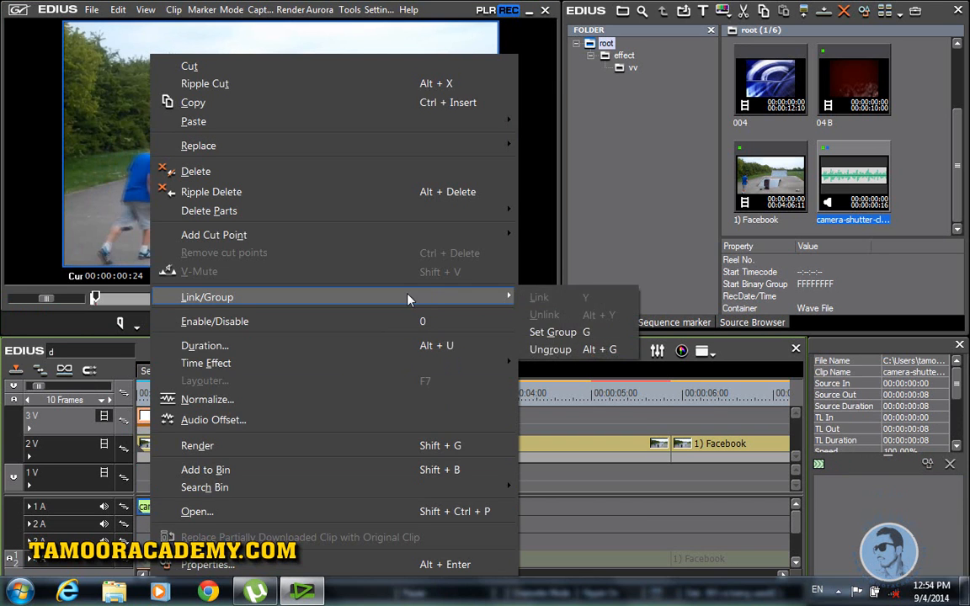
left_click(559, 332)
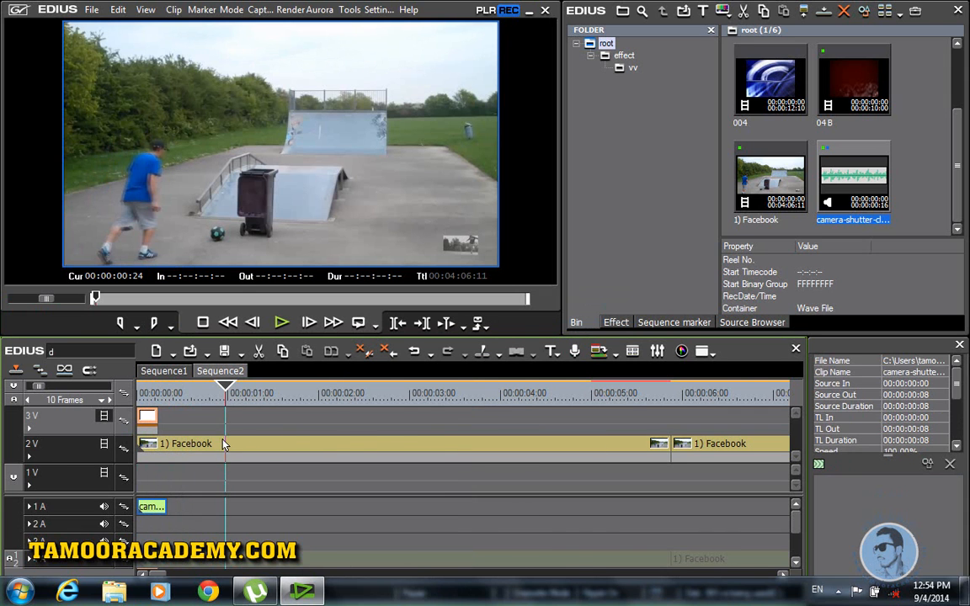
Copy the grouped Color Matte and camera-shutter clips from the sequence start and paste them at the first cut, 00:00:05:22.
scroll(223, 444, "down", 2)
scroll(217, 455, "up", 2)
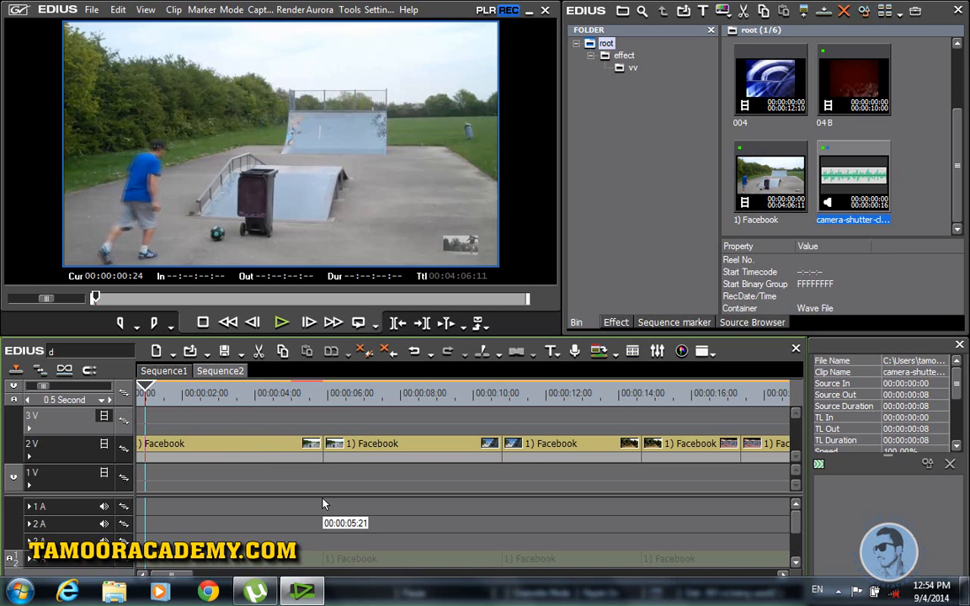
scroll(322, 504, "down", 2)
scroll(323, 504, "up", 2)
scroll(323, 503, "down", 1)
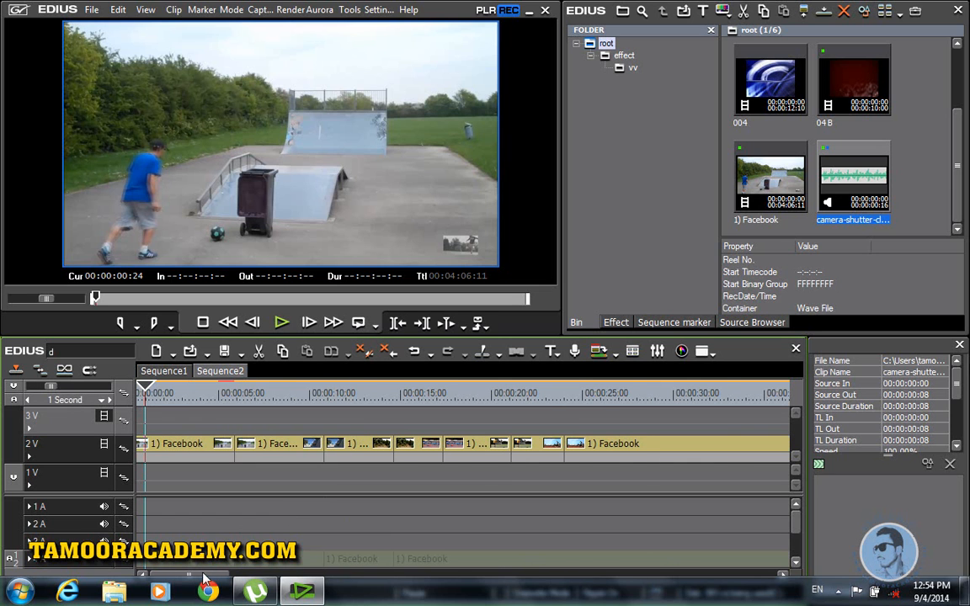
left_click_drag(199, 577, 162, 576)
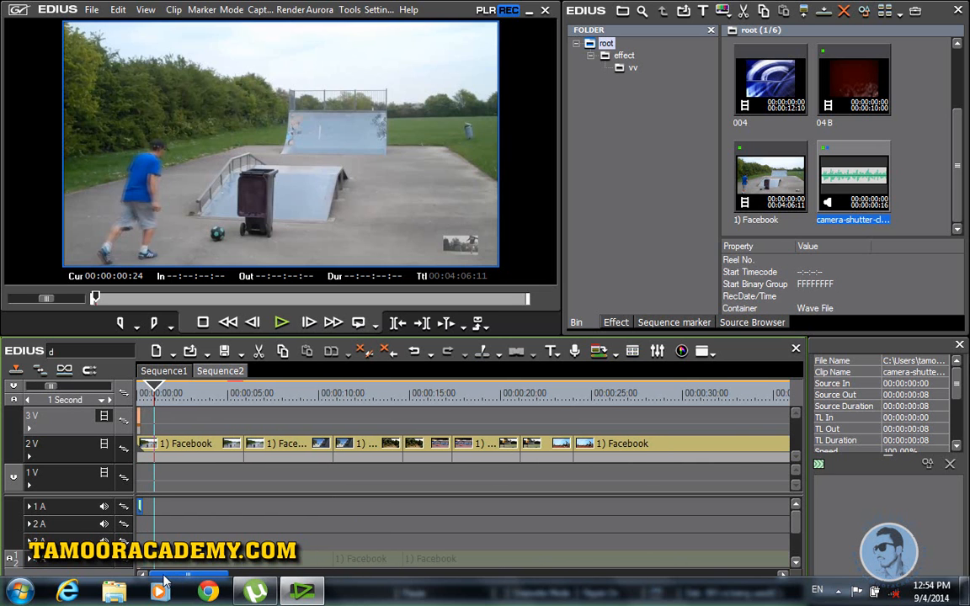
left_click(141, 421)
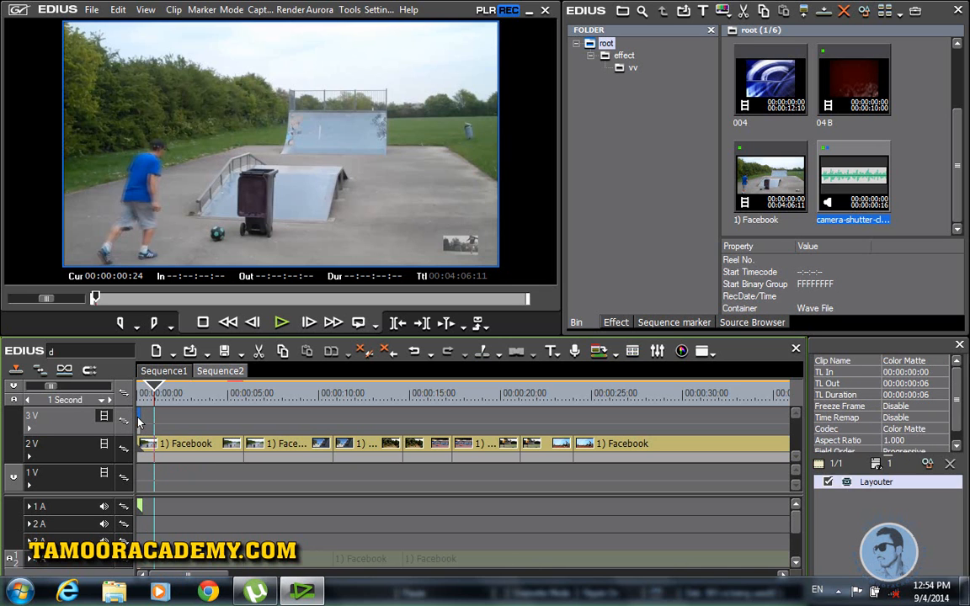
right_click(142, 420)
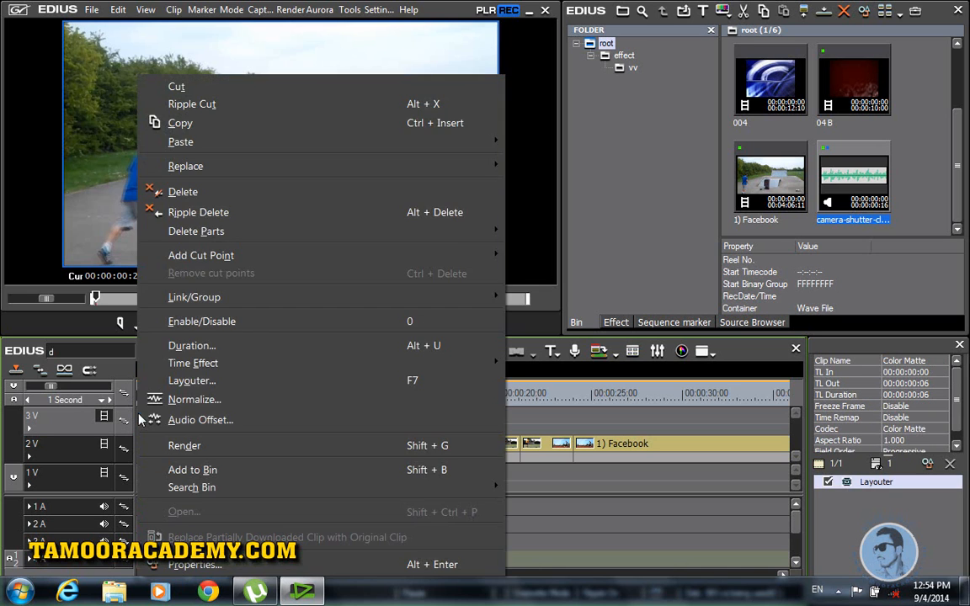
left_click(176, 121)
left_click_drag(154, 386, 246, 397)
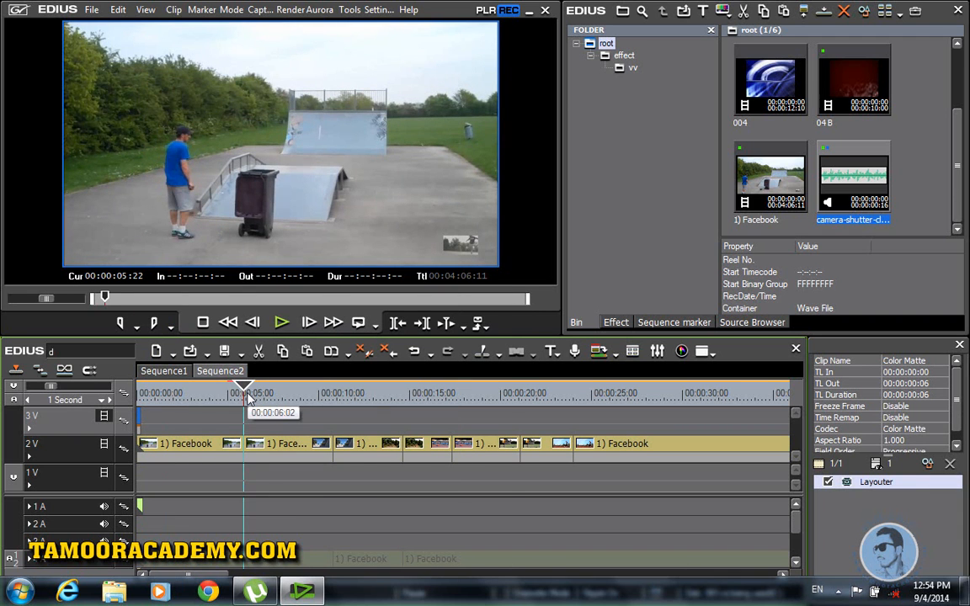
key("ctrl+v")
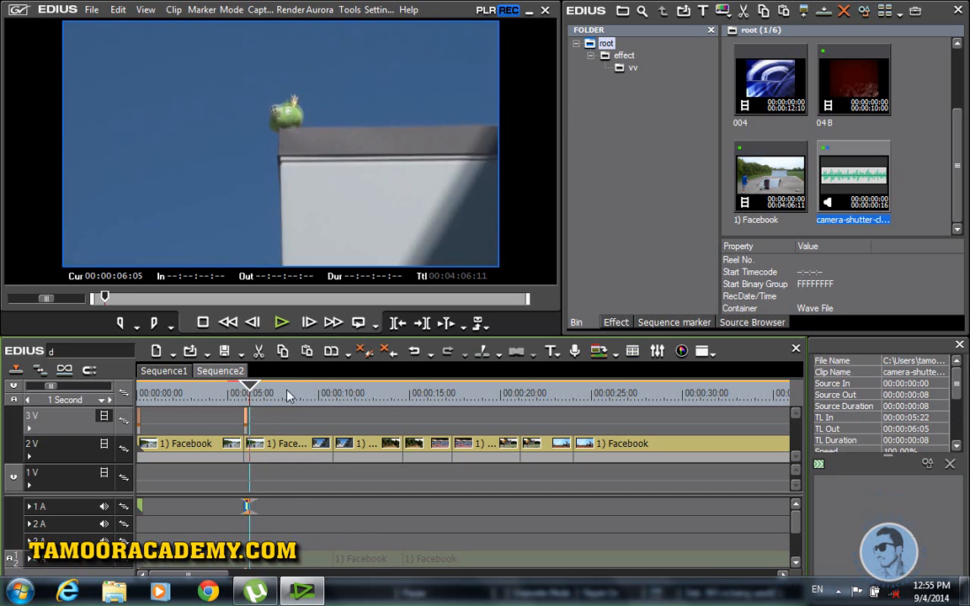
Paste the flash-and-shutter group at the next five cuts: 00:00:10:20, 00:00:14:16, 00:00:17:09, 00:00:21:03 and 00:00:24:01.
left_click(319, 394)
left_click(334, 394)
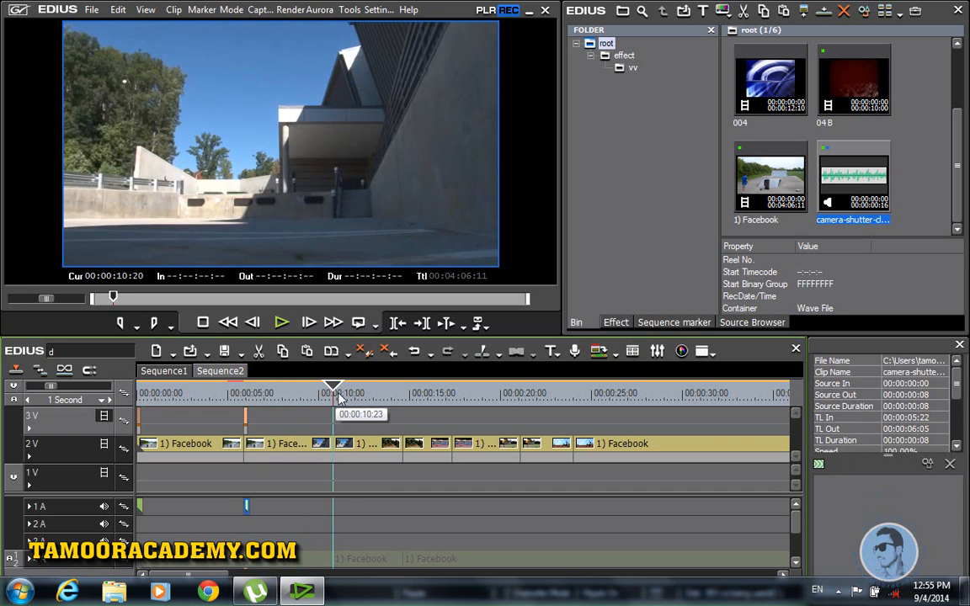
key("ctrl+v")
left_click(375, 393)
left_click(408, 393)
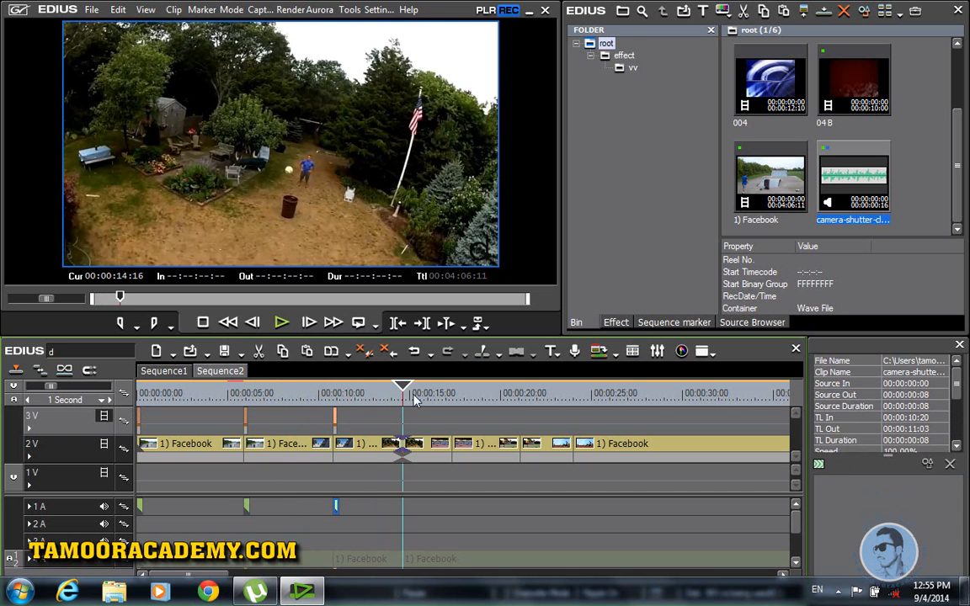
key("ctrl+v")
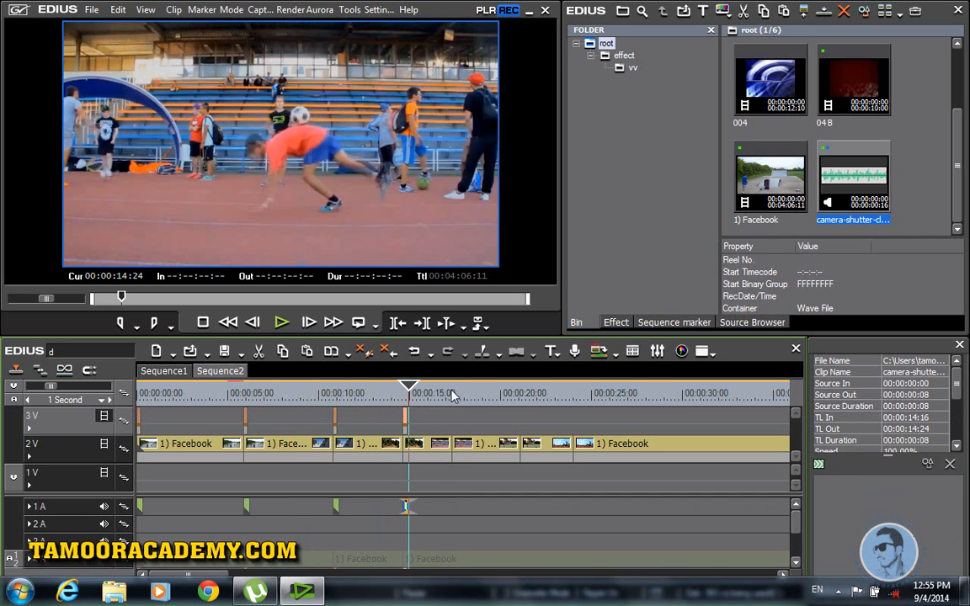
left_click(456, 393)
key("ctrl+v")
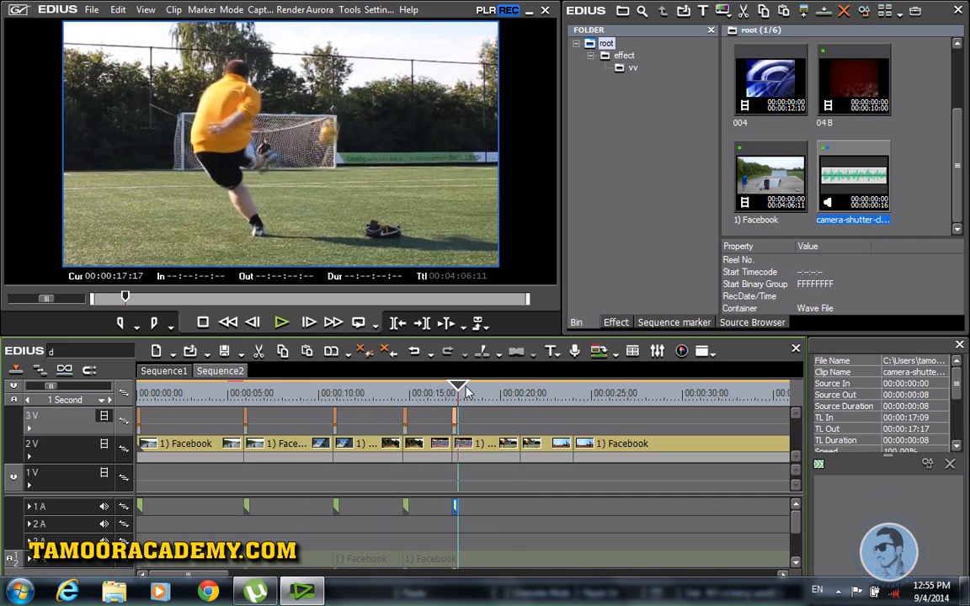
left_click(518, 393)
key("ctrl+v")
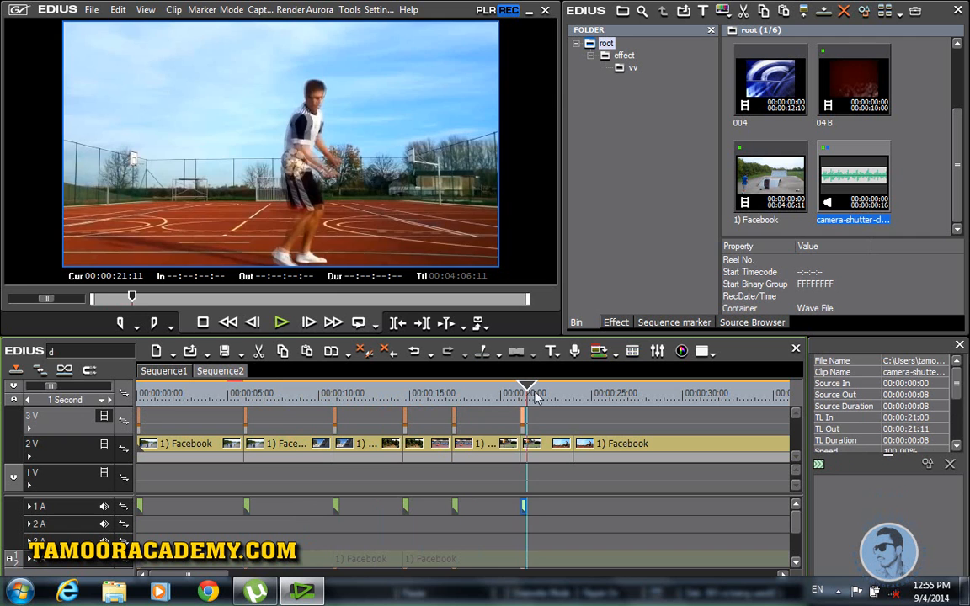
left_click_drag(530, 389, 126, 400)
key("ctrl+v")
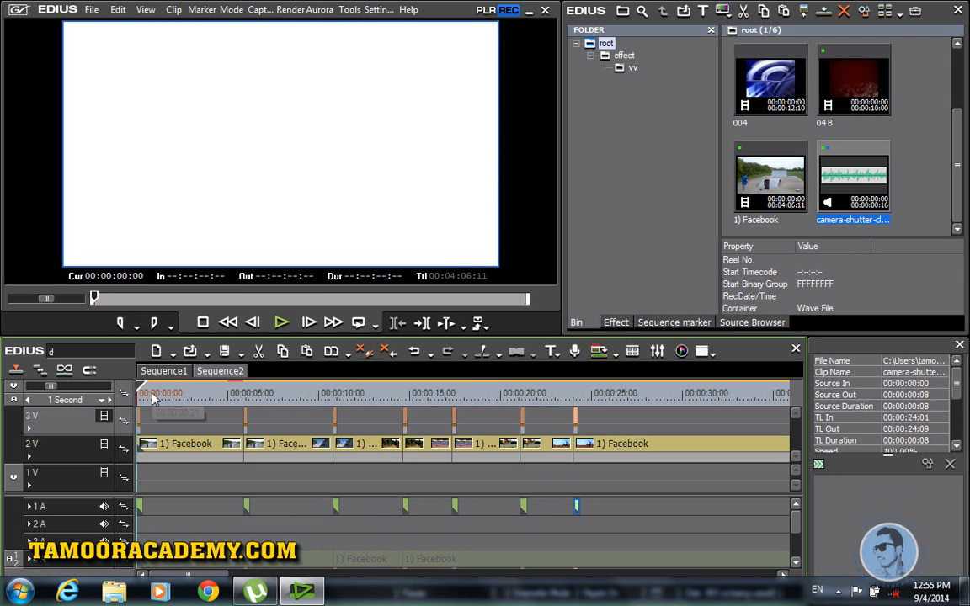
Play the sequence from its start through the last pasted flash to check the transitions at every cut.
left_click(284, 331)
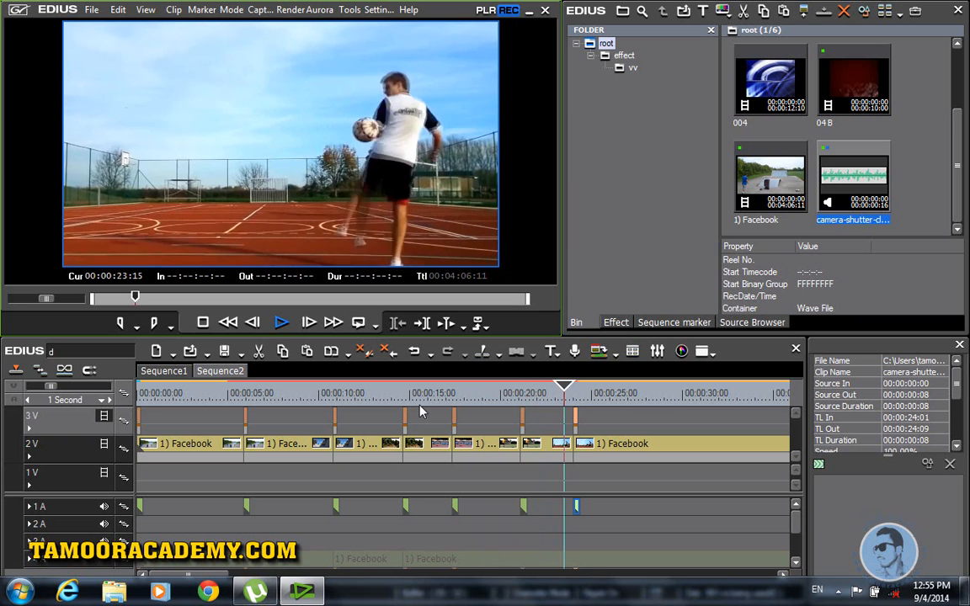
left_click(278, 323)
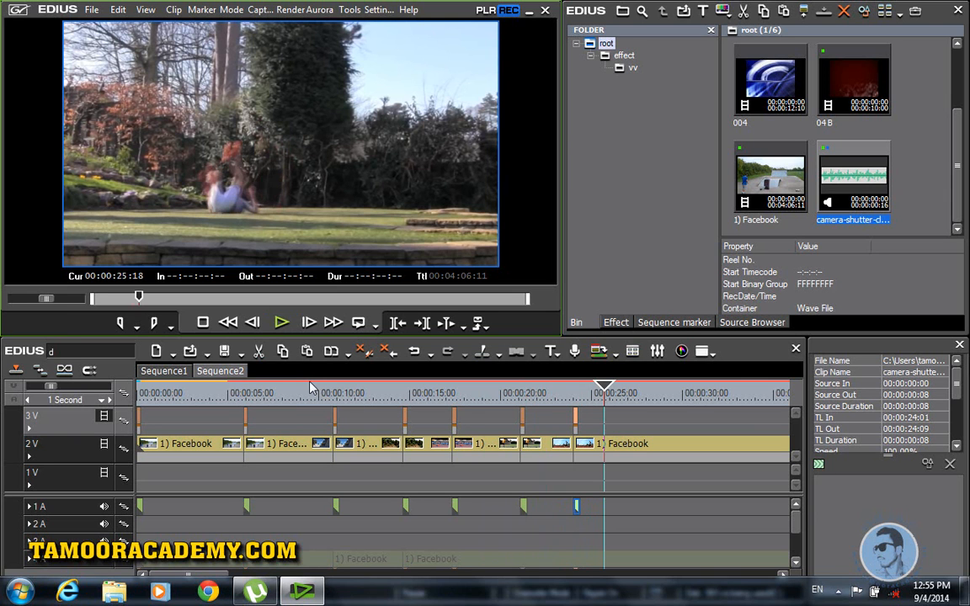
Create a still image from the last frame before the first cut, at 00:00:05:21.
left_click(234, 393)
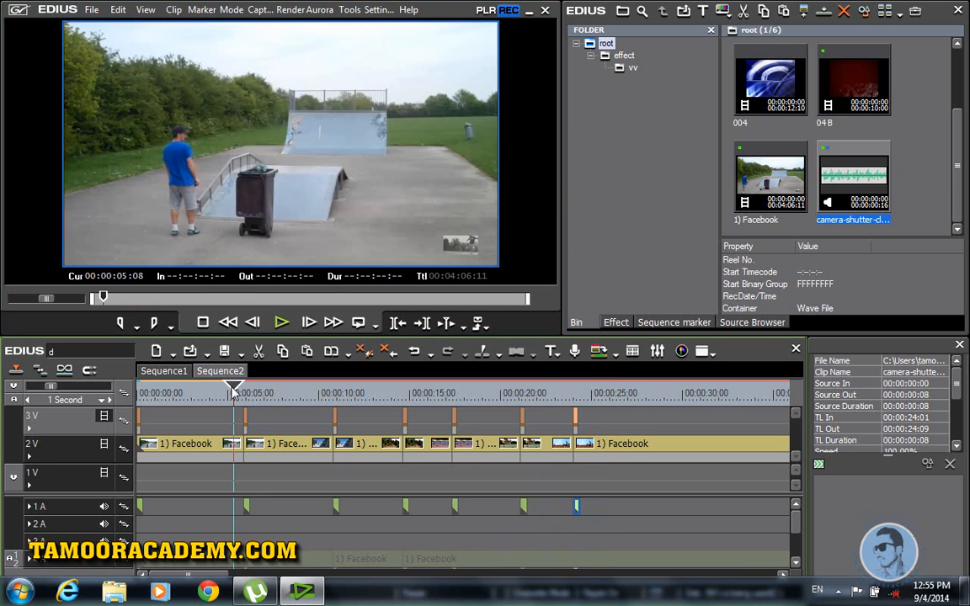
left_click_drag(234, 393, 242, 393)
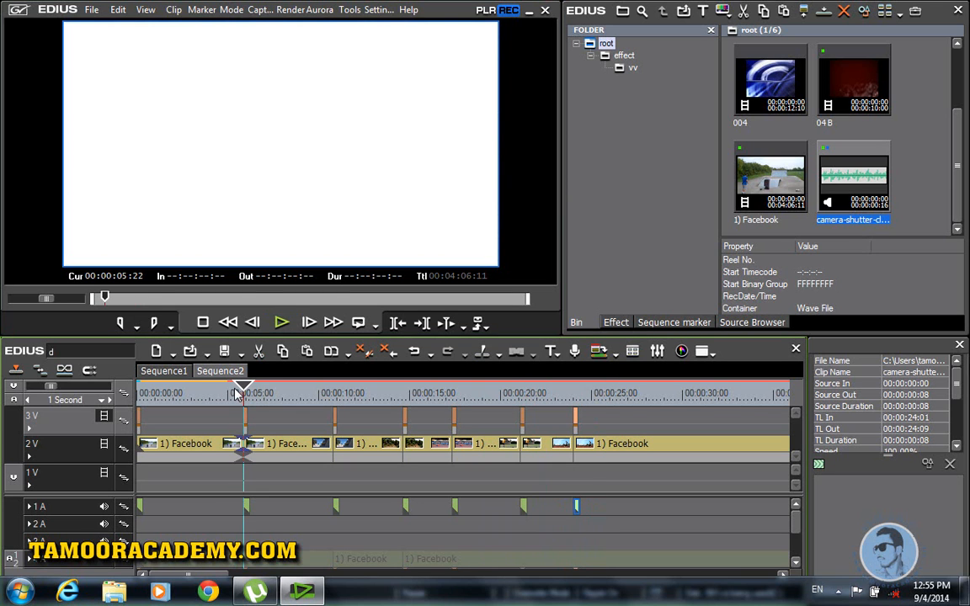
key("Left")
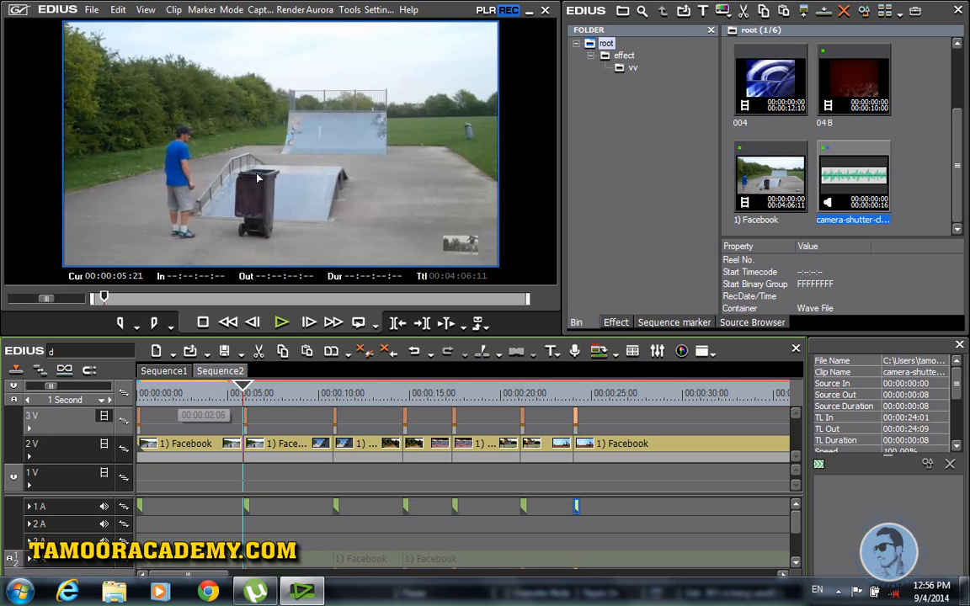
left_click(175, 11)
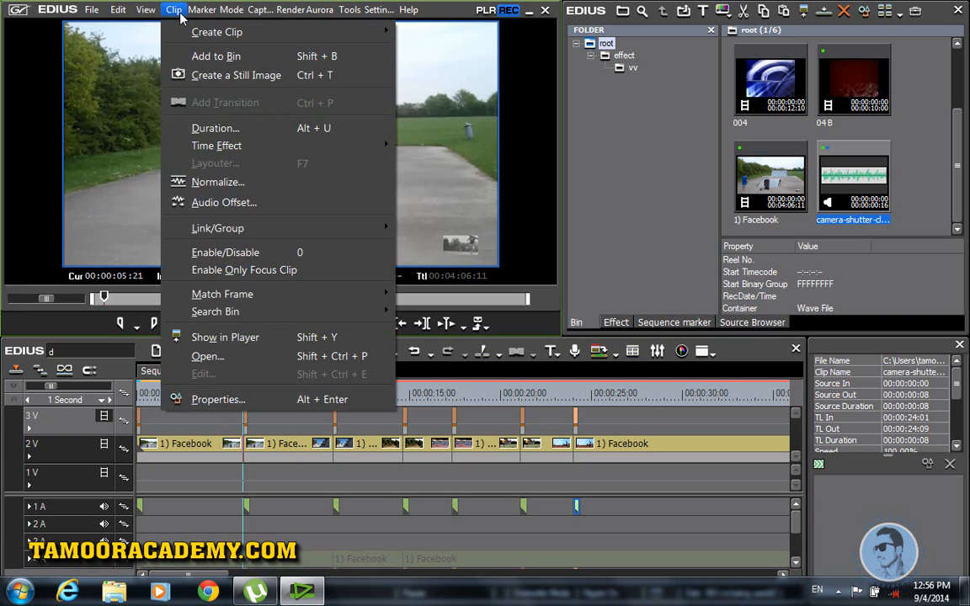
left_click(202, 75)
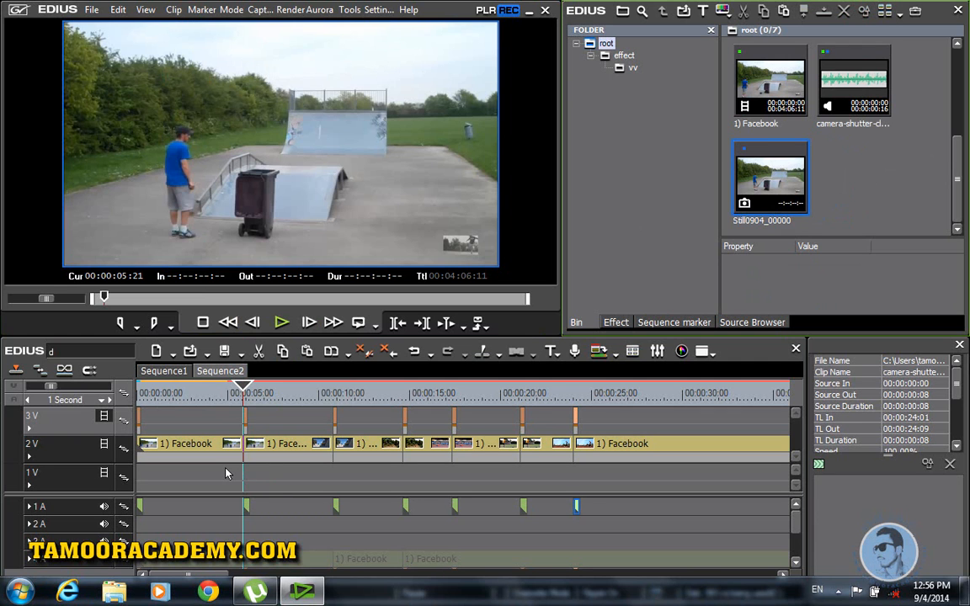
Trim the first Facebook clip on track 2 V and fit Still0904_00000 between it and the second clip, from 00:00:04:05 to 00:00:05:21.
left_click_drag(51, 389, 39, 389)
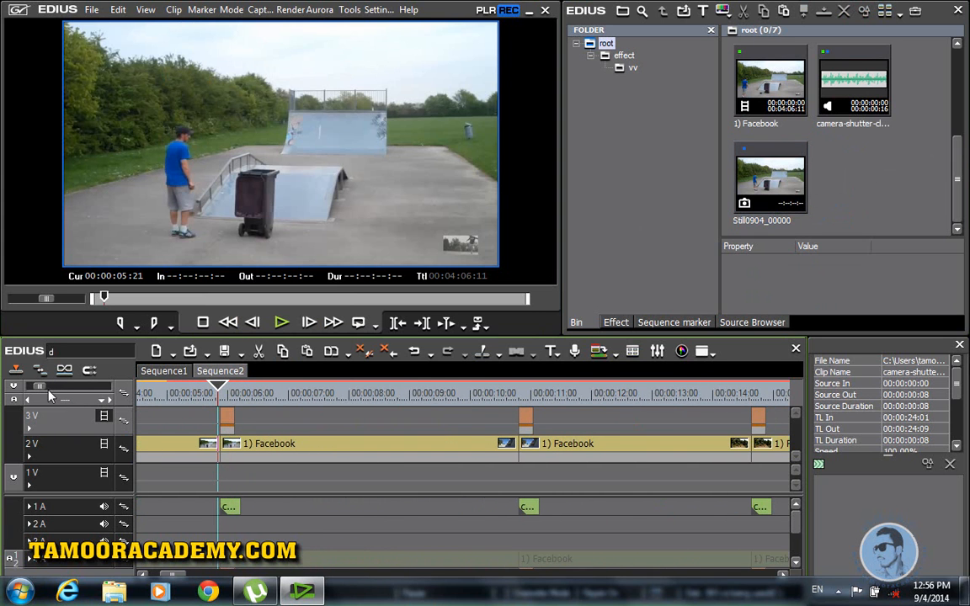
left_click(206, 446)
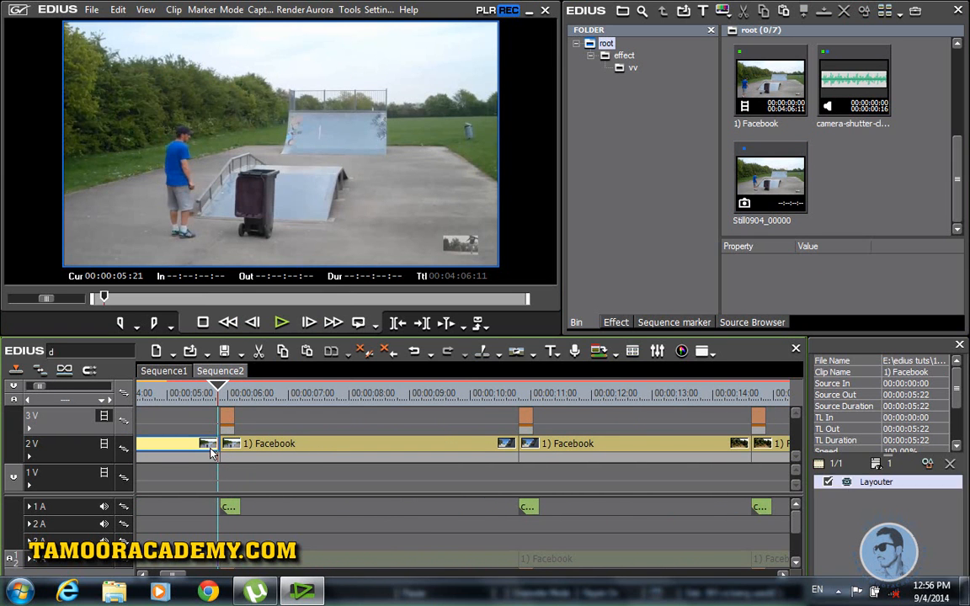
left_click_drag(211, 450, 341, 463)
left_click_drag(766, 189, 202, 492)
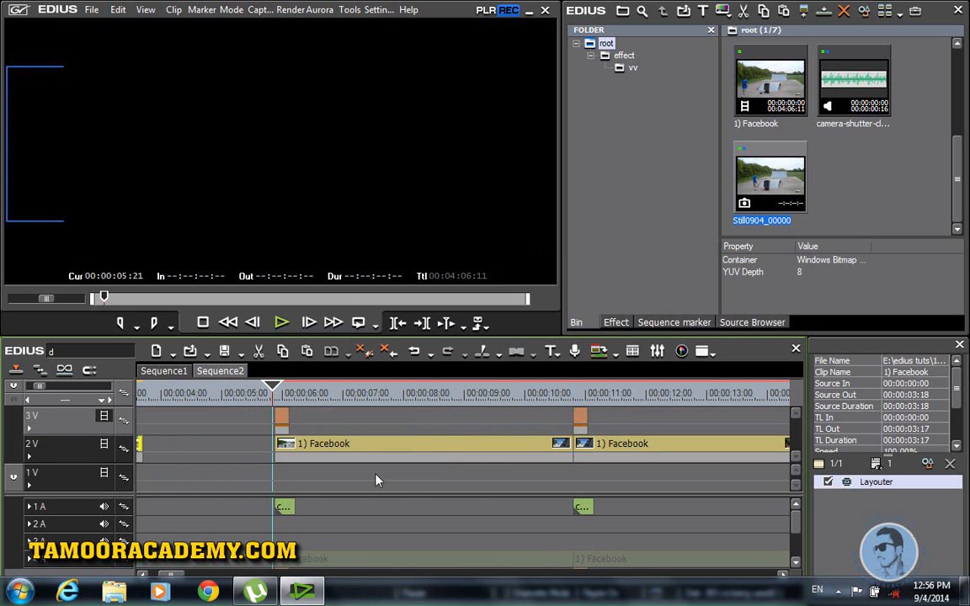
left_click_drag(488, 478, 228, 453)
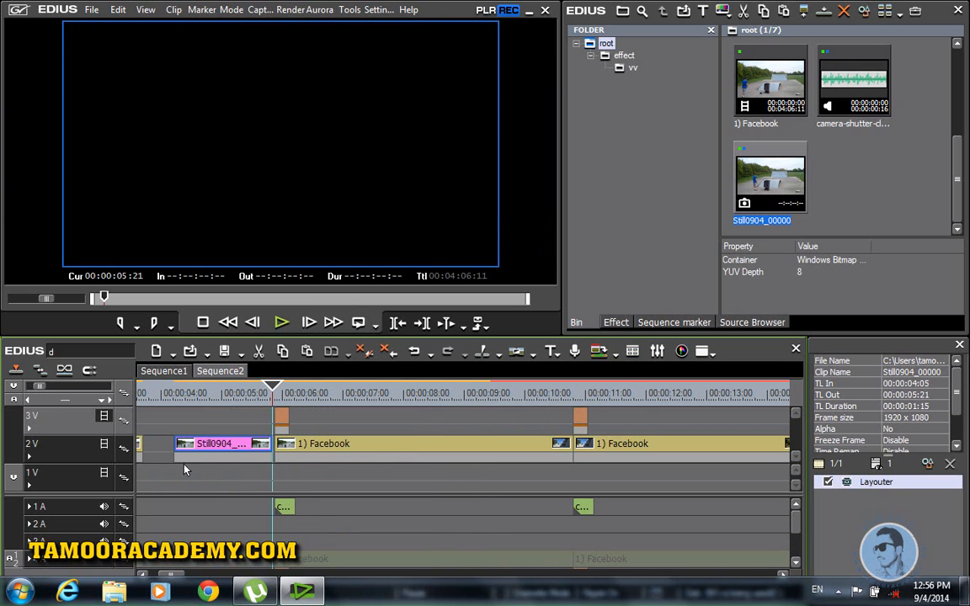
left_click_drag(174, 577, 165, 575)
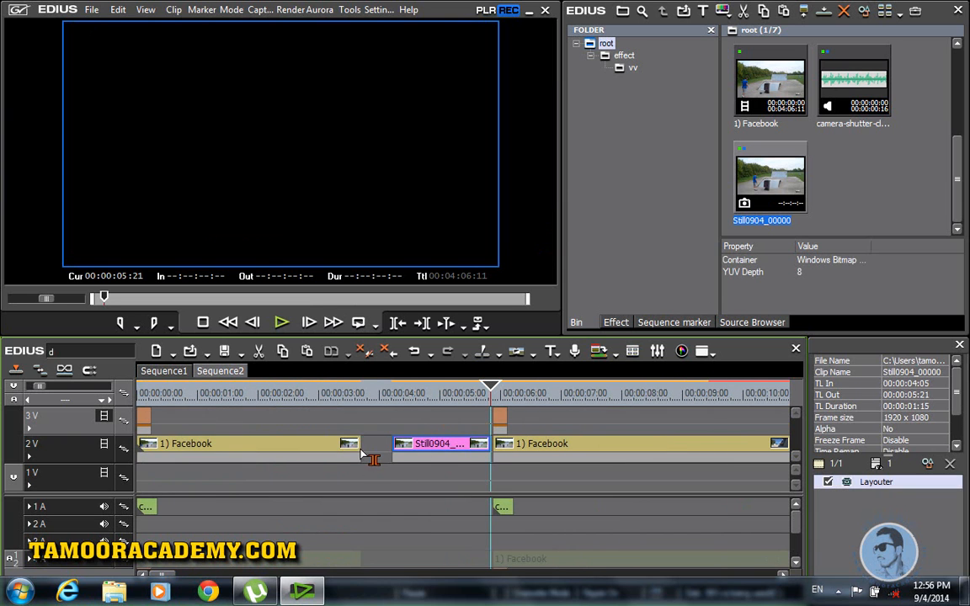
left_click_drag(362, 454, 387, 479)
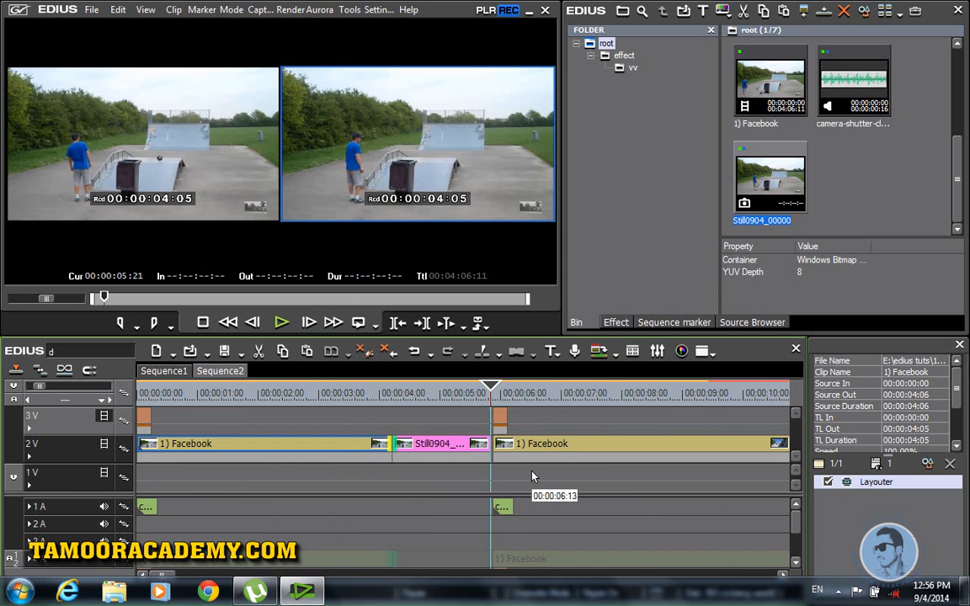
Paste the flash-and-shutter group at 00:00:04:05, where the still begins, and play across it to check the flash.
left_click_drag(491, 391, 397, 396)
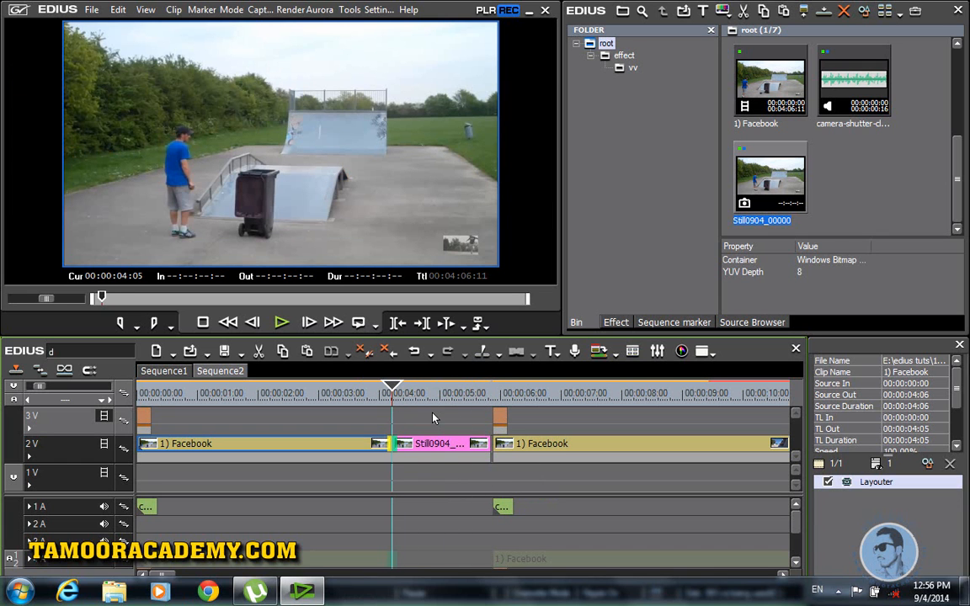
left_click_drag(433, 418, 332, 387)
left_click(282, 322)
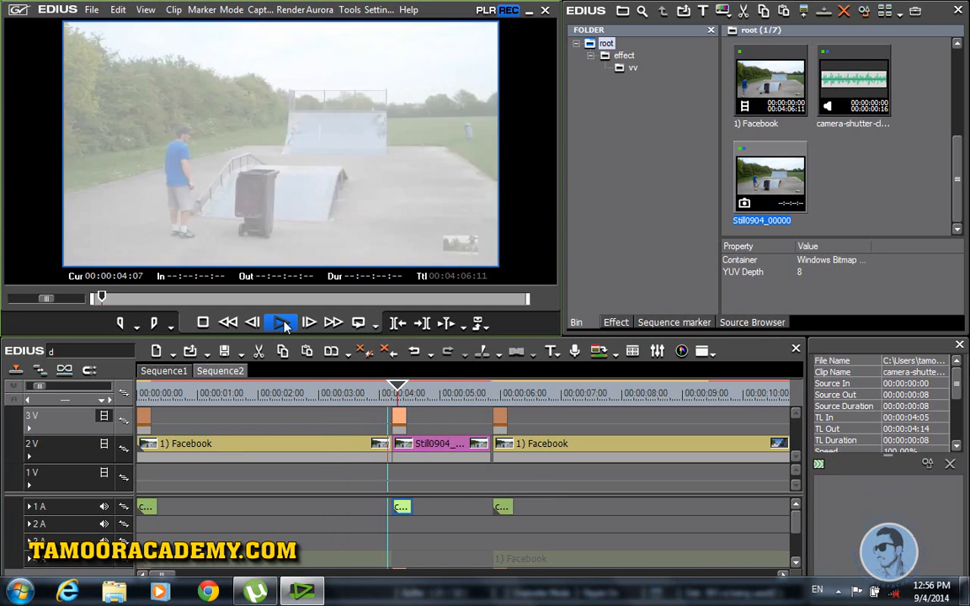
left_click(284, 321)
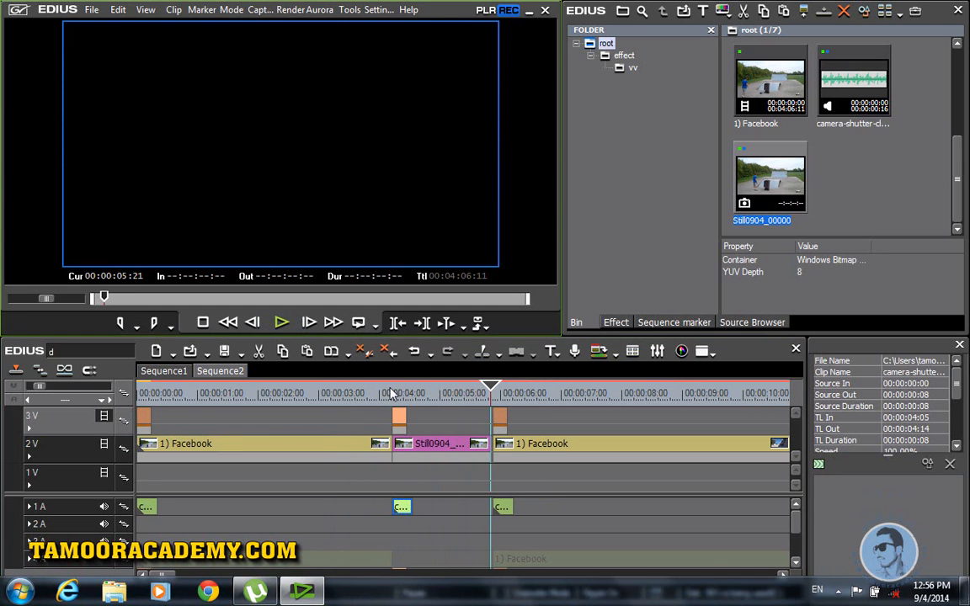
left_click(391, 393)
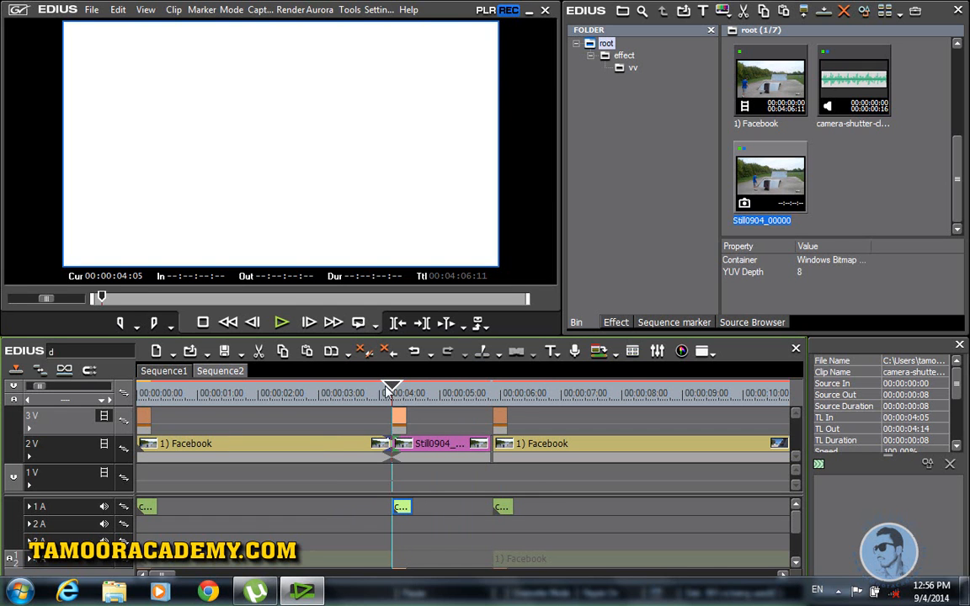
left_click(382, 393)
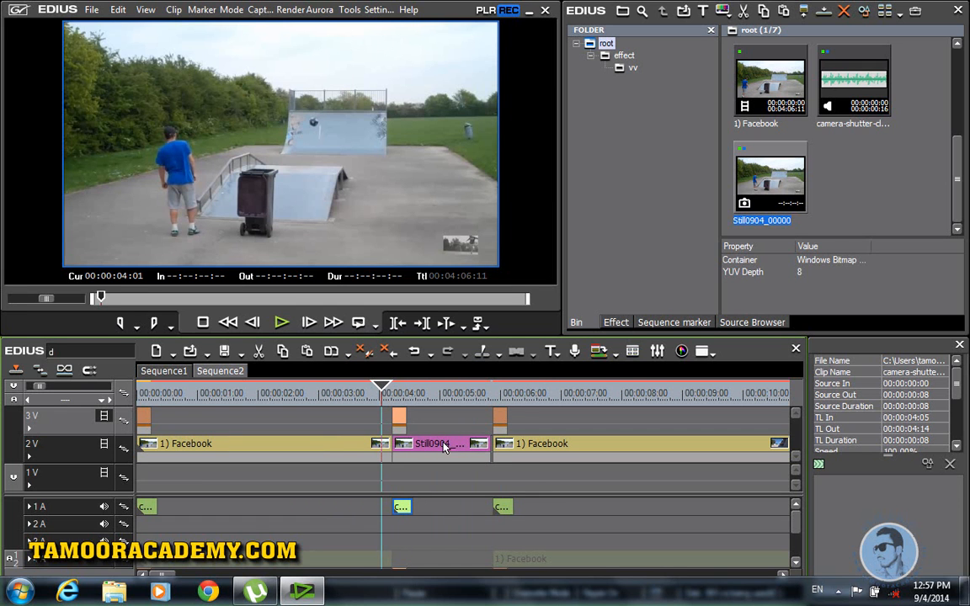
Extend the first Facebook clip's end to 00:00:05:21 and place the still directly after it, with the second Facebook clip following at 00:00:07:11.
left_click_drag(558, 452, 503, 476)
left_click_drag(450, 453, 586, 455)
left_click_drag(392, 454, 511, 462)
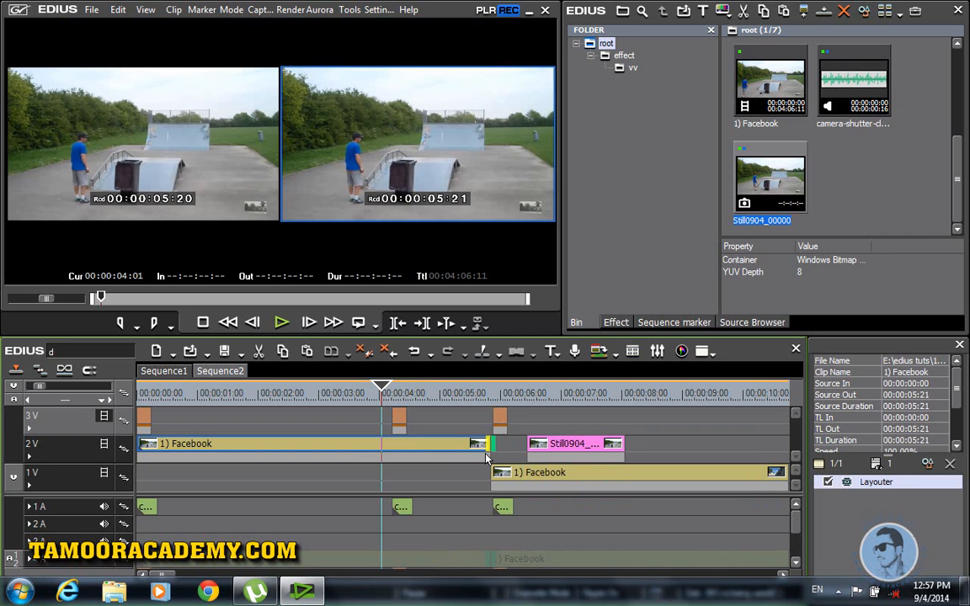
left_click_drag(573, 453, 539, 452)
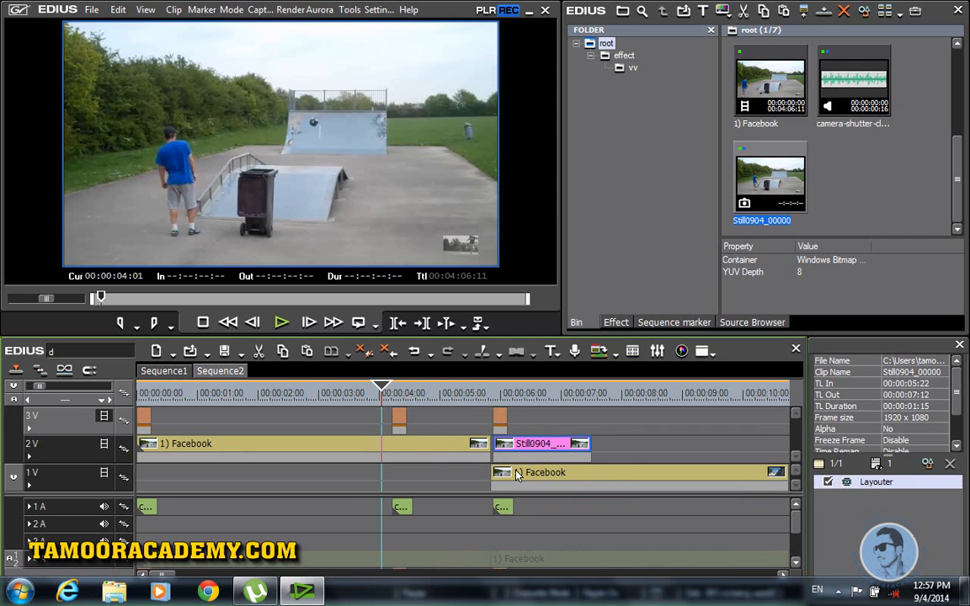
left_click_drag(533, 486, 631, 457)
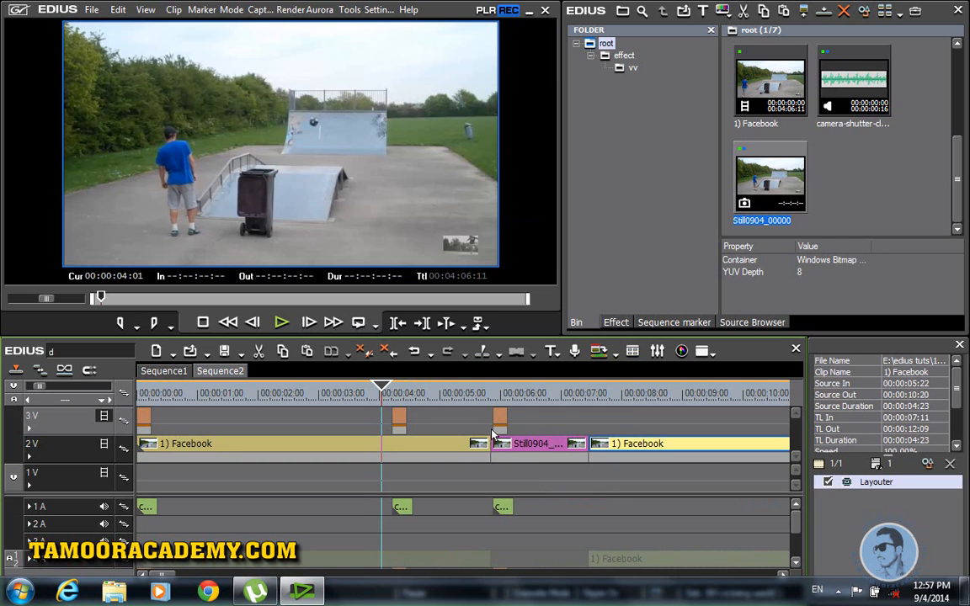
Move the flash-and-shutter group at 00:00:05:22 to the second Facebook clip's start at 00:00:07:11, and the 00:00:04:05 group to the still's start at 00:00:05:21.
left_click_drag(500, 423, 596, 421)
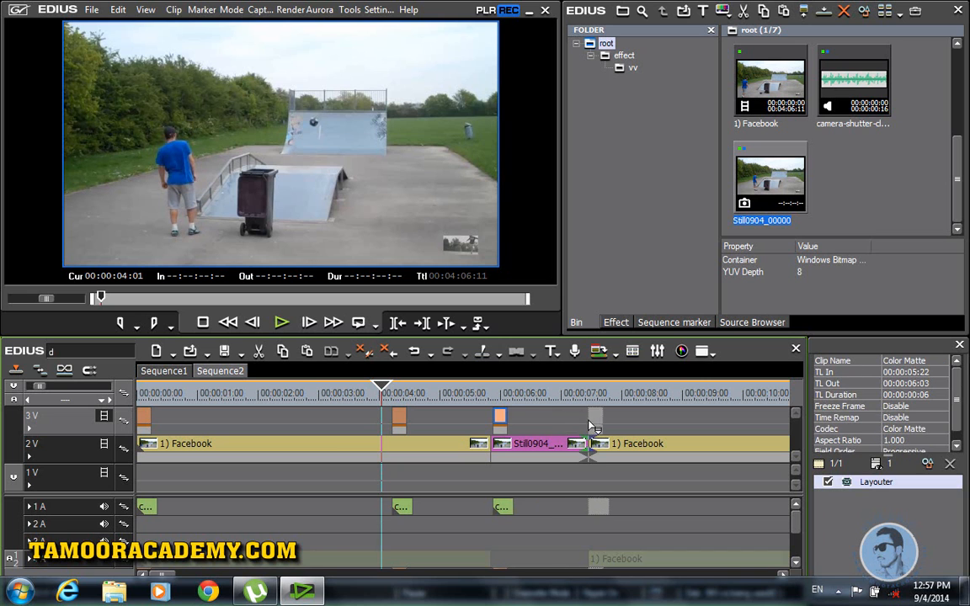
left_click(398, 416)
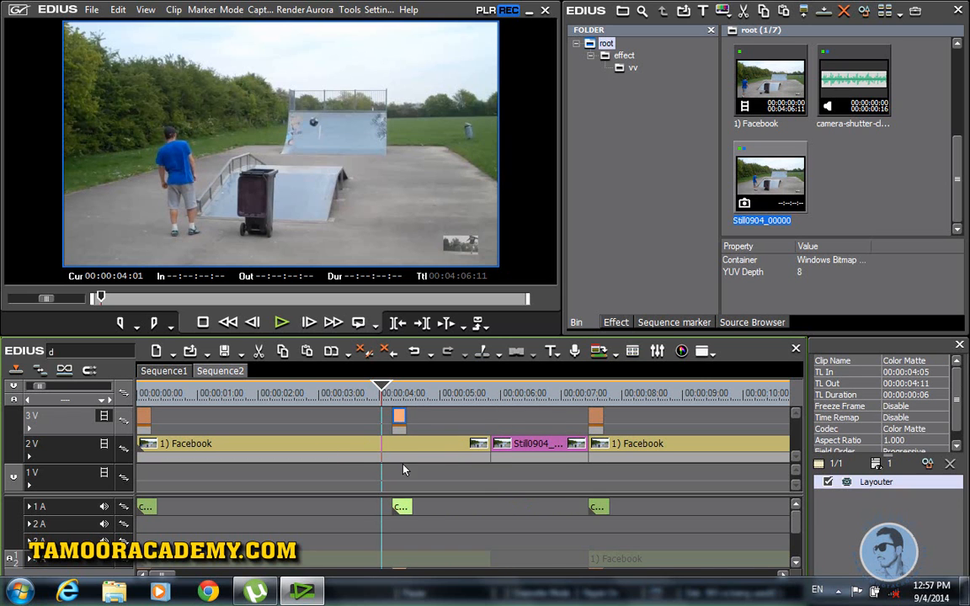
key("ctrl+z")
Play across the still and the following cut, including a run from the start of the sequence, to check the flash timing.
left_click_drag(384, 396, 472, 406)
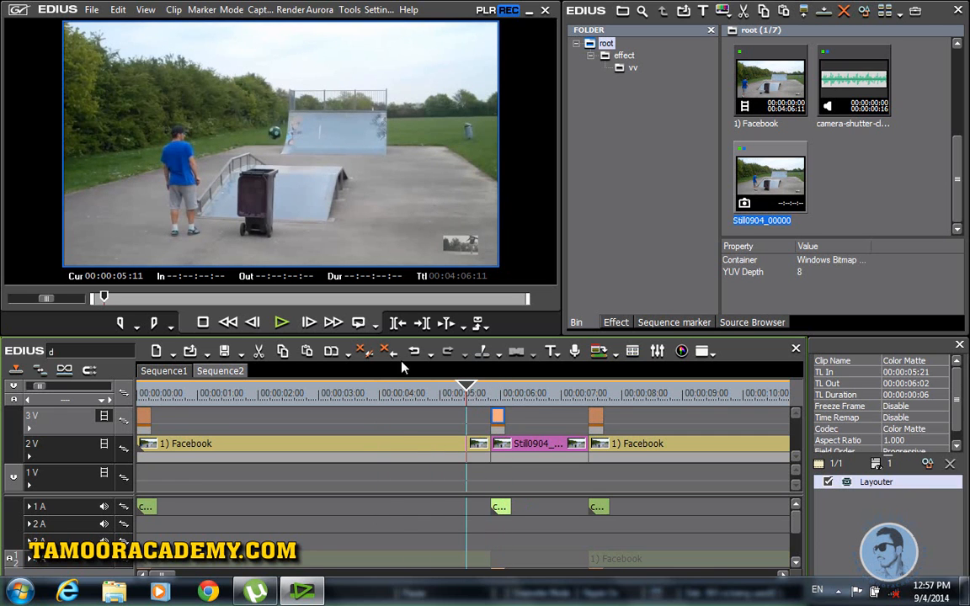
left_click(282, 322)
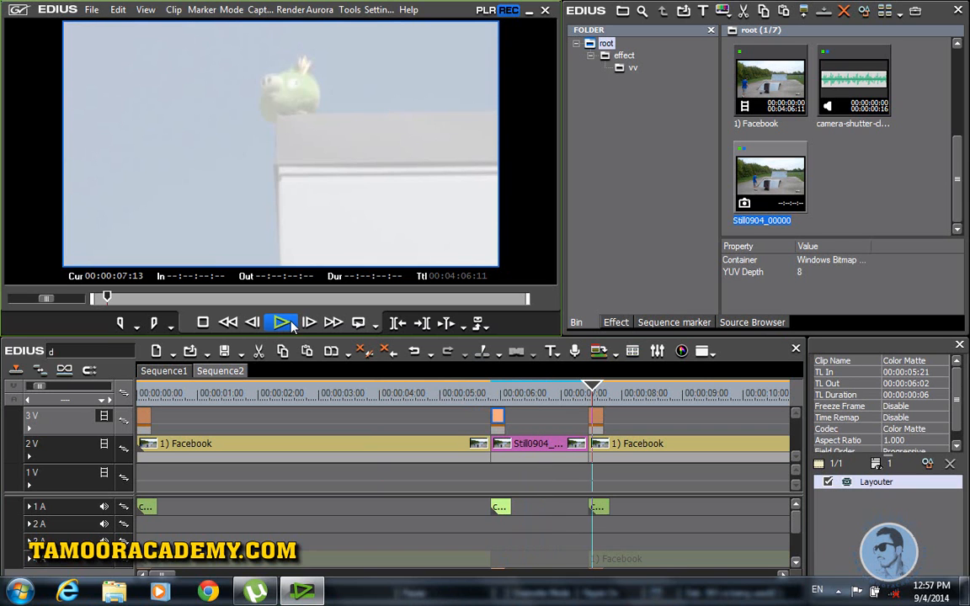
left_click(461, 409)
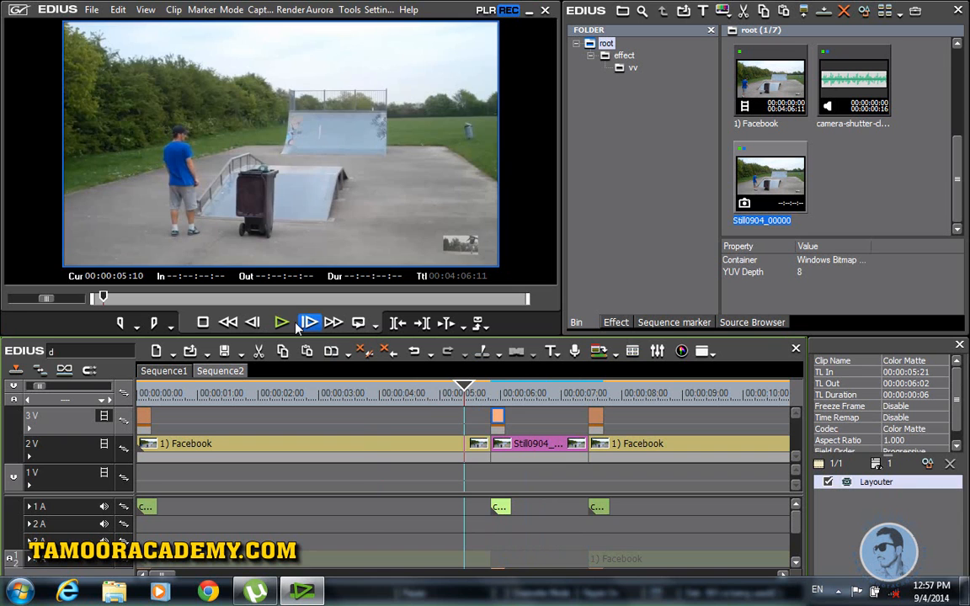
left_click(294, 325)
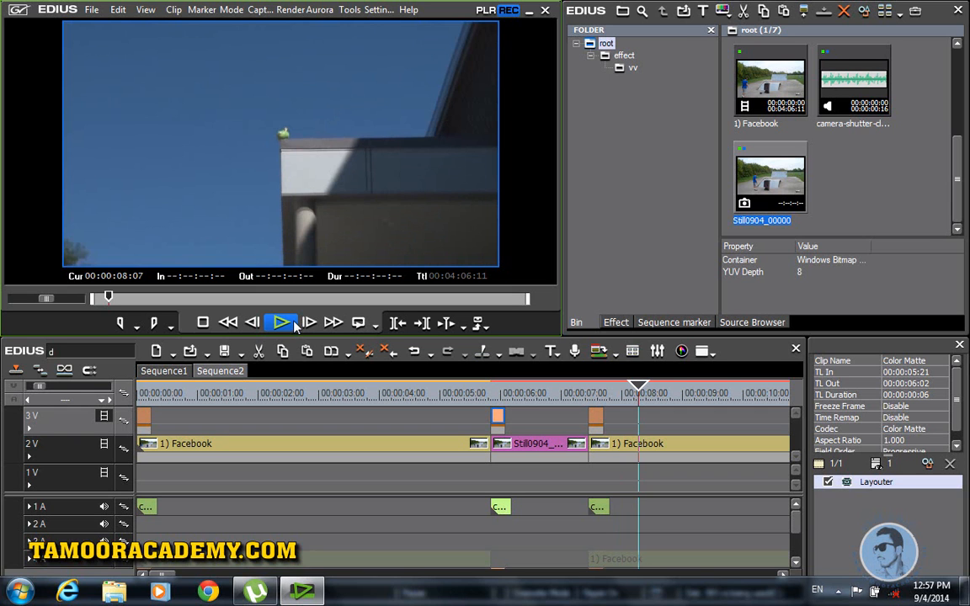
scroll(247, 413, "down", 4)
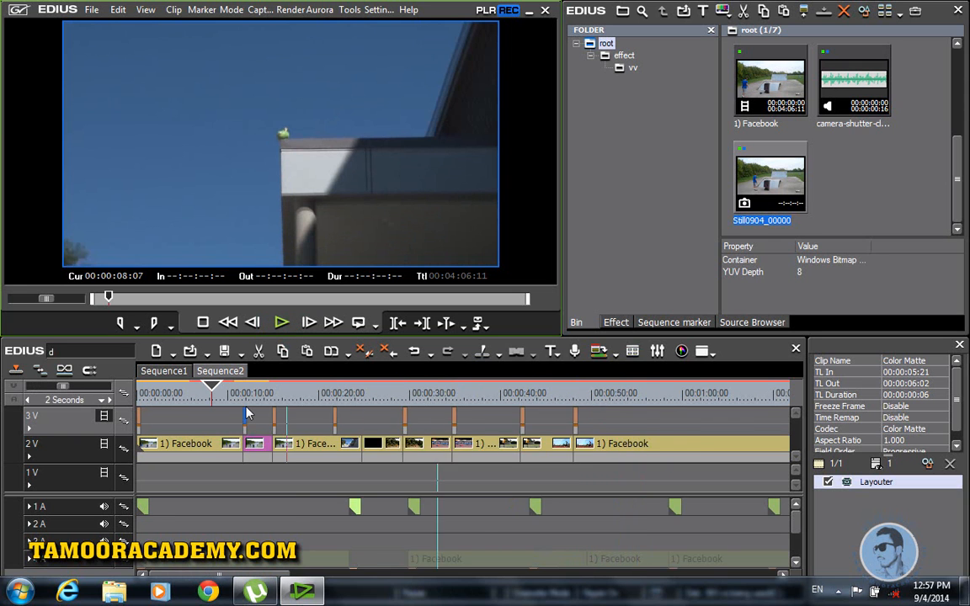
left_click_drag(215, 393, 181, 394)
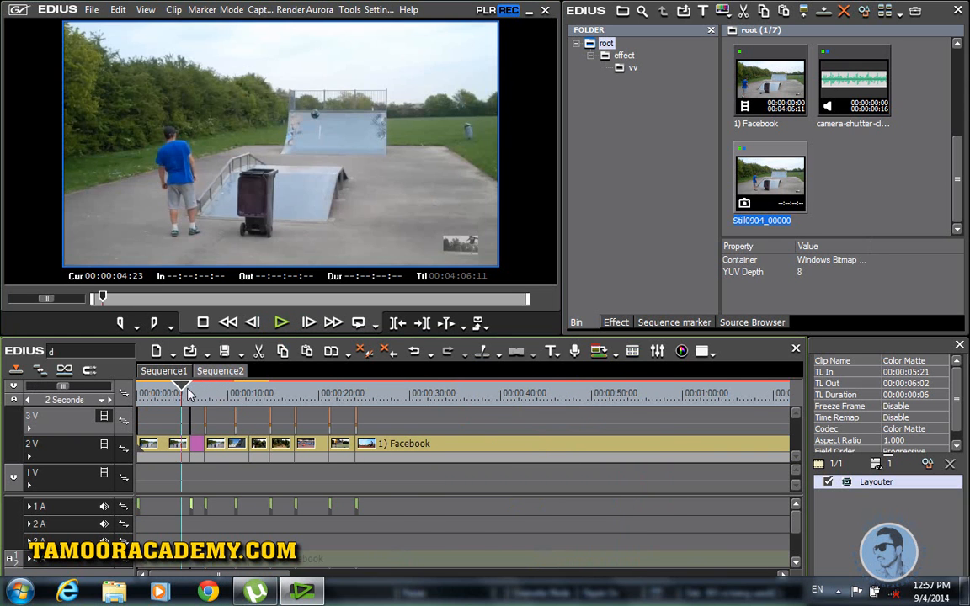
left_click(142, 395)
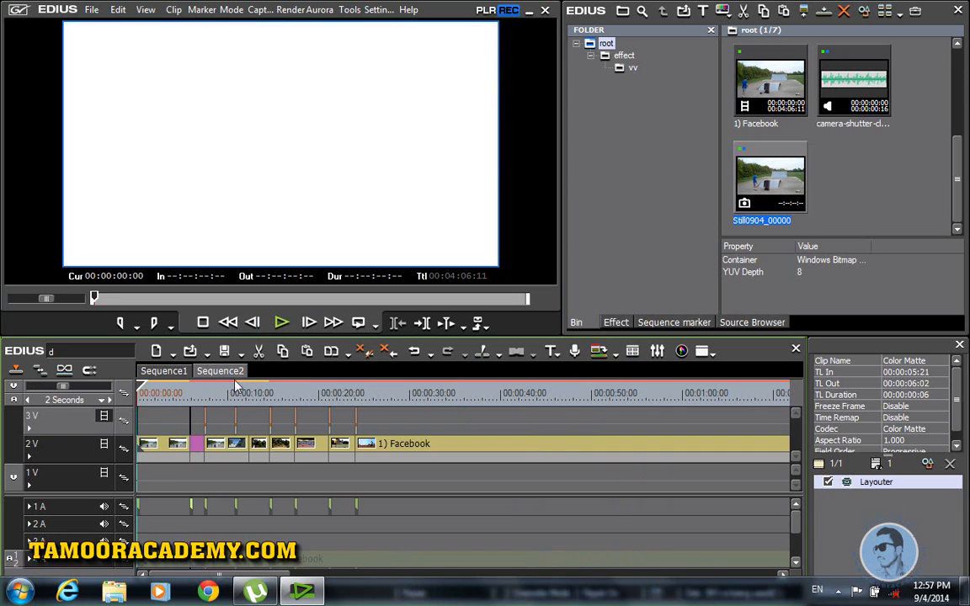
left_click(285, 328)
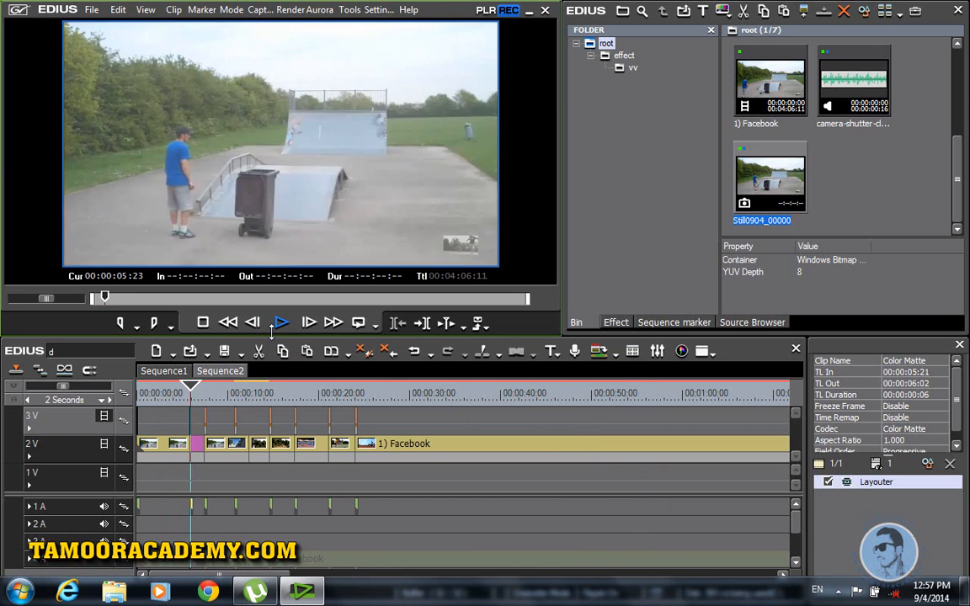
left_click(283, 325)
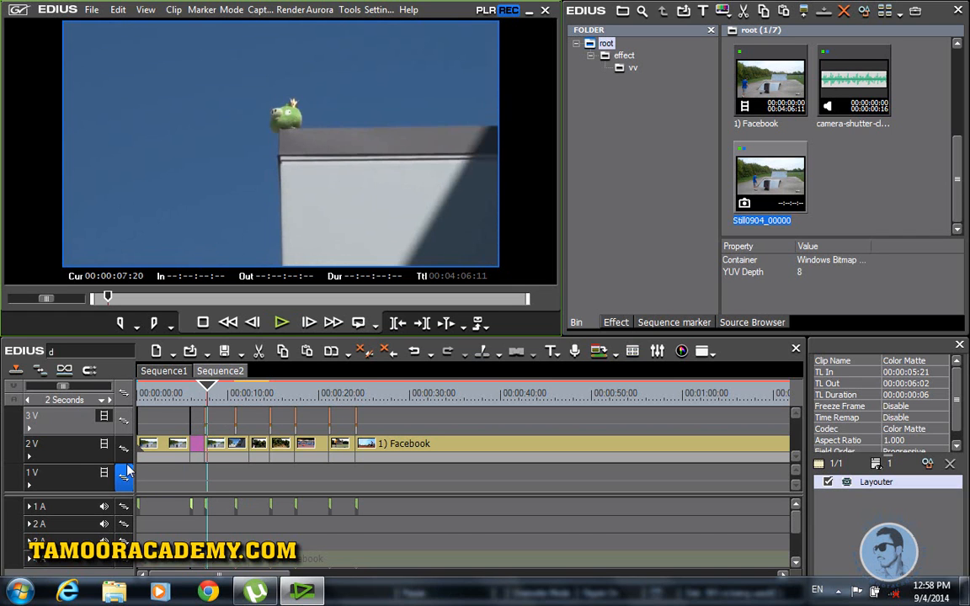
Lengthen the flash-and-shutter group at the still's start to 10 frames, ending at 00:00:06:06, and play across it.
scroll(199, 511, "down", 1)
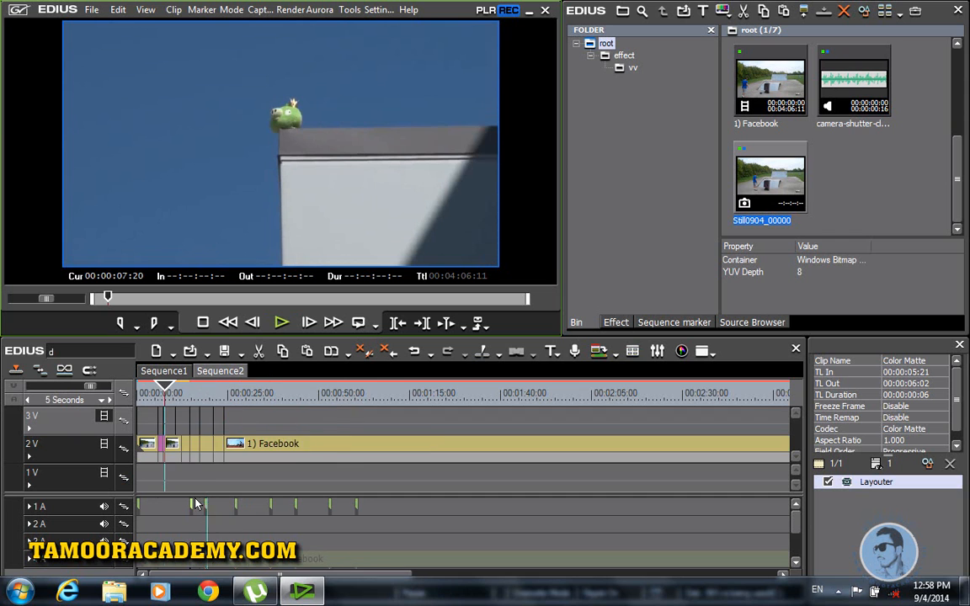
scroll(175, 475, "up", 4)
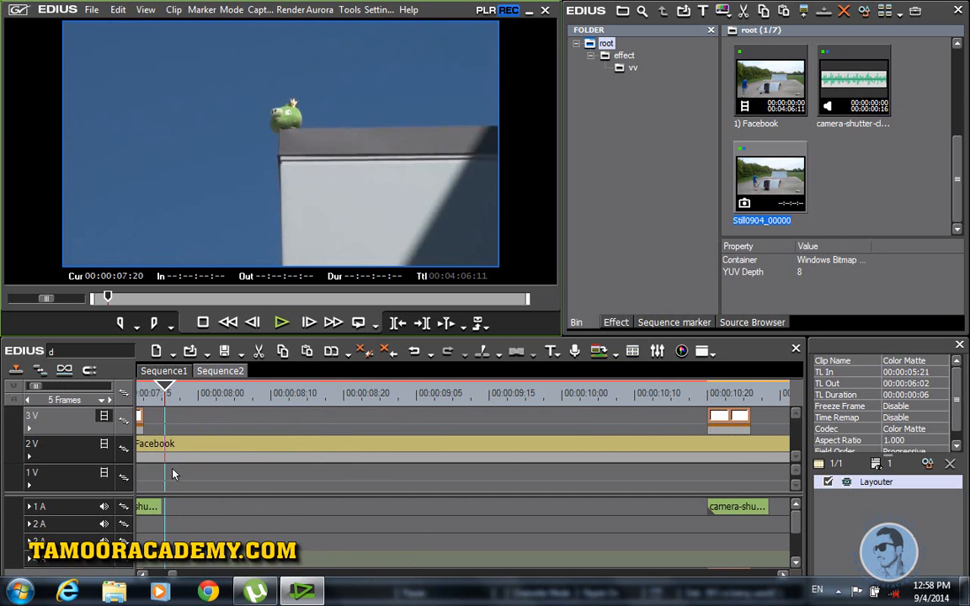
left_click(165, 575)
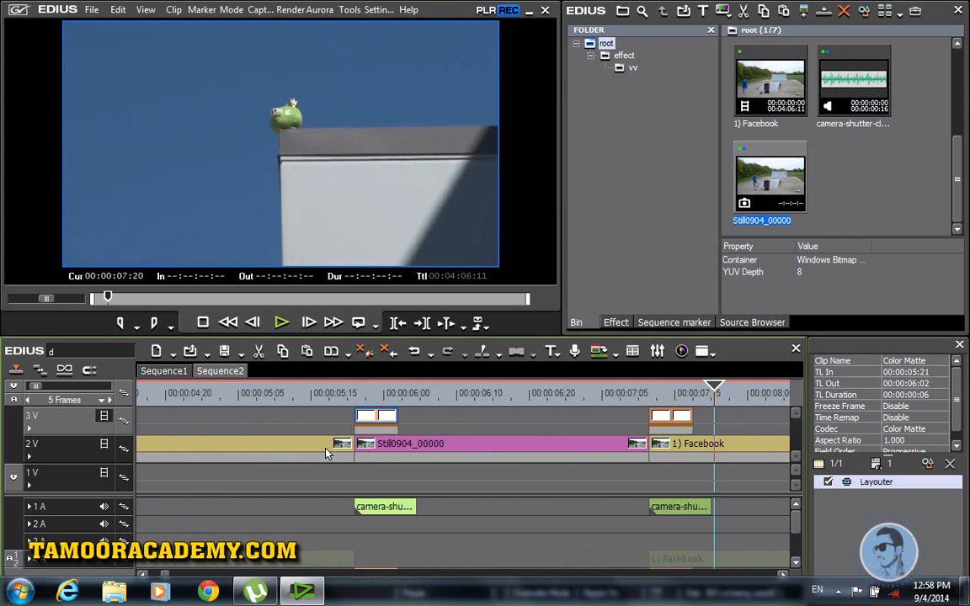
left_click_drag(395, 420, 432, 421)
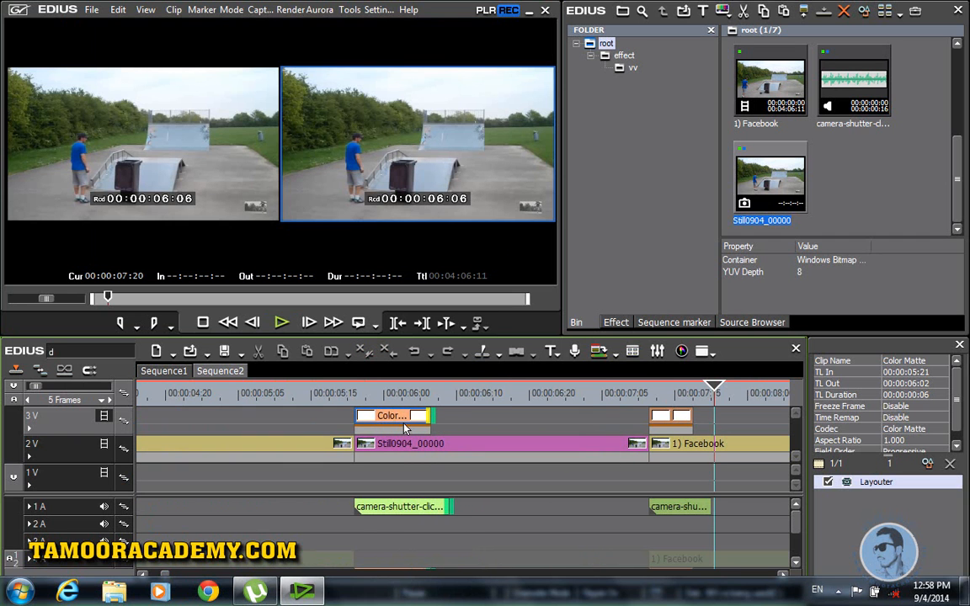
left_click(348, 393)
left_click(282, 322)
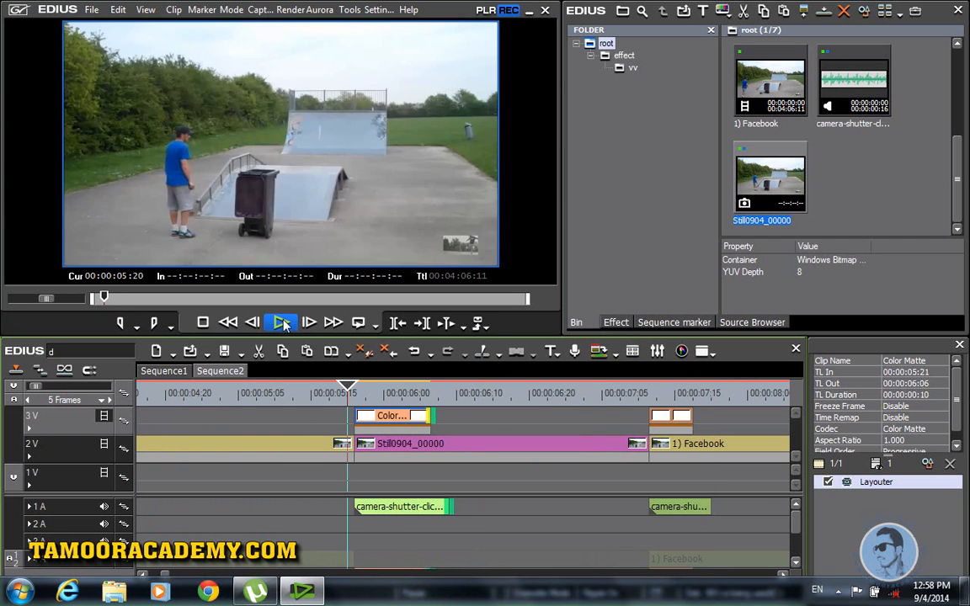
left_click(282, 322)
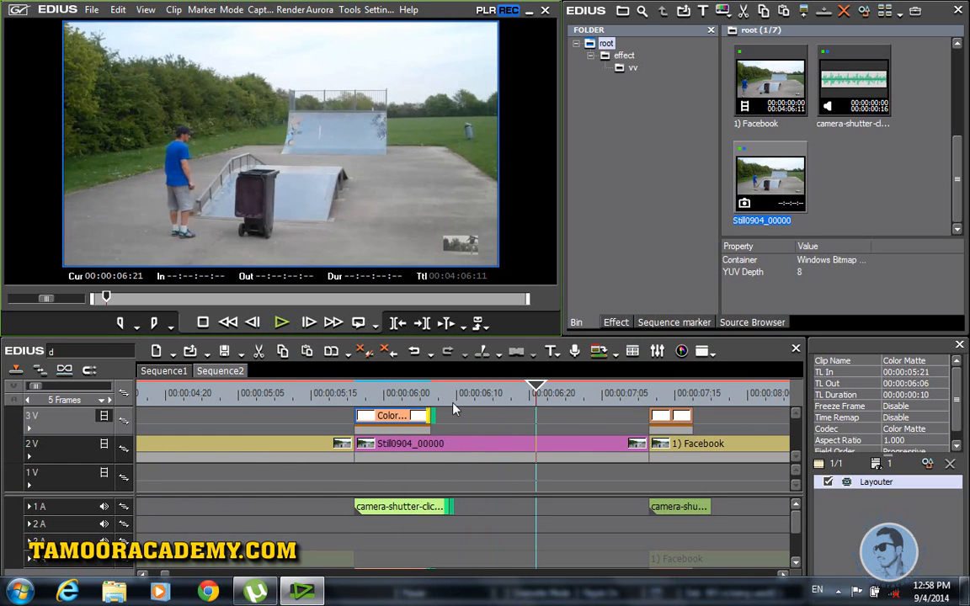
Extend the flash-and-shutter group over the still to 13 frames, ending at 00:00:06:09, and play from before the still into the second clip.
left_click_drag(430, 418, 461, 432)
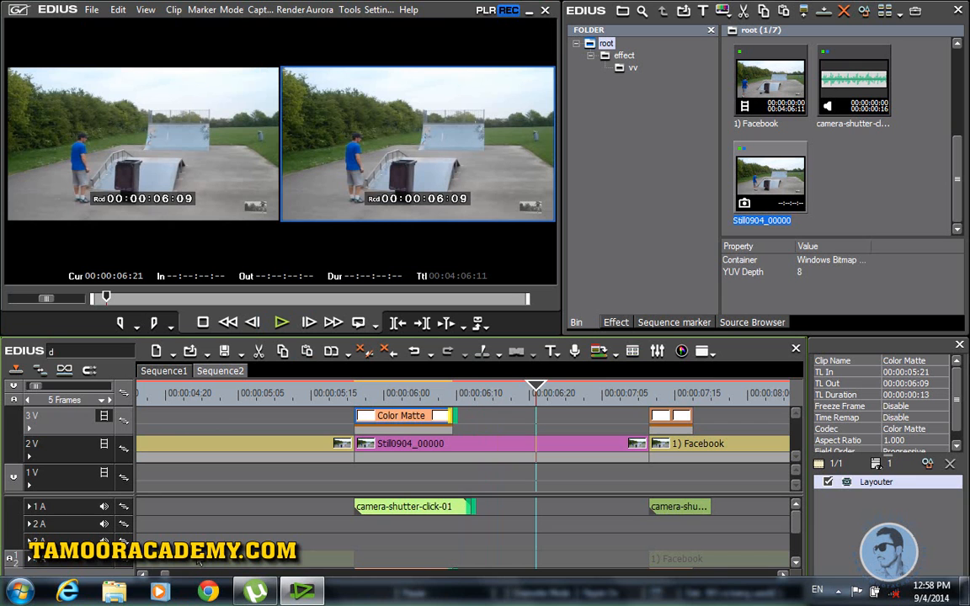
scroll(185, 527, "down", 2)
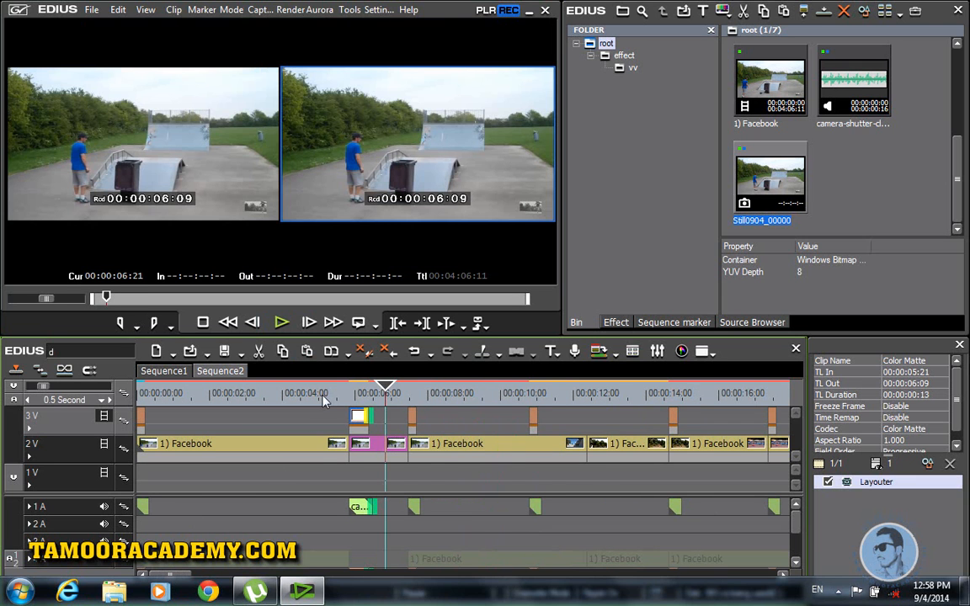
left_click(324, 416)
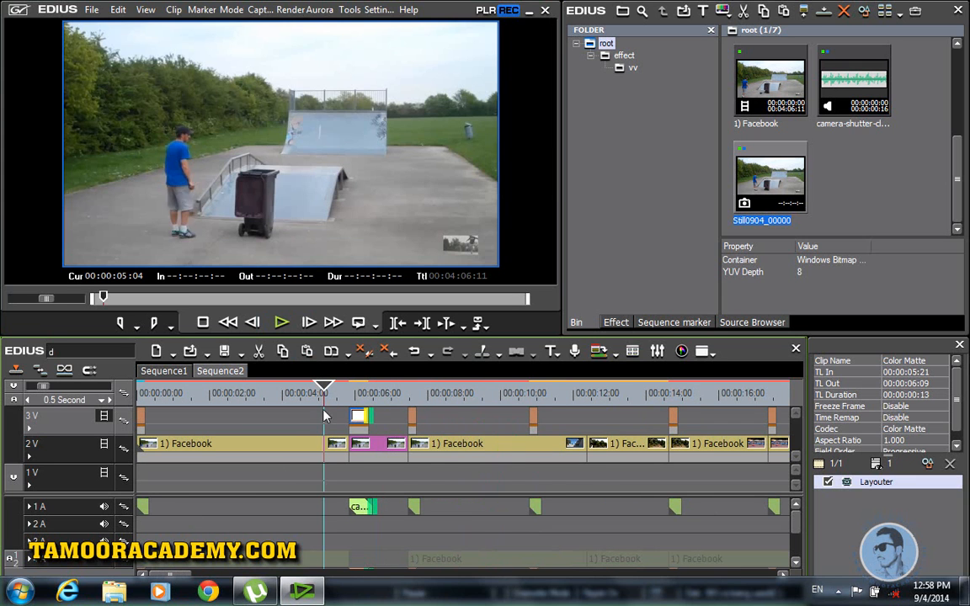
left_click(274, 328)
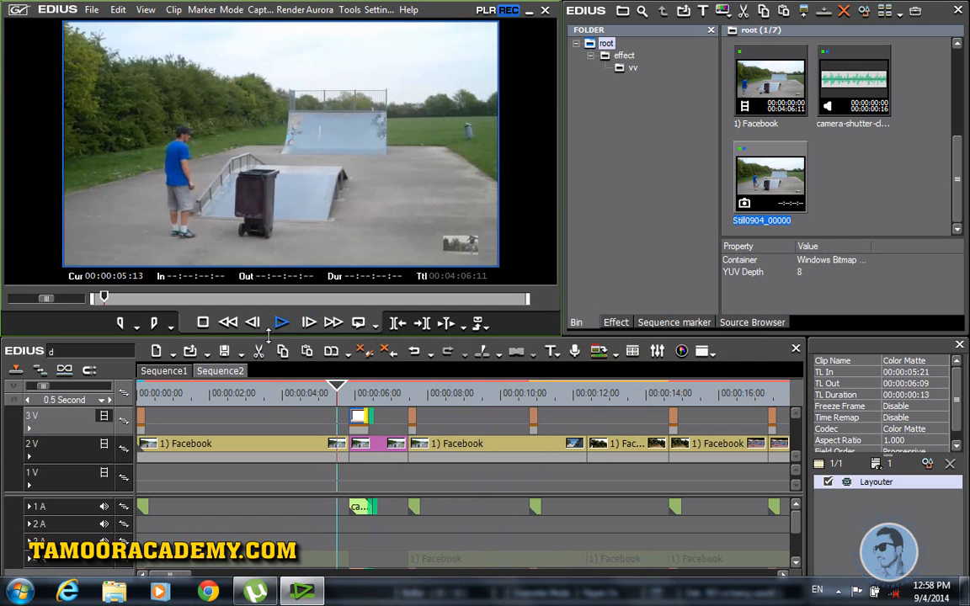
left_click(411, 412)
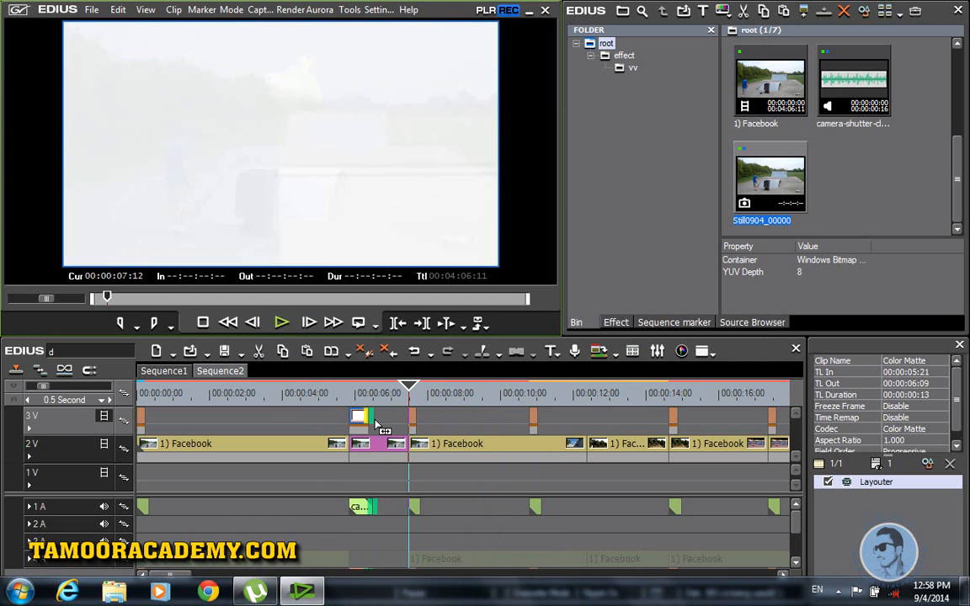
left_click(284, 330)
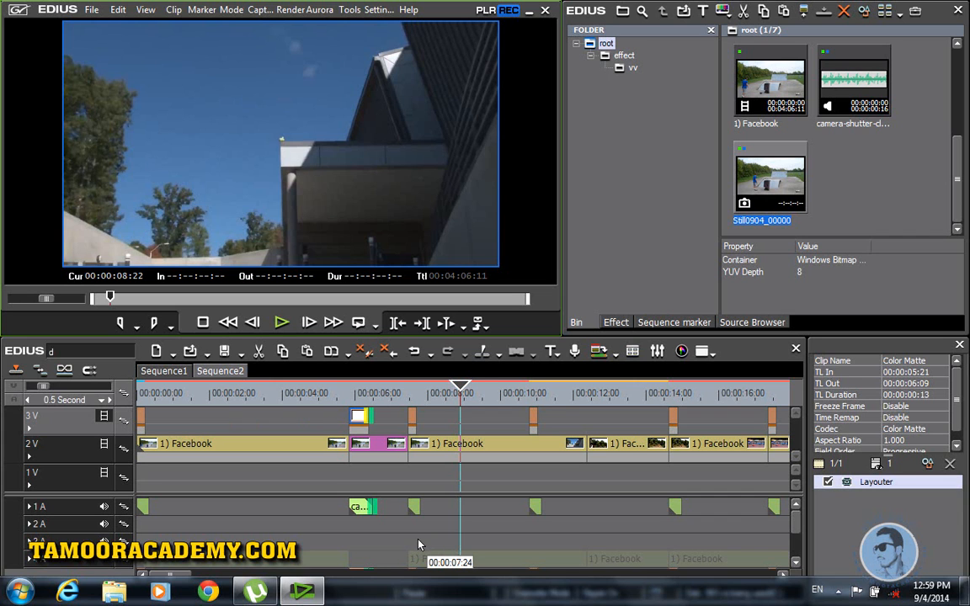
Play up to the still and apply the 3D Picture In Picture keyer to it on track 2 V.
left_click_drag(343, 393, 329, 393)
left_click(281, 323)
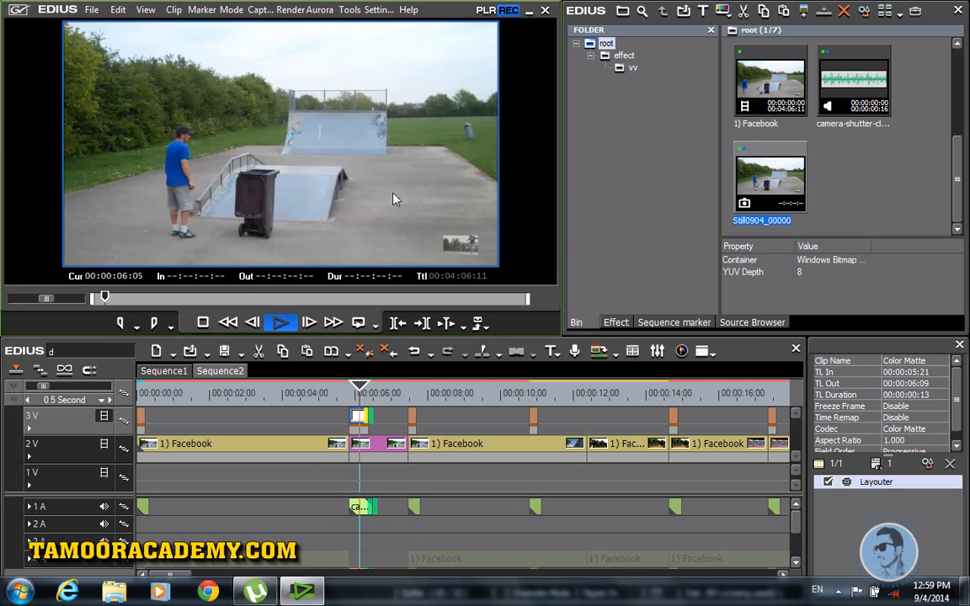
left_click(613, 323)
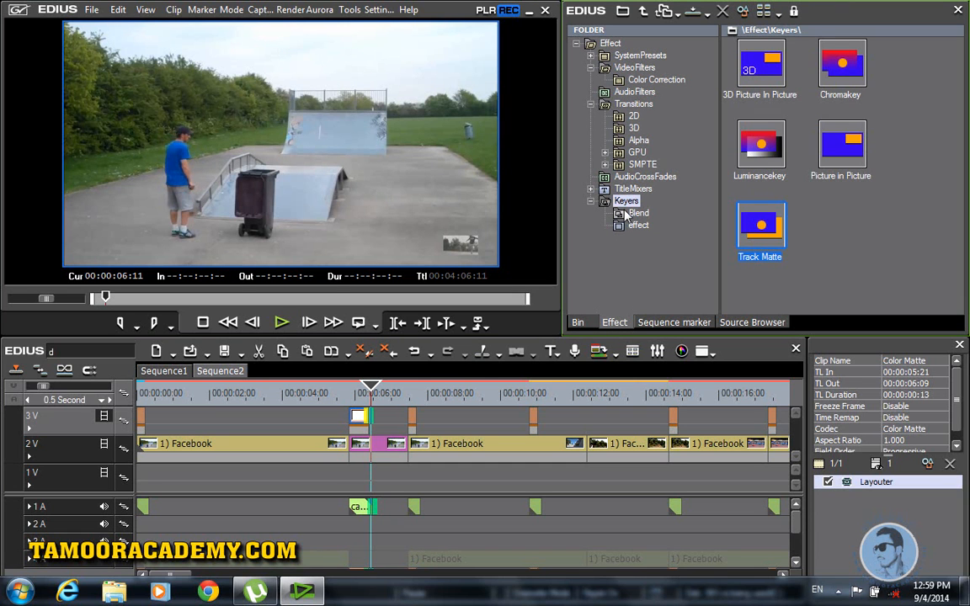
left_click_drag(774, 82, 370, 459)
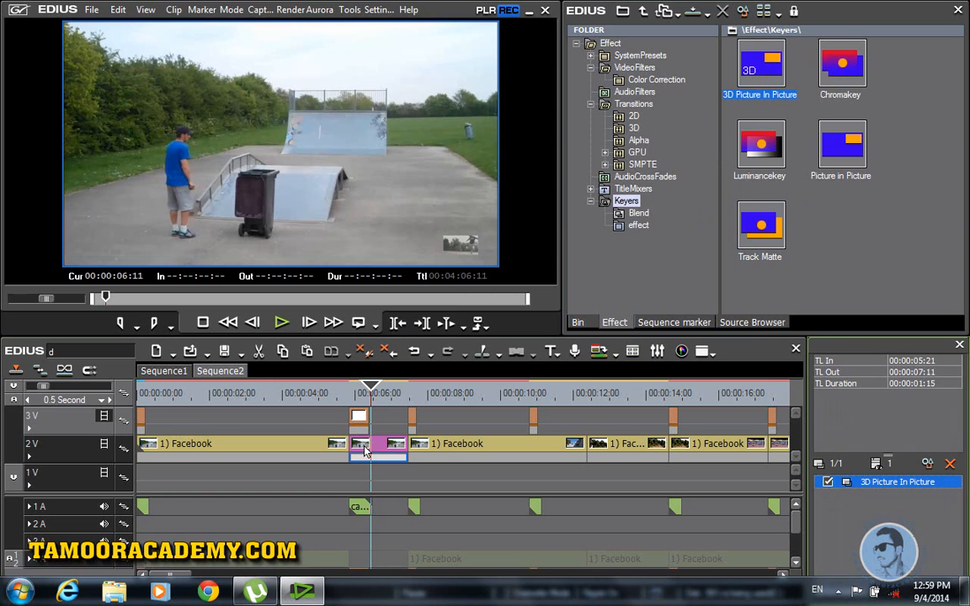
Place background clip 03 from the root bin on track 1 V beneath the still, starting at 00:00:05:13.
left_click(588, 324)
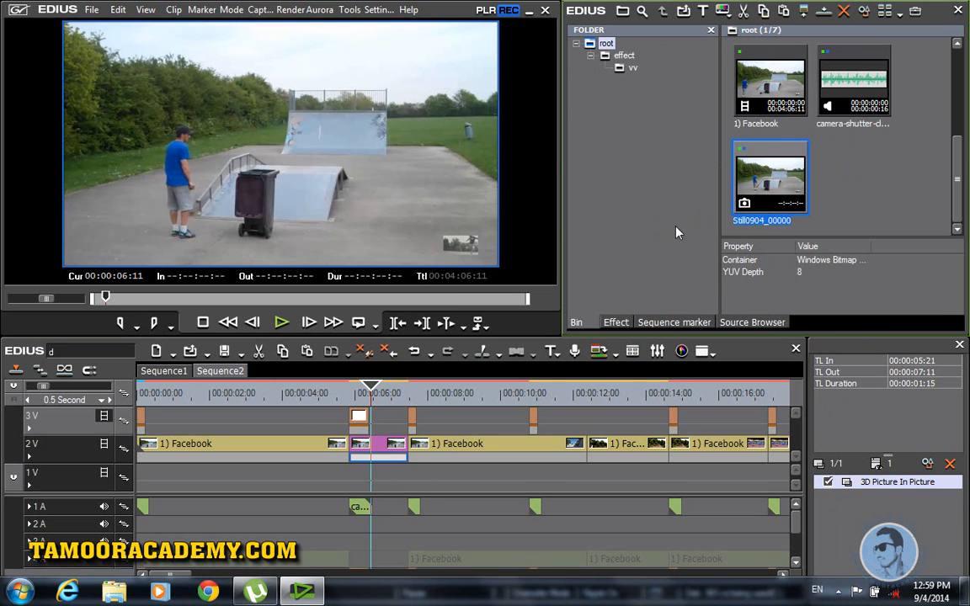
left_click(623, 56)
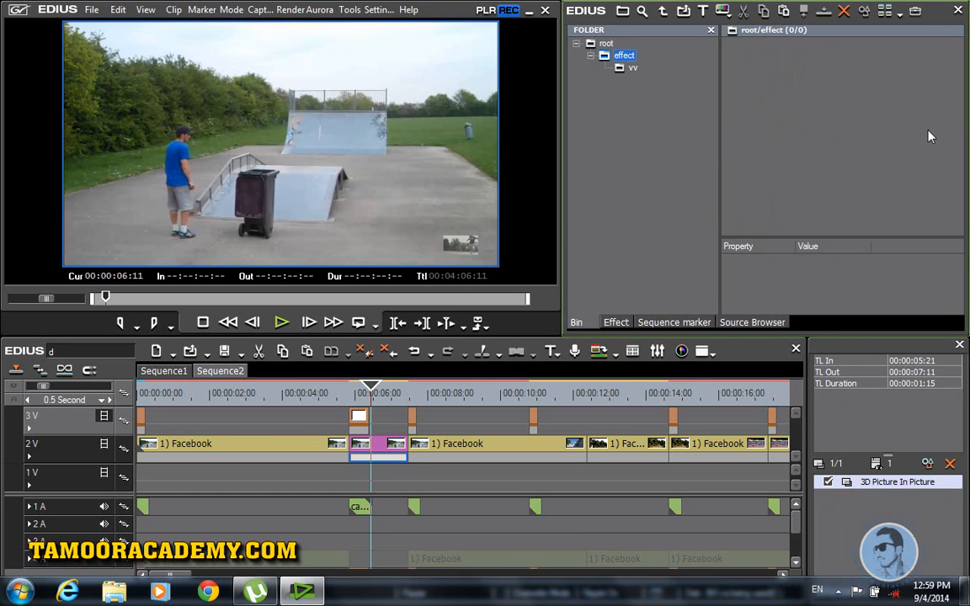
left_click(627, 68)
left_click(604, 44)
mouse_move(957, 117)
left_mouse_down()
mouse_move(952, 140)
mouse_move(952, 103)
left_mouse_up()
left_click_drag(855, 88, 340, 473)
Move clip 03 on track 1 V to start with the still at 00:00:05:21, and play across it to check the background.
left_click(352, 393)
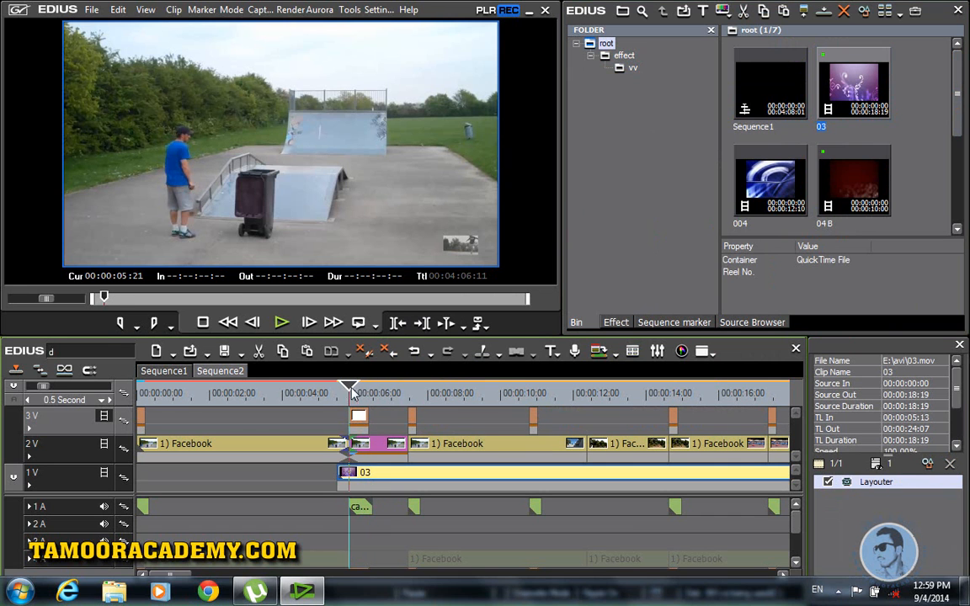
left_click(281, 323)
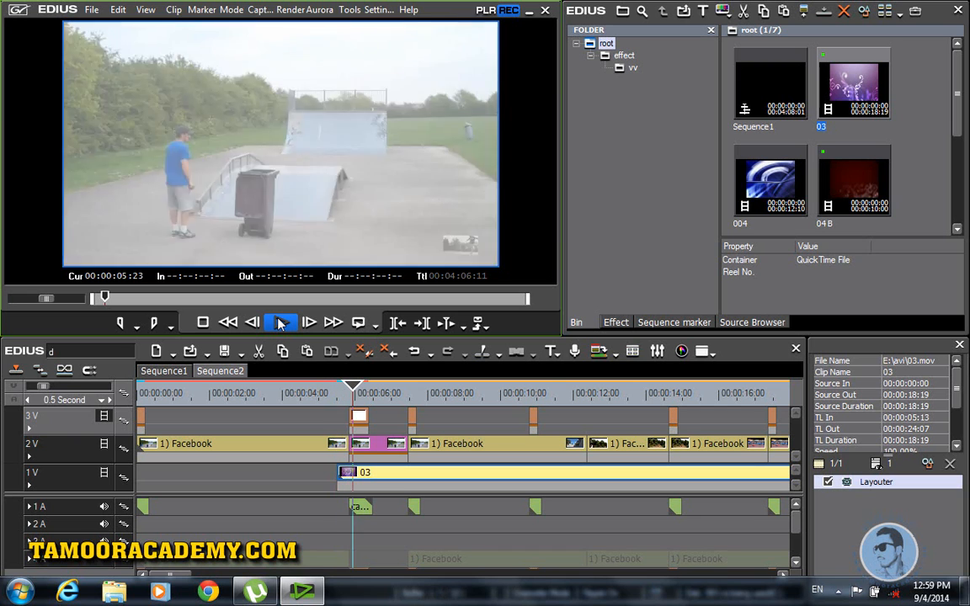
key("space")
left_click_drag(360, 473, 379, 477)
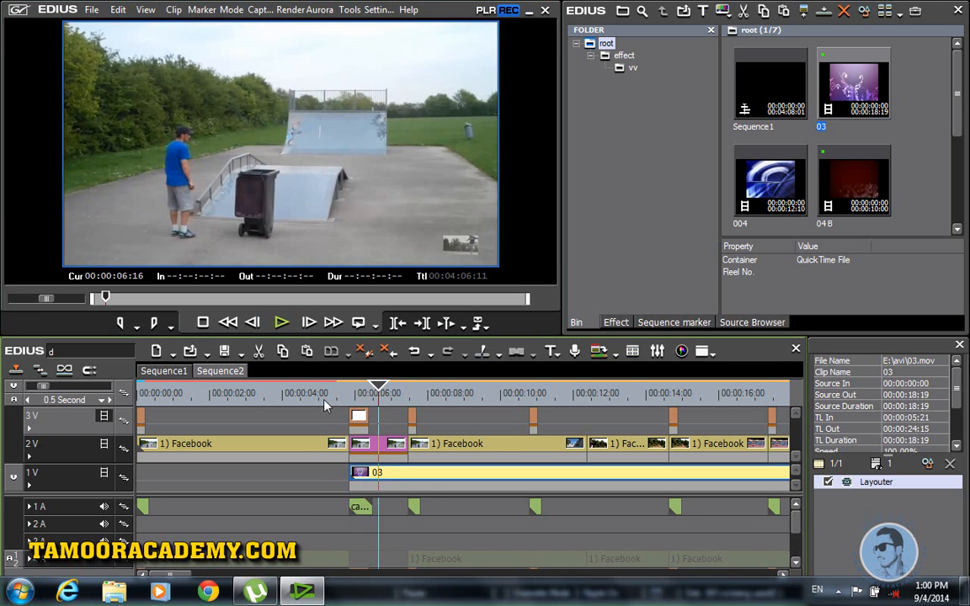
left_click_drag(377, 389, 339, 391)
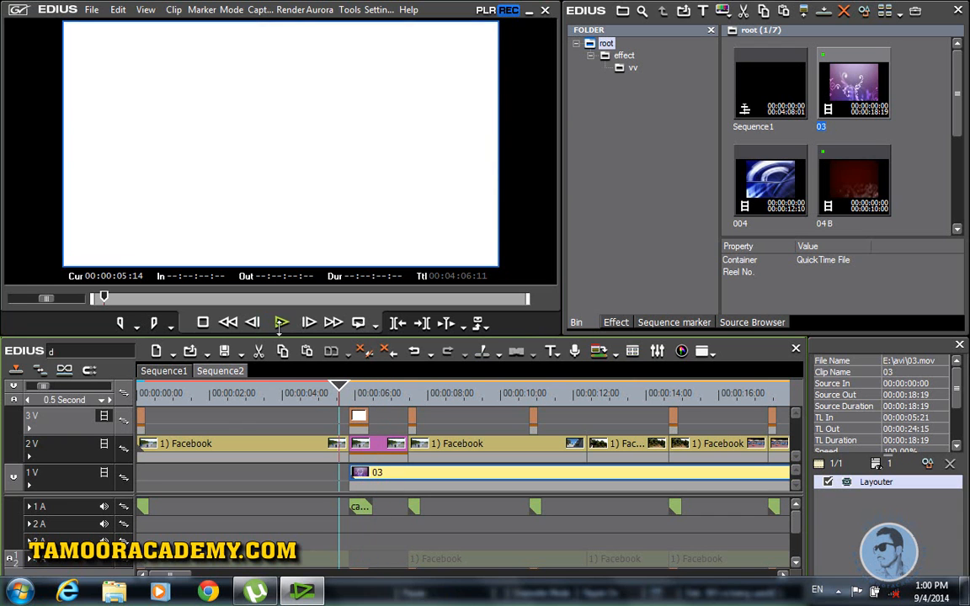
left_click(280, 325)
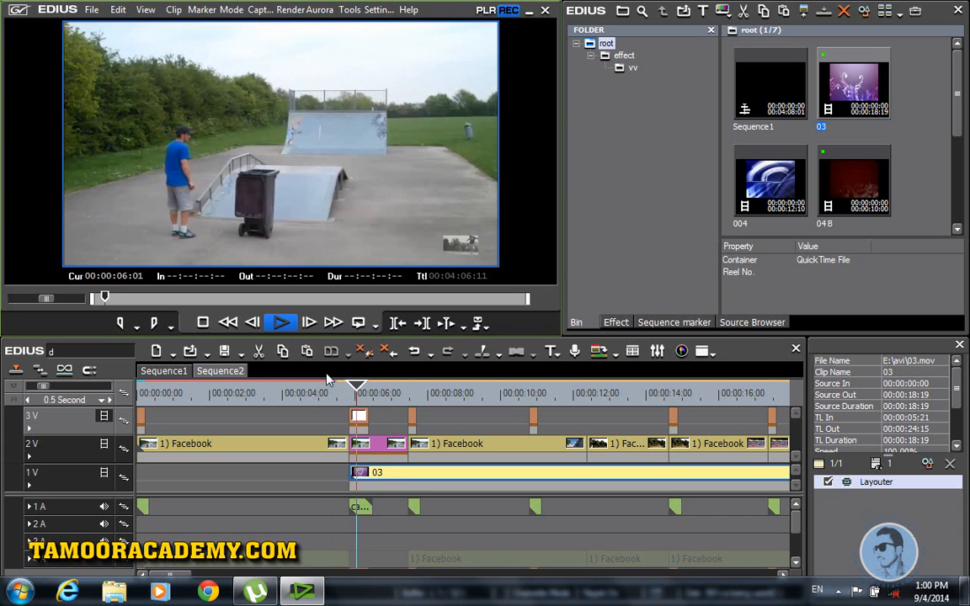
key("space")
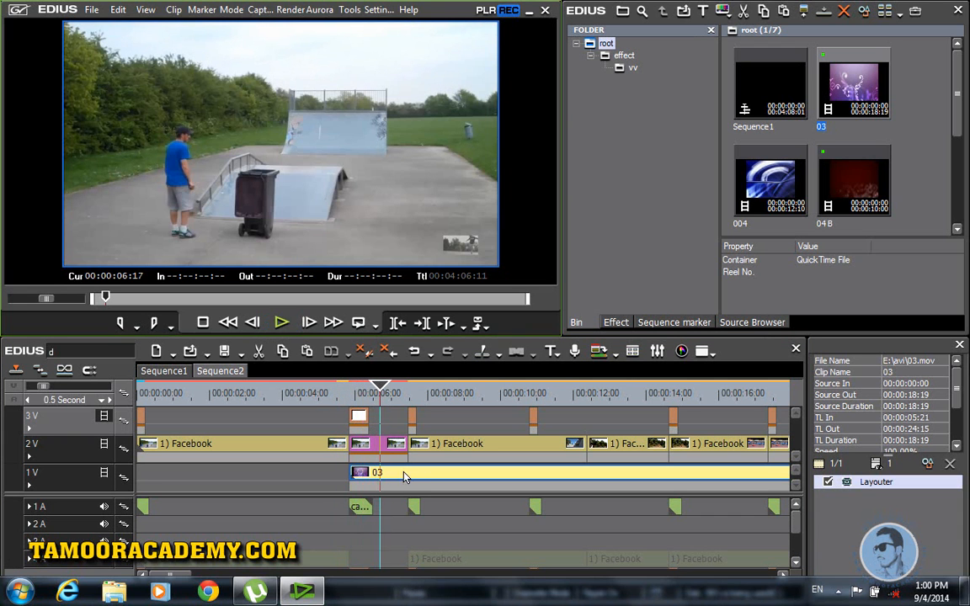
Delete background clip 03 from track 1 V and play across the still.
right_click(405, 477)
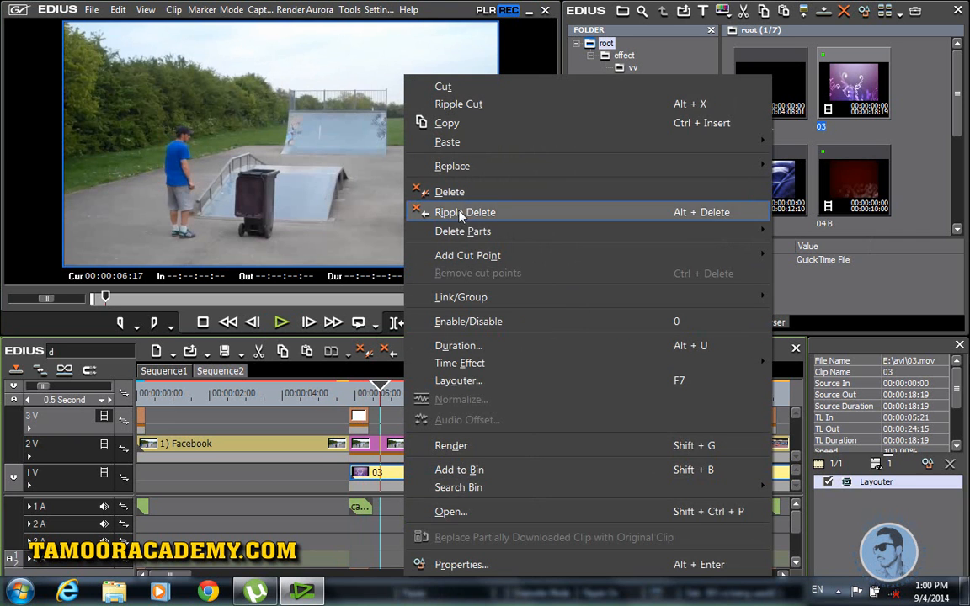
left_click(426, 191)
left_click_drag(378, 390, 340, 446)
left_click(281, 325)
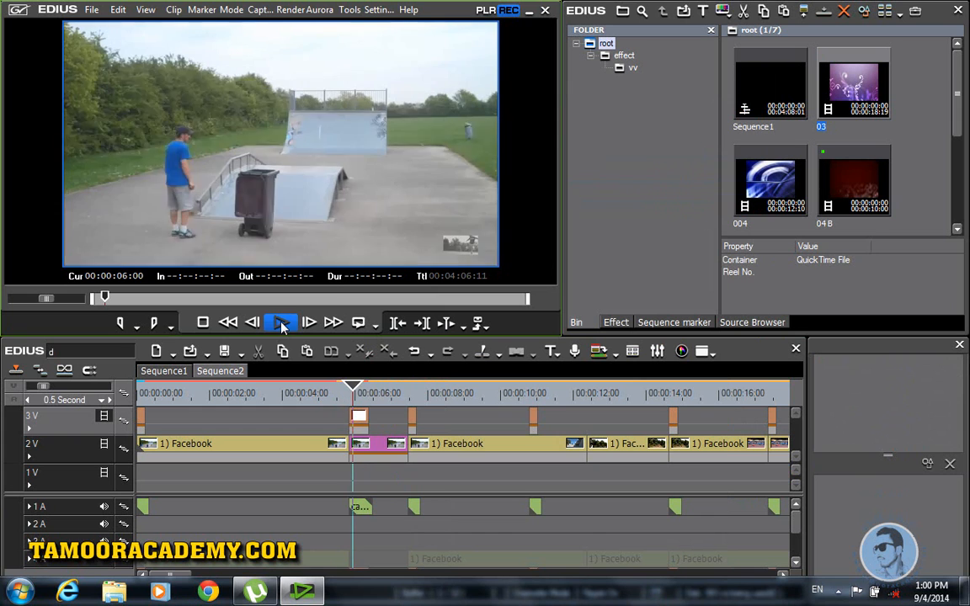
left_click(281, 325)
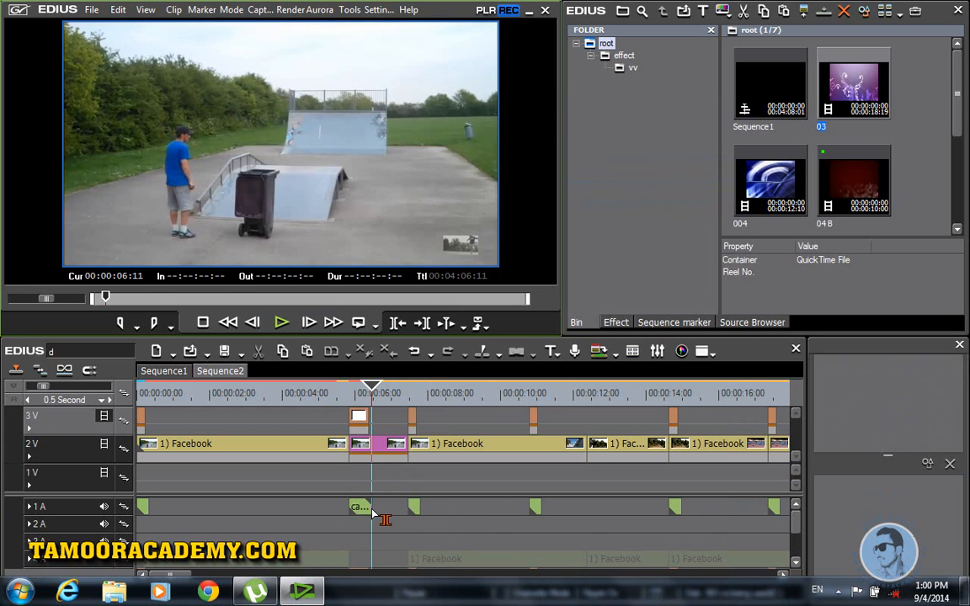
Undo the edits back to before clip 03 was placed on track 1 V, and play across the still again.
key("ctrl+z")
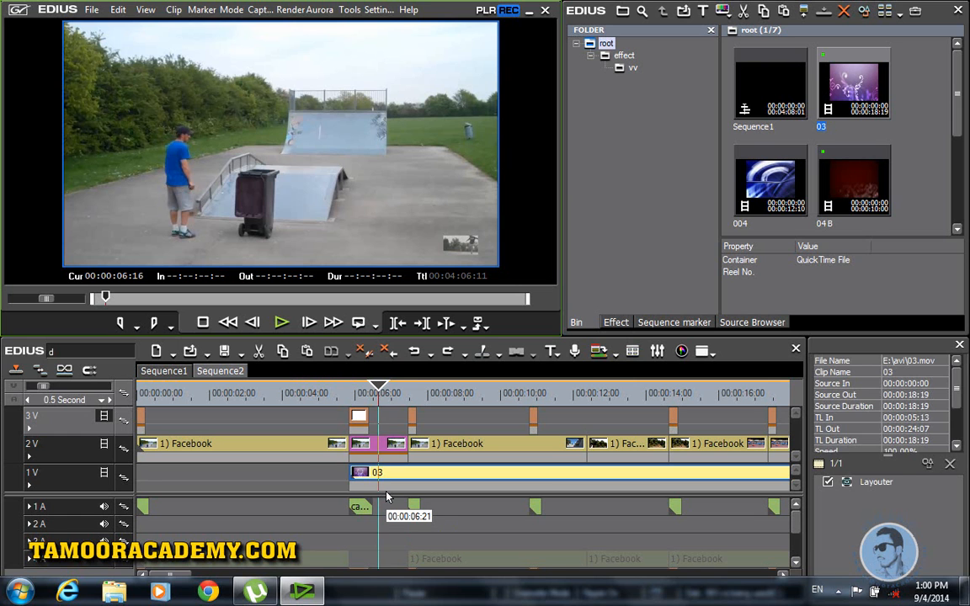
key("ctrl+z")
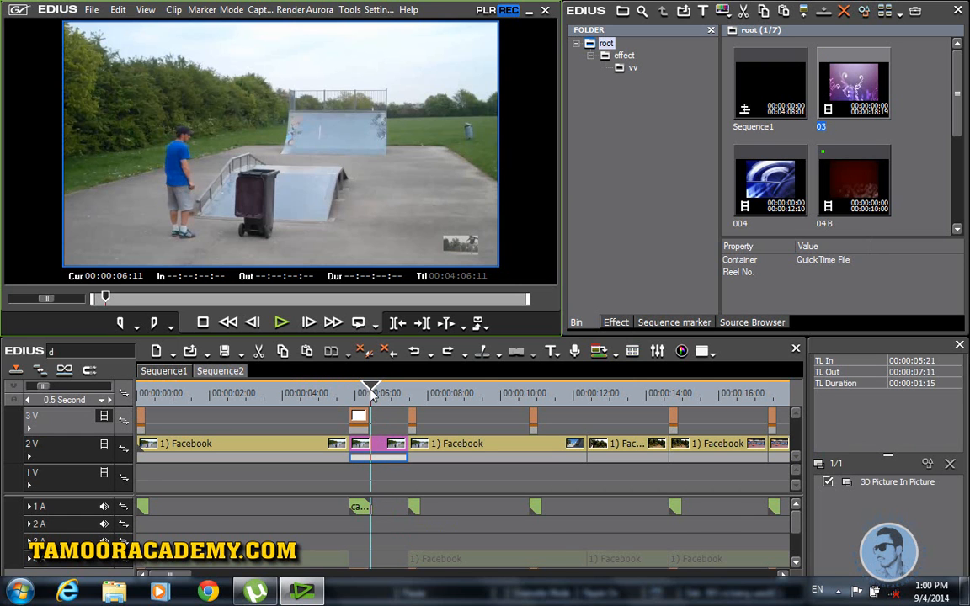
key("Page_Up")
left_click(282, 325)
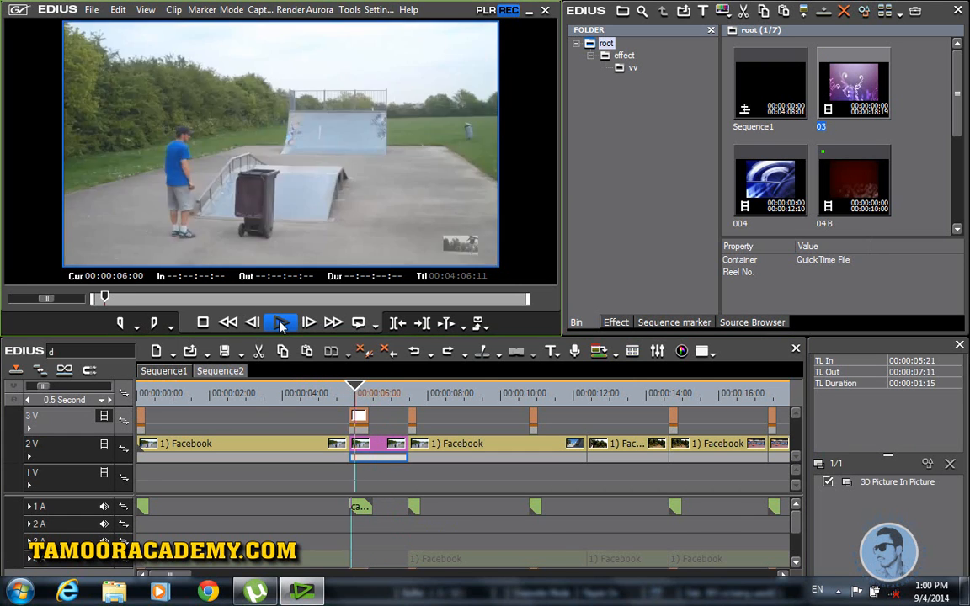
key("space")
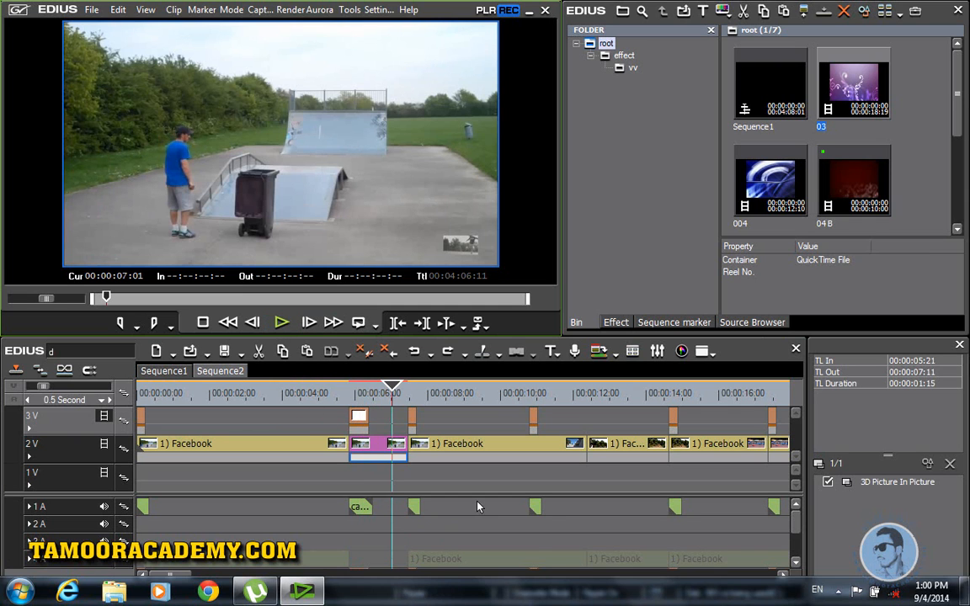
Open the 3D Picture In Picture settings of the still on track 2 V and set the scale to 58.70 at 00:00:01:09.
left_click(623, 325)
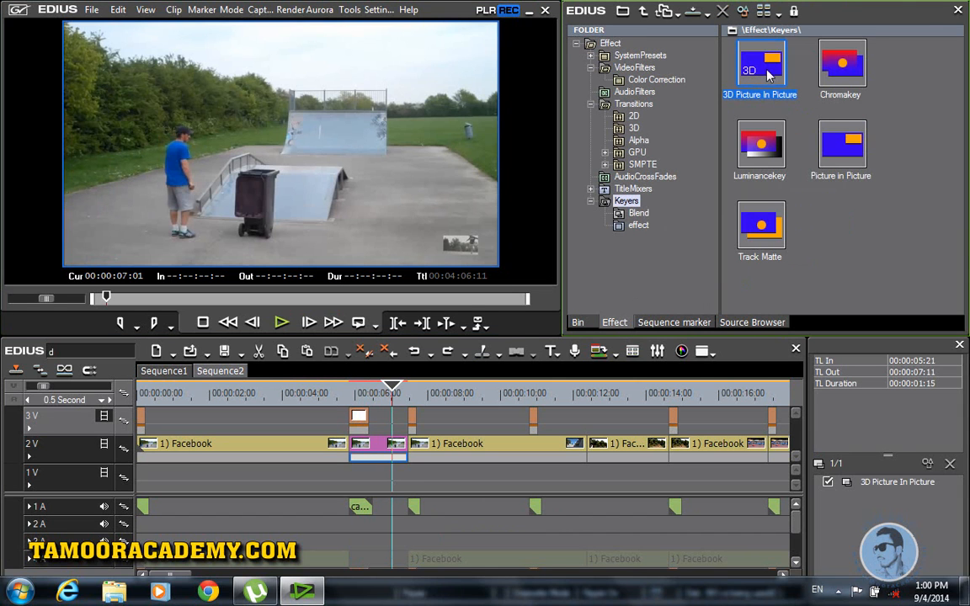
left_click(379, 445)
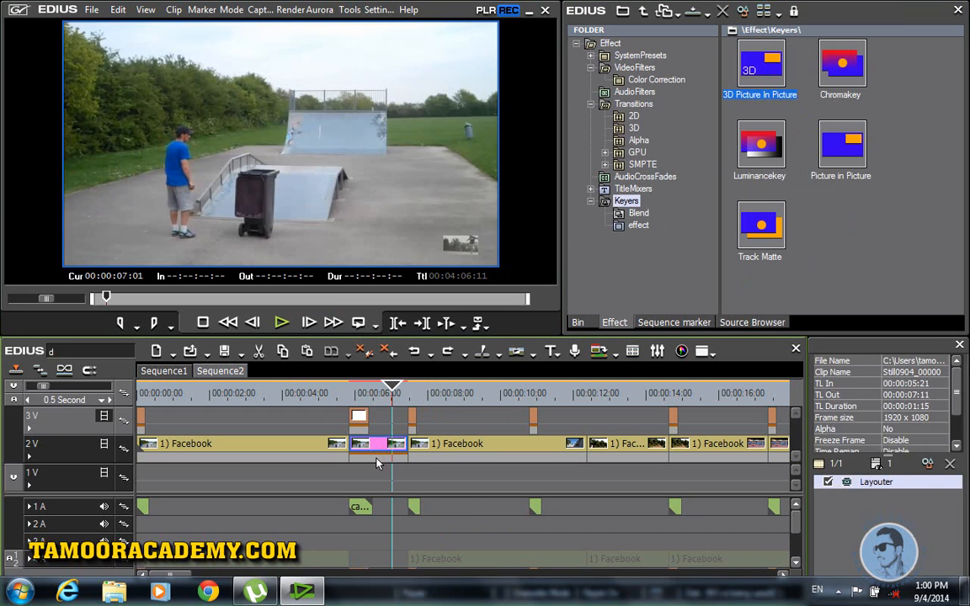
left_click(376, 459)
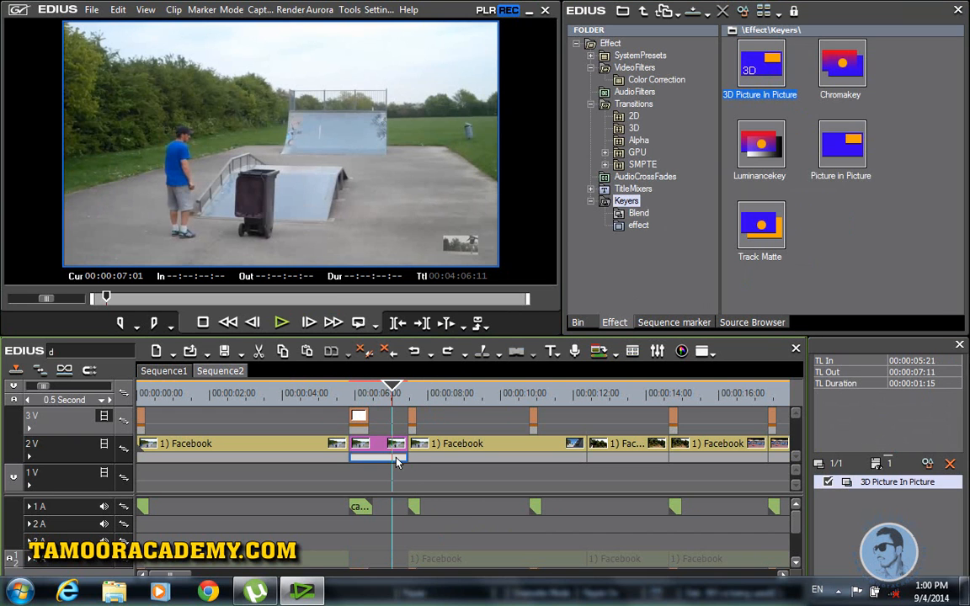
double_click(875, 481)
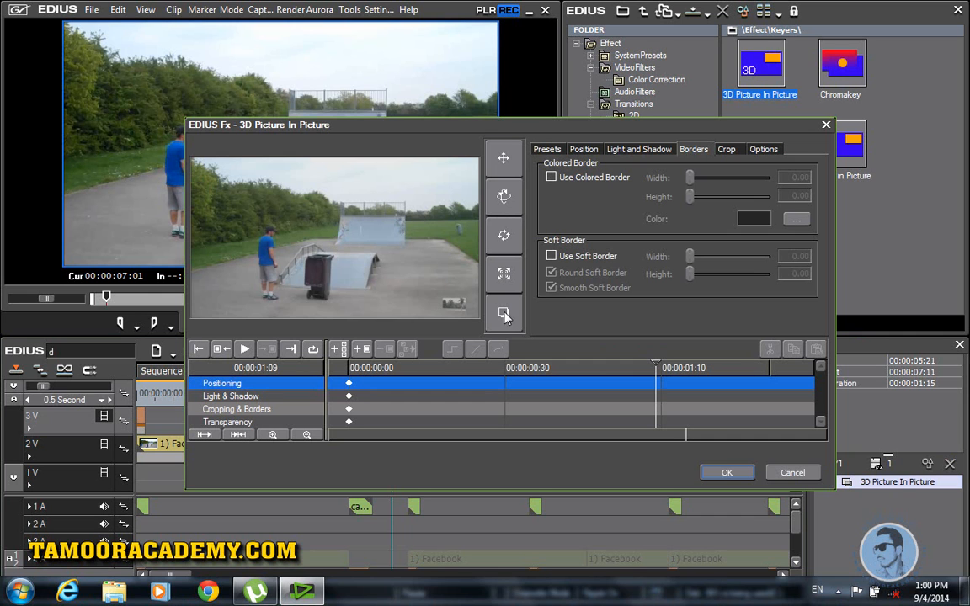
left_click(551, 150)
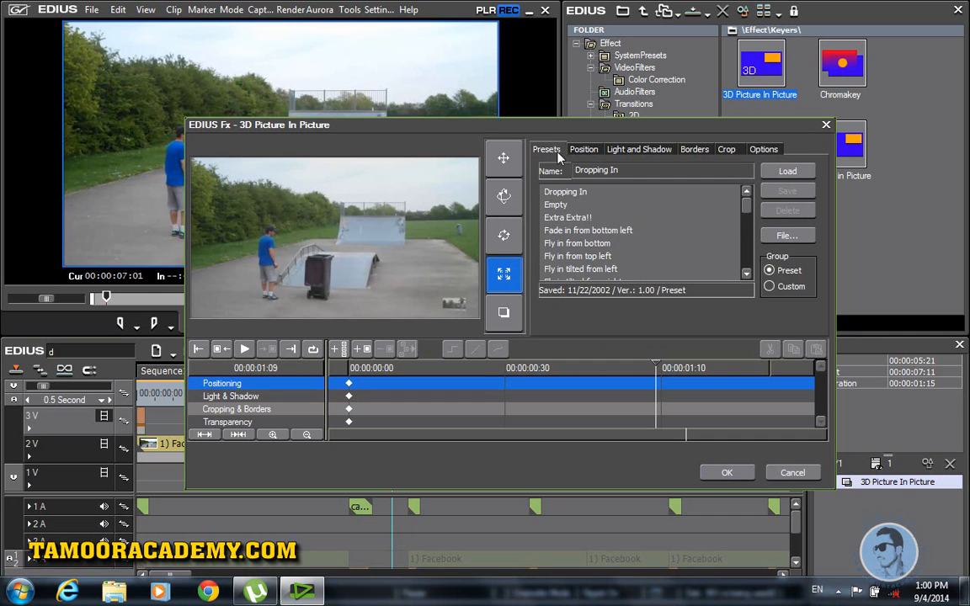
left_click(592, 151)
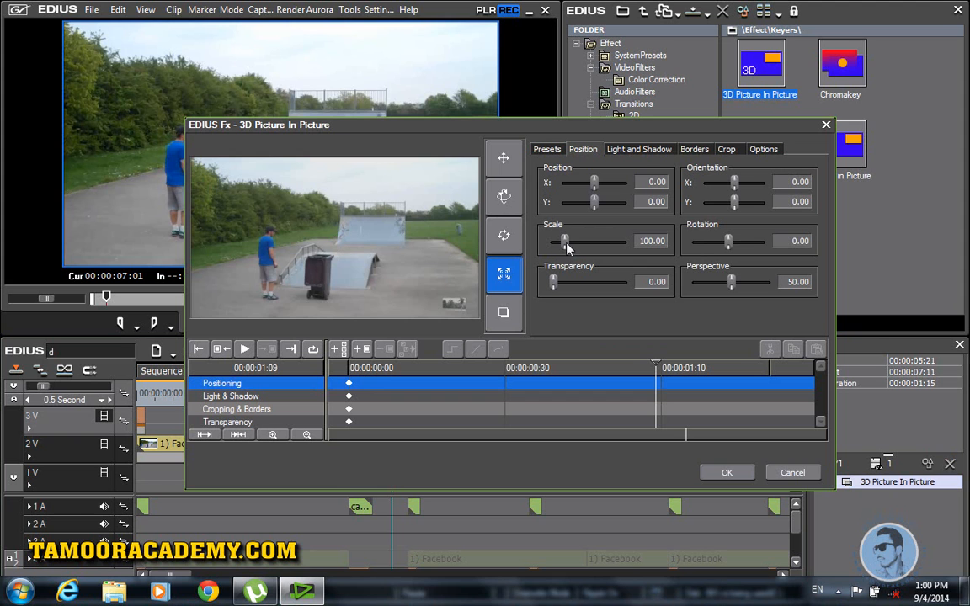
left_click_drag(568, 245, 562, 251)
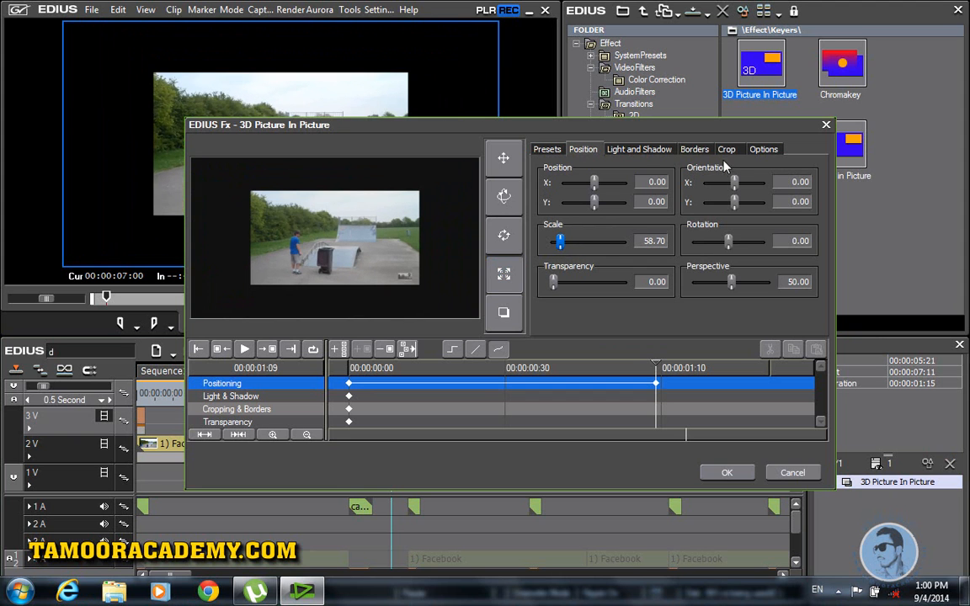
Enable a colored border for the picture-in-picture still and pick yellow as its color.
left_click(755, 152)
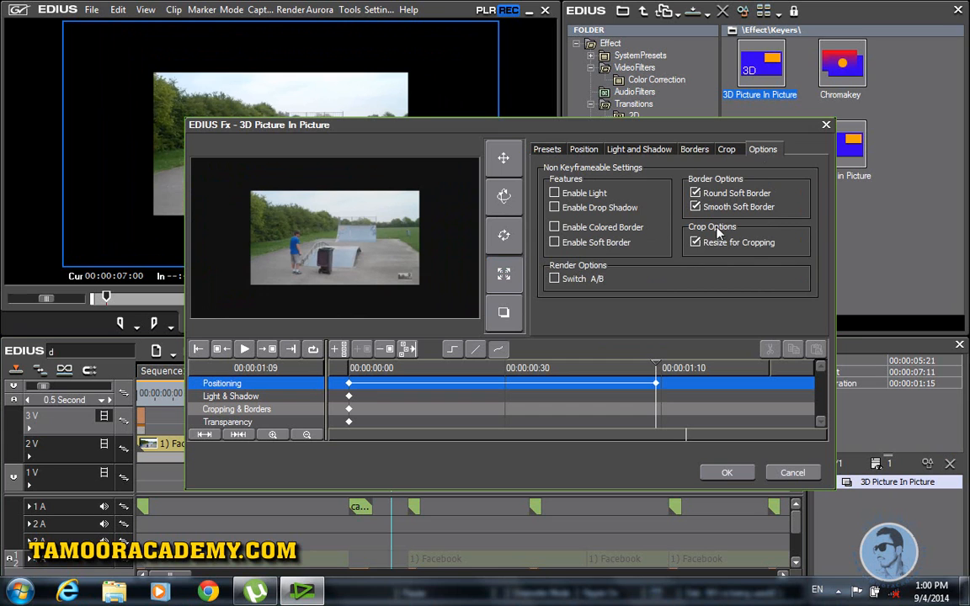
left_click(554, 226)
left_click(692, 149)
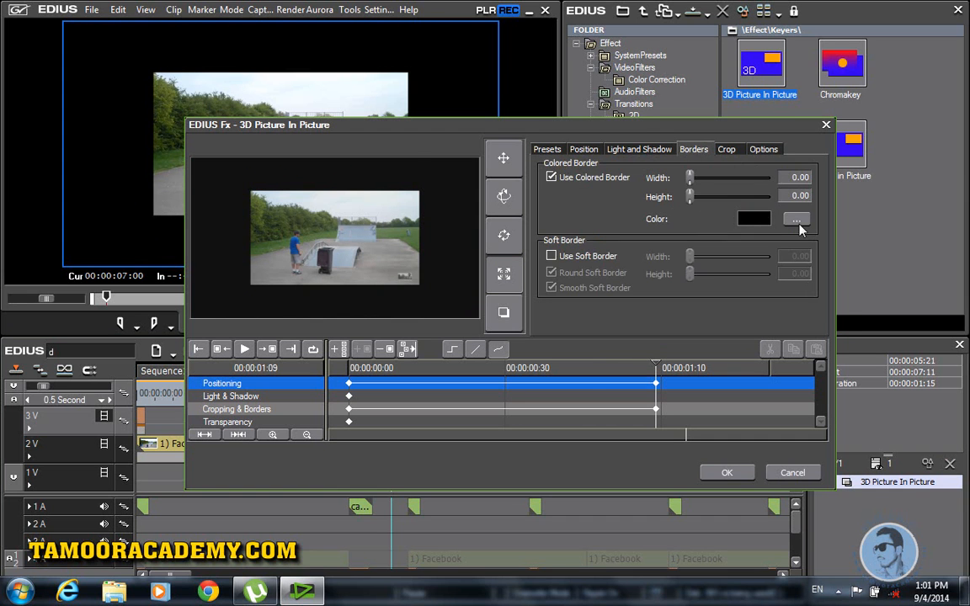
left_click(795, 219)
left_click(515, 204)
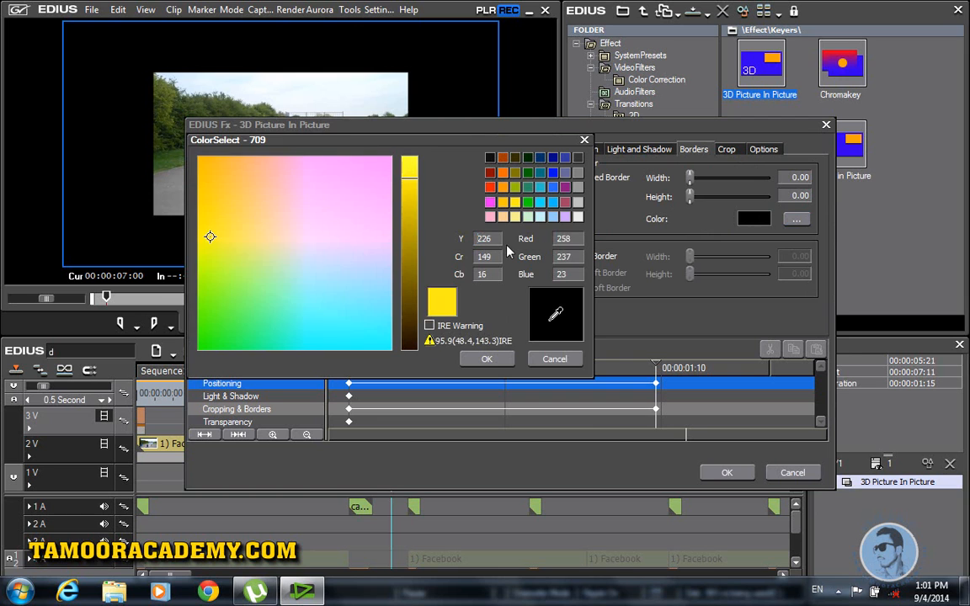
left_click(485, 359)
Set the colored border's width to 8.82 and height to 9.80, apply the settings, and play from before the still.
left_click_drag(690, 197, 698, 180)
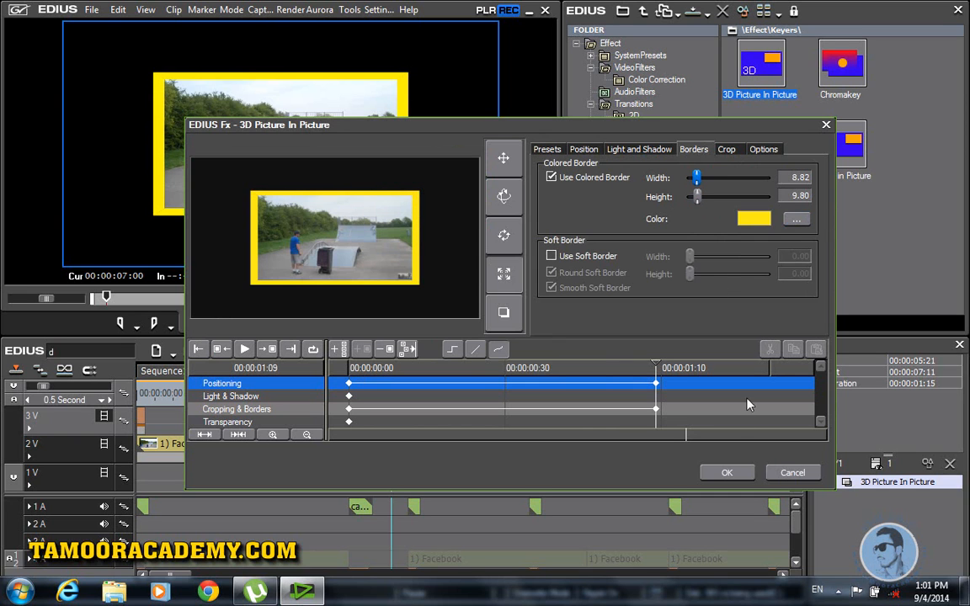
left_click(727, 473)
left_click_drag(390, 389, 326, 393)
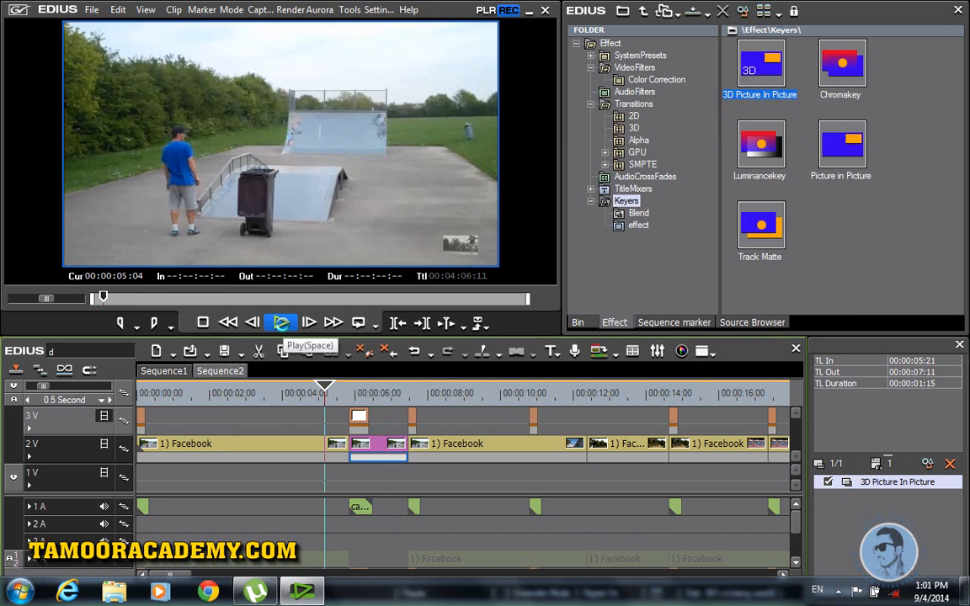
left_click(283, 325)
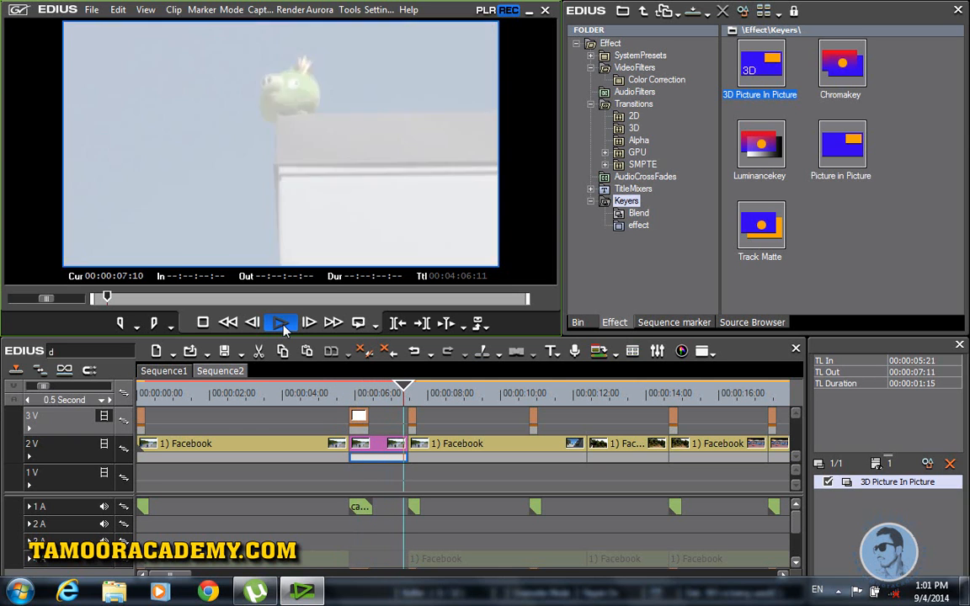
Reopen the 3D Picture In Picture settings and move the ending Positioning and Cropping & Borders keyframes to 00:00:00:07.
double_click(899, 487)
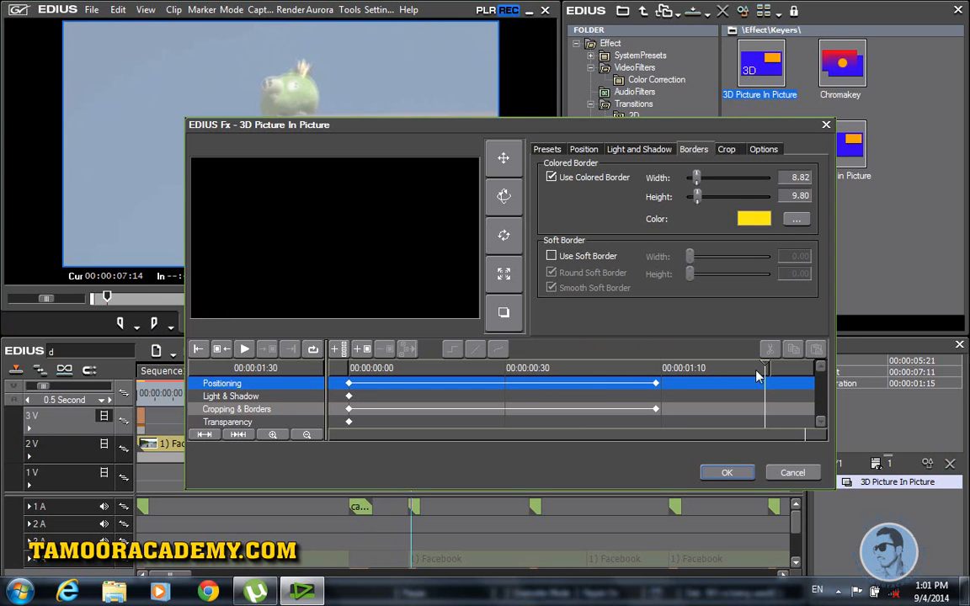
left_click_drag(766, 370, 385, 368)
left_click(656, 382)
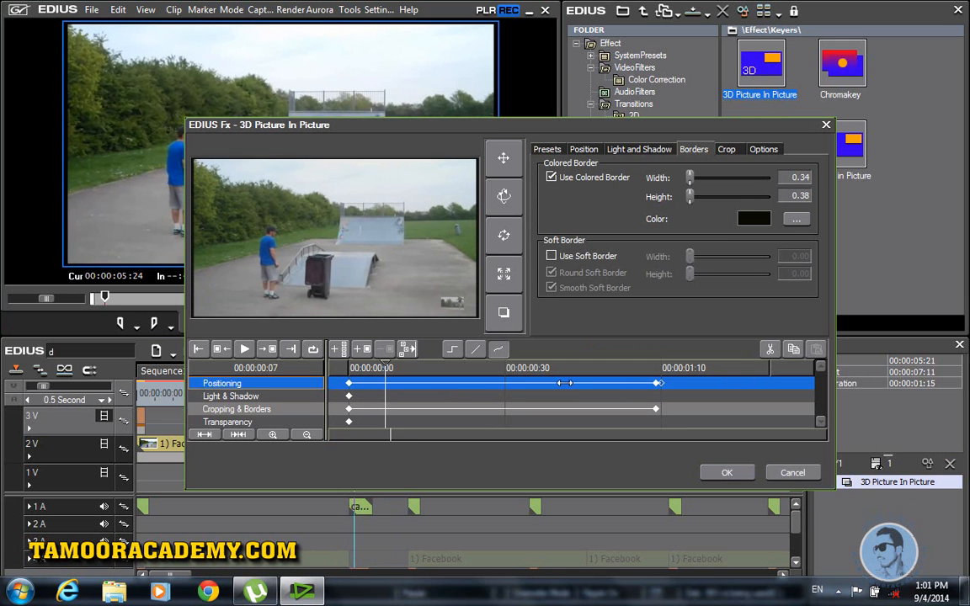
left_click_drag(657, 382, 385, 385)
left_click_drag(655, 410, 385, 409)
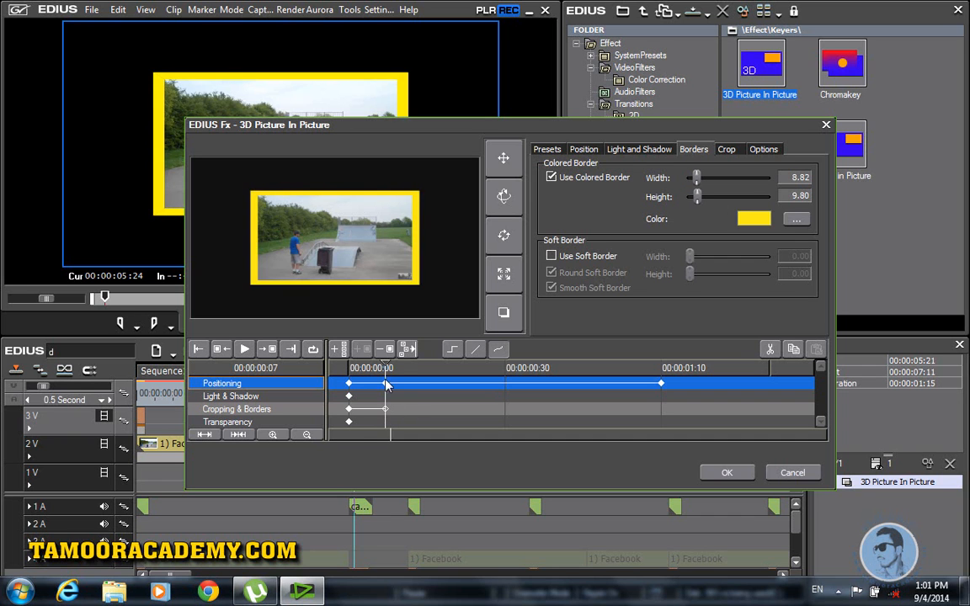
Preview the animation, move the extra Positioning keyframe from 00:00:01:10 beside the one at 00:00:00:07, and preview from the start.
left_click_drag(386, 369, 339, 375)
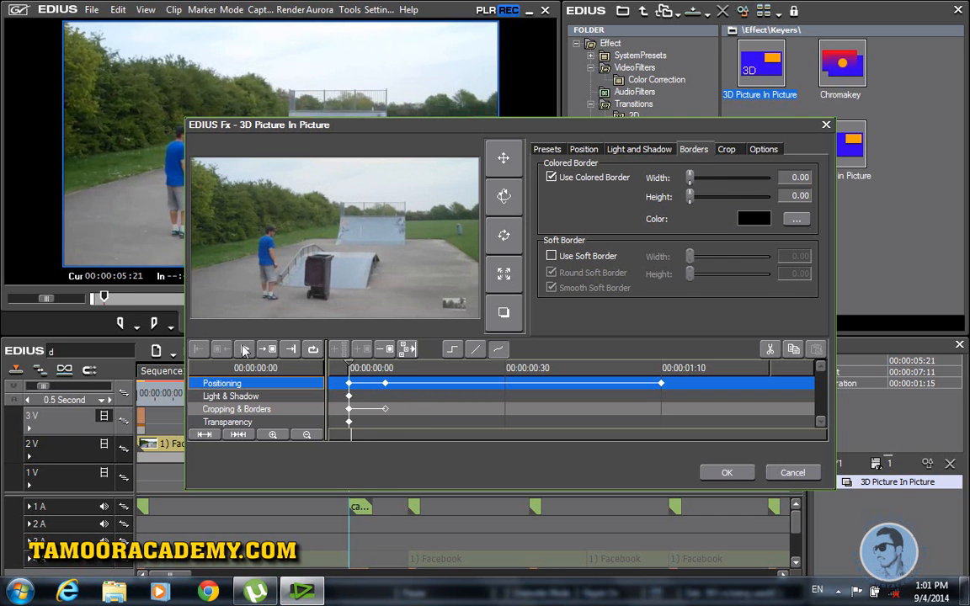
left_click(244, 350)
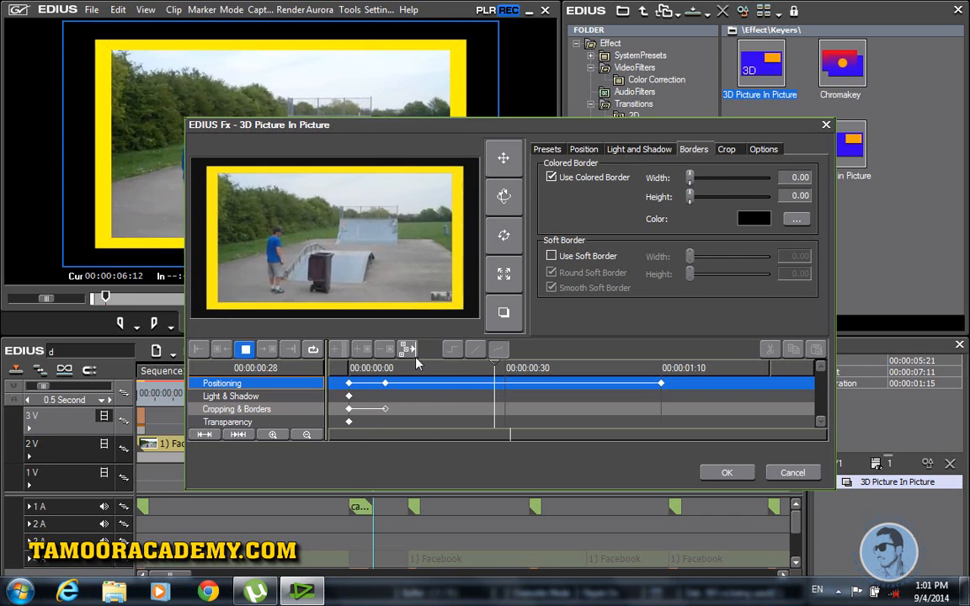
key("space")
left_click_drag(661, 382, 389, 384)
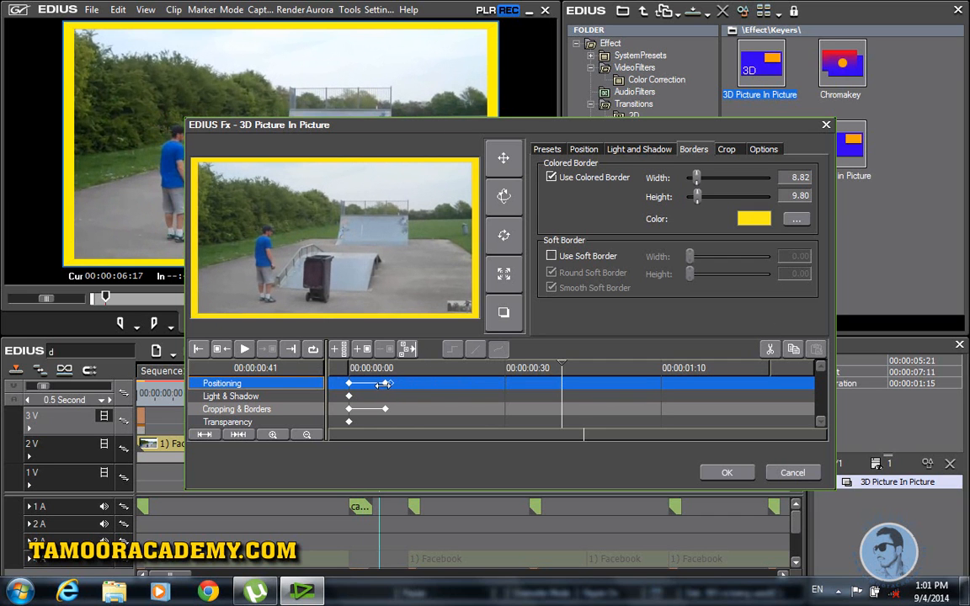
left_click(328, 370)
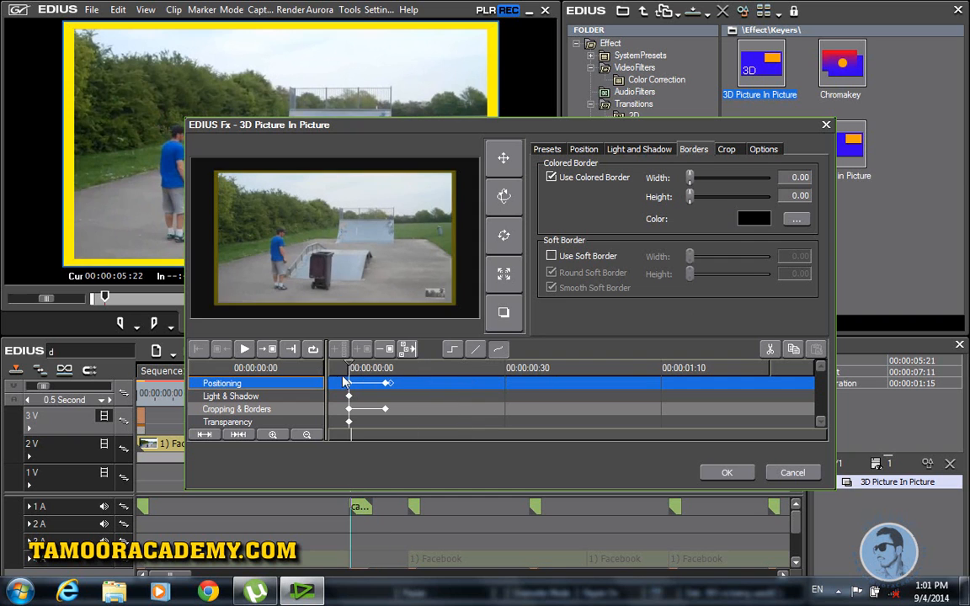
left_click(244, 349)
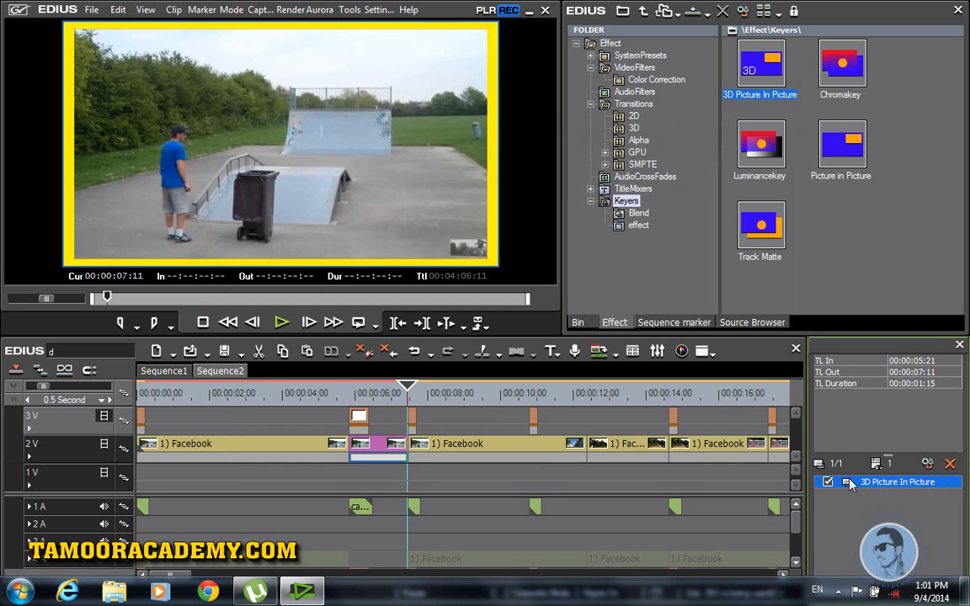
Delete the 3D Picture In Picture keyer from the still and apply a fresh one to it.
right_click(851, 484)
left_click(830, 431)
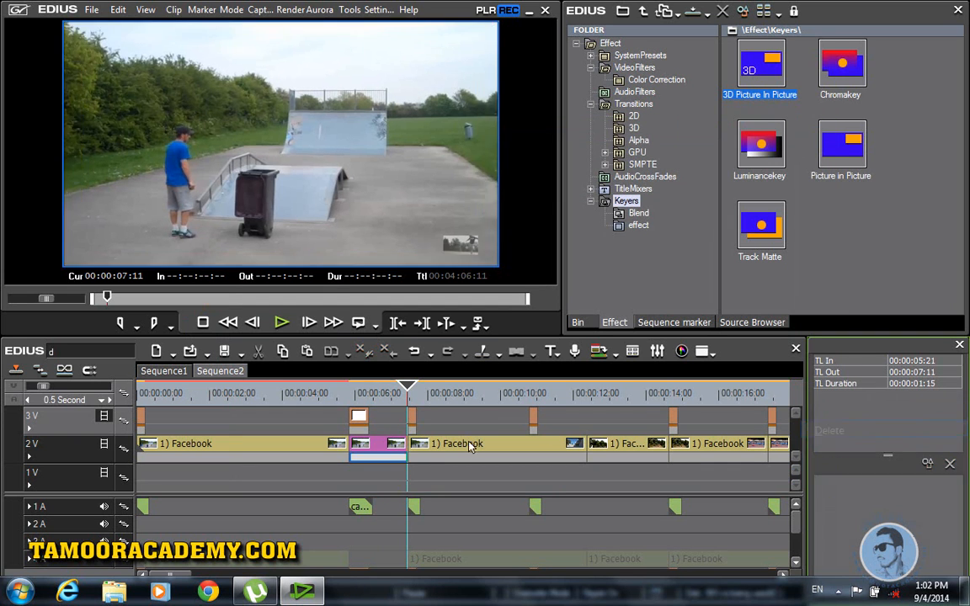
left_click_drag(754, 83, 360, 458)
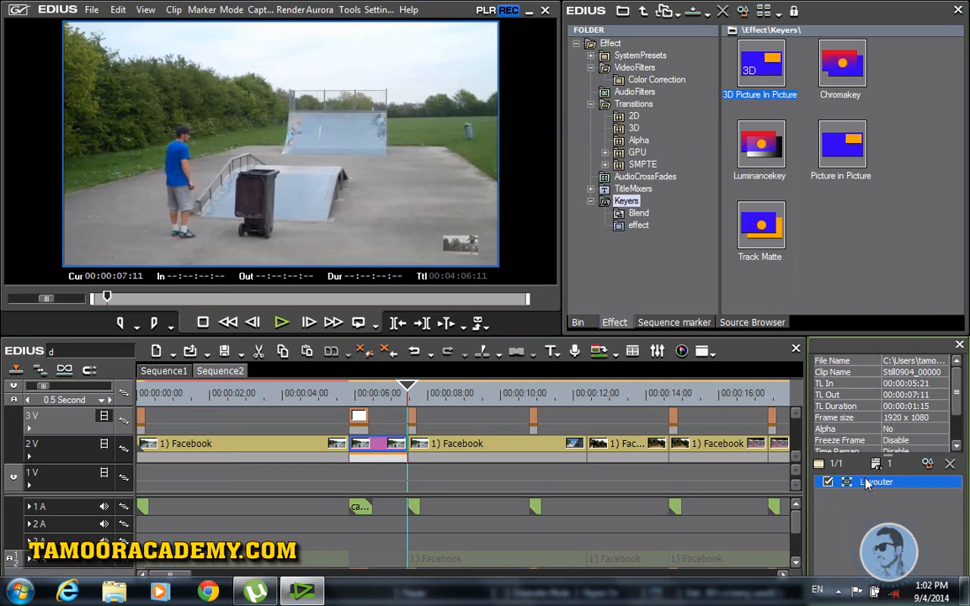
key("F7")
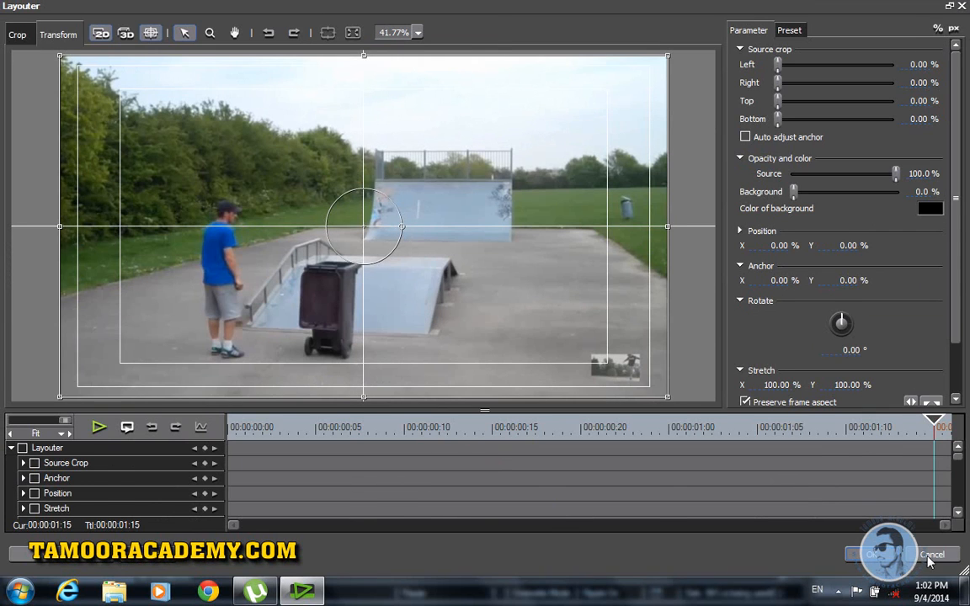
left_click(931, 555)
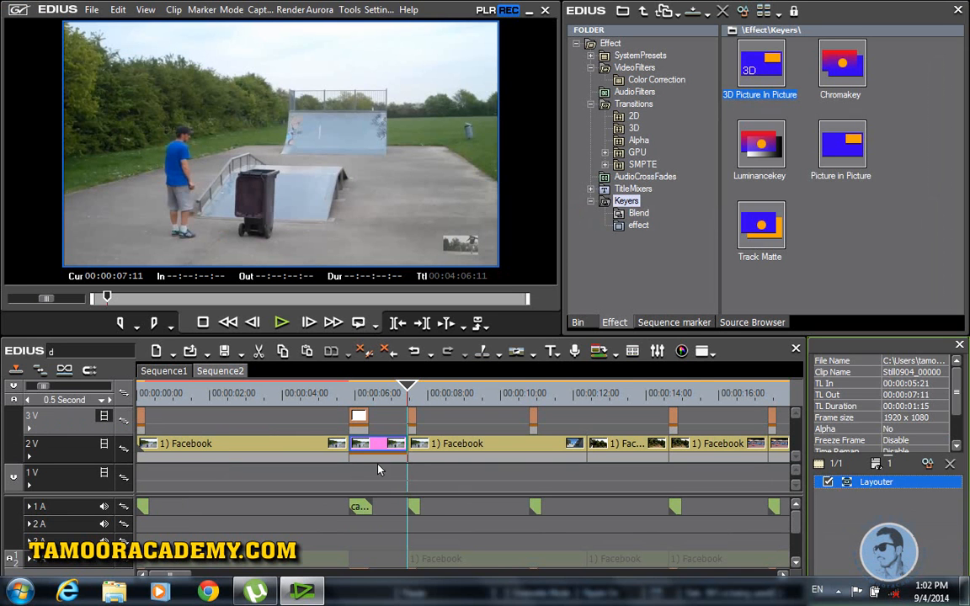
Open the still's 3D Picture In Picture settings and set the Positioning scale to about 102.05 at 00:00:00:00.
double_click(897, 482)
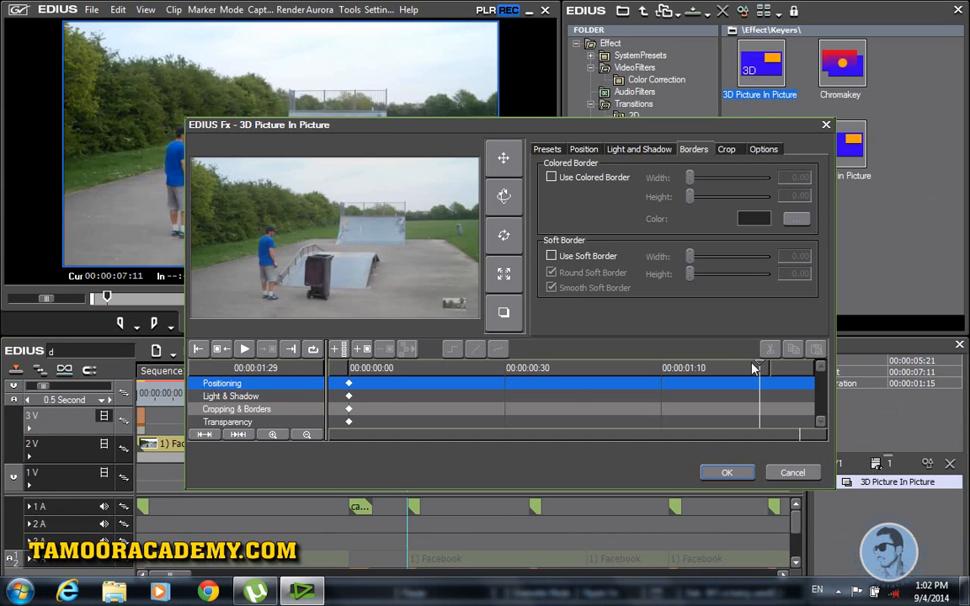
left_click_drag(760, 368, 352, 385)
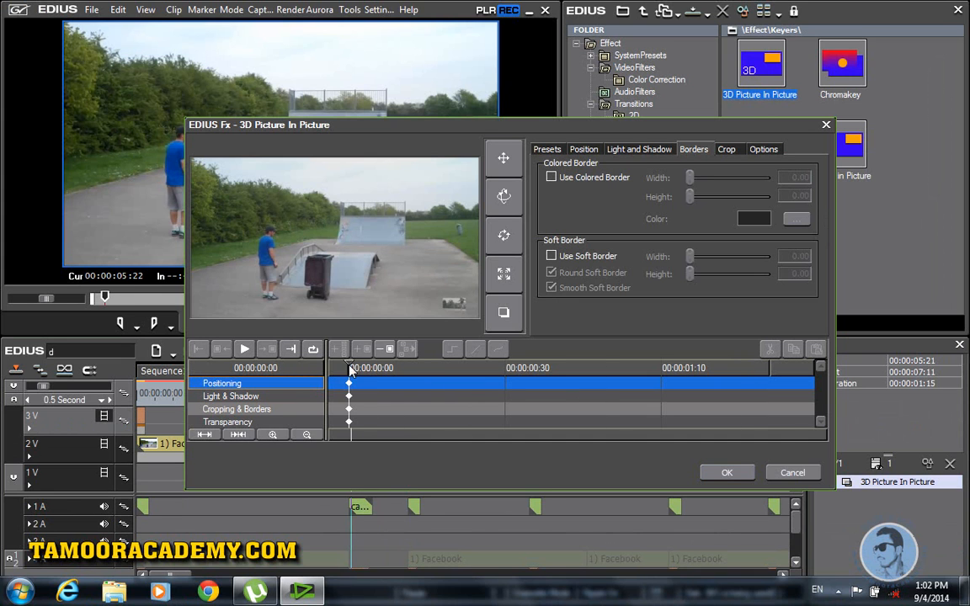
left_click(551, 150)
left_click(583, 149)
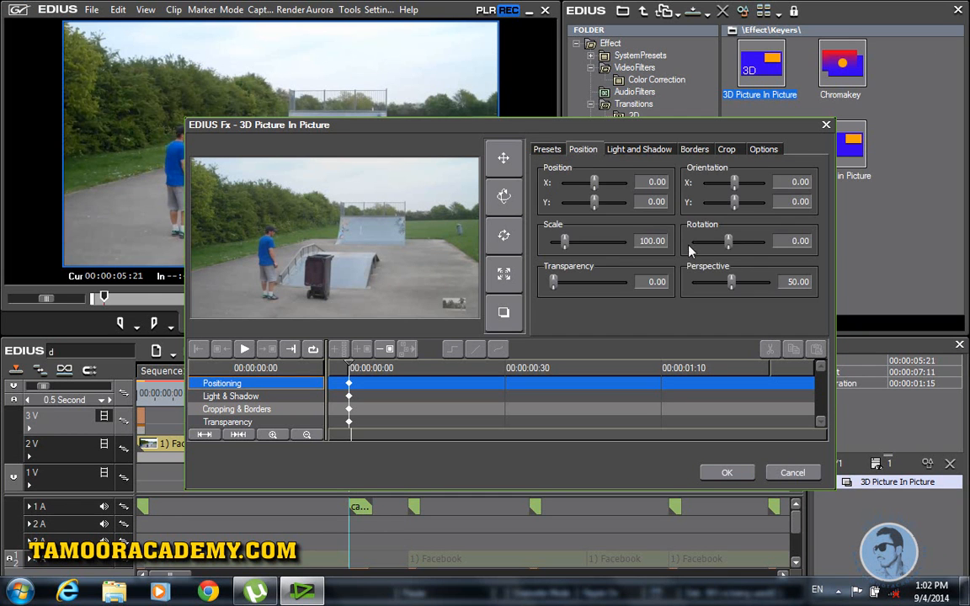
left_click(508, 280)
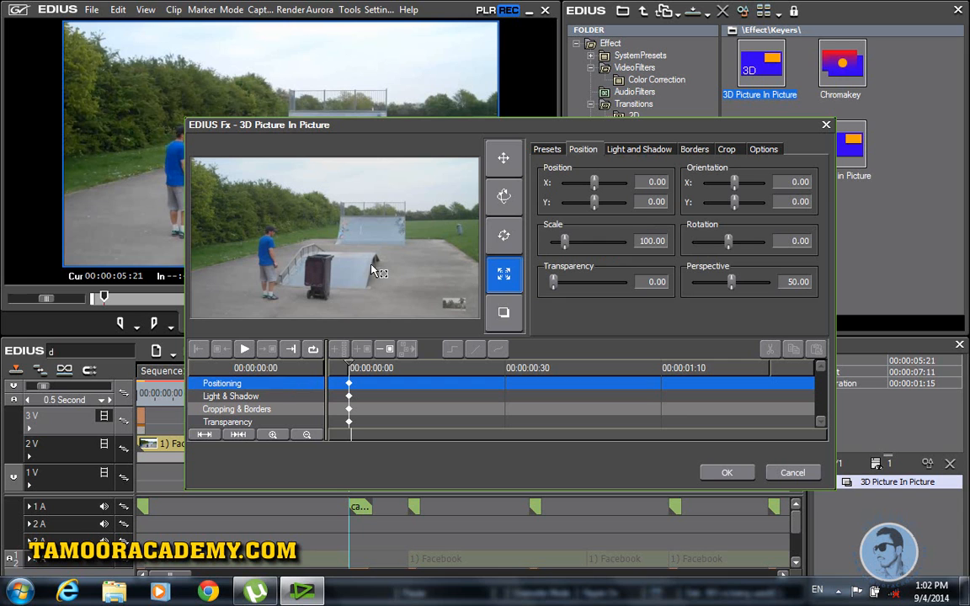
left_click_drag(343, 229, 348, 234)
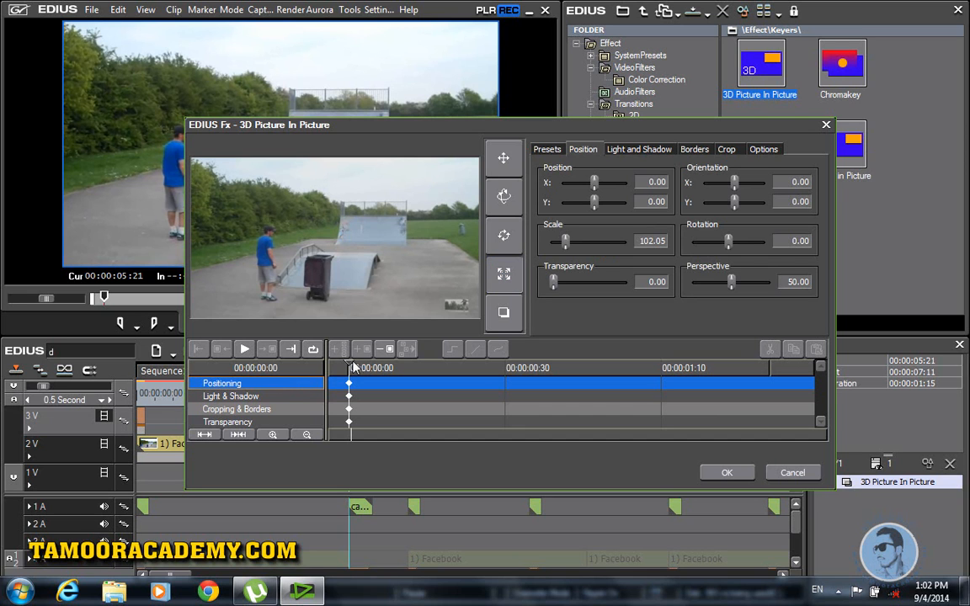
At 00:00:00:02, scale the picture down to about 65.76 and rotate it to about 8.05.
left_click_drag(354, 368, 361, 370)
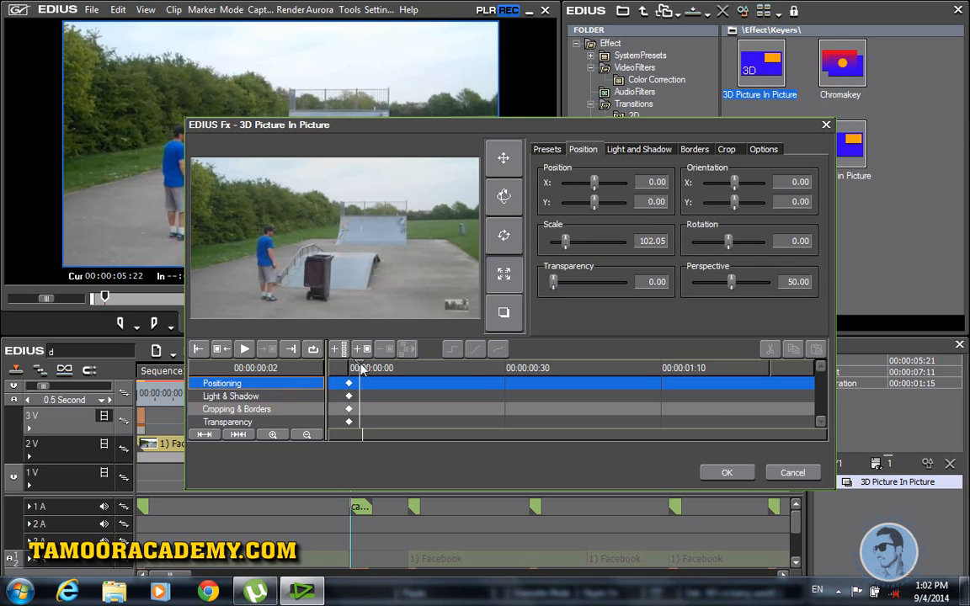
left_click_drag(300, 232, 325, 301)
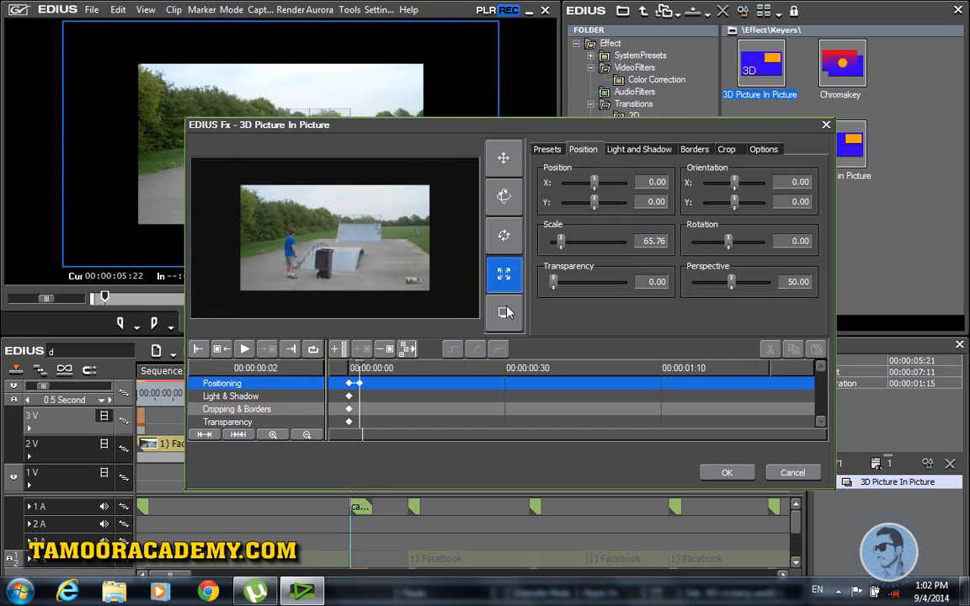
left_click_drag(729, 245, 729, 246)
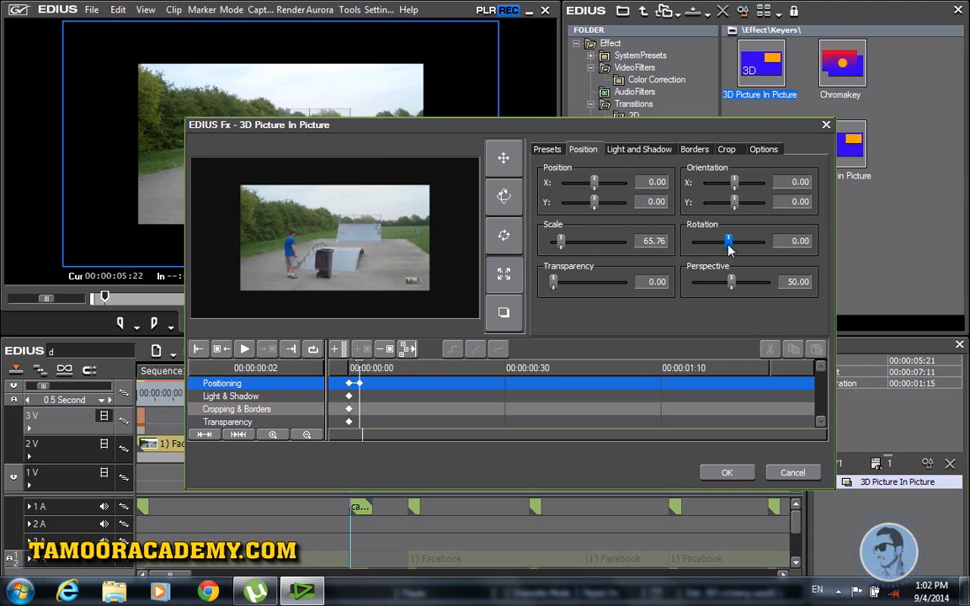
left_click(503, 234)
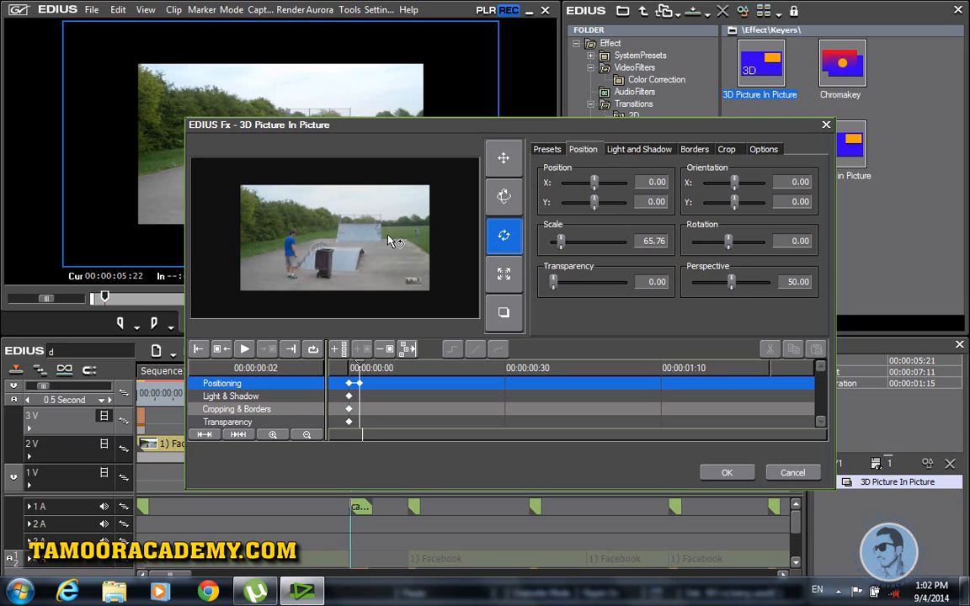
left_click_drag(378, 238, 345, 261)
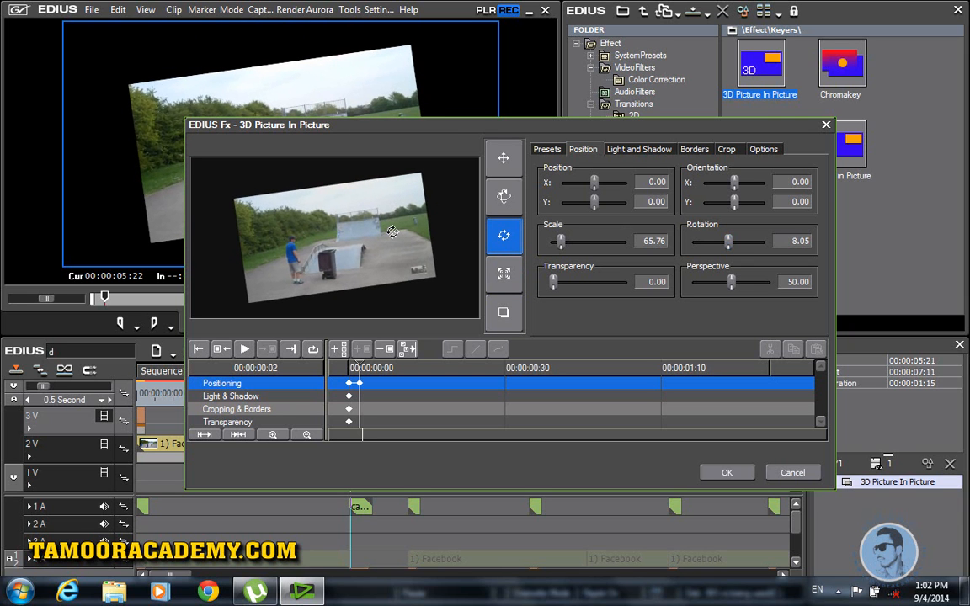
Add a yellow colored border with width 10.78 and height 9.80 to the picture and apply the settings.
left_click(693, 149)
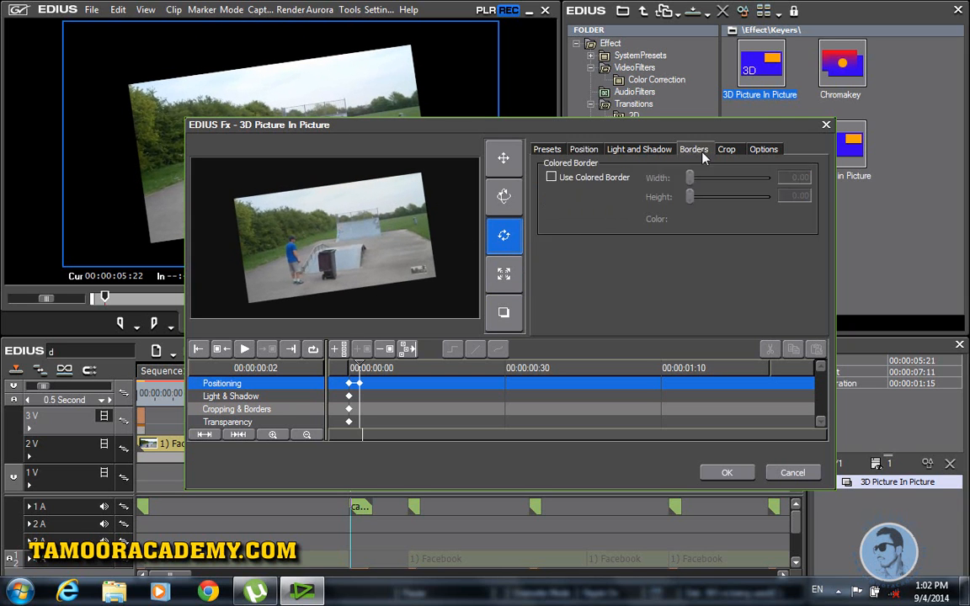
left_click(551, 178)
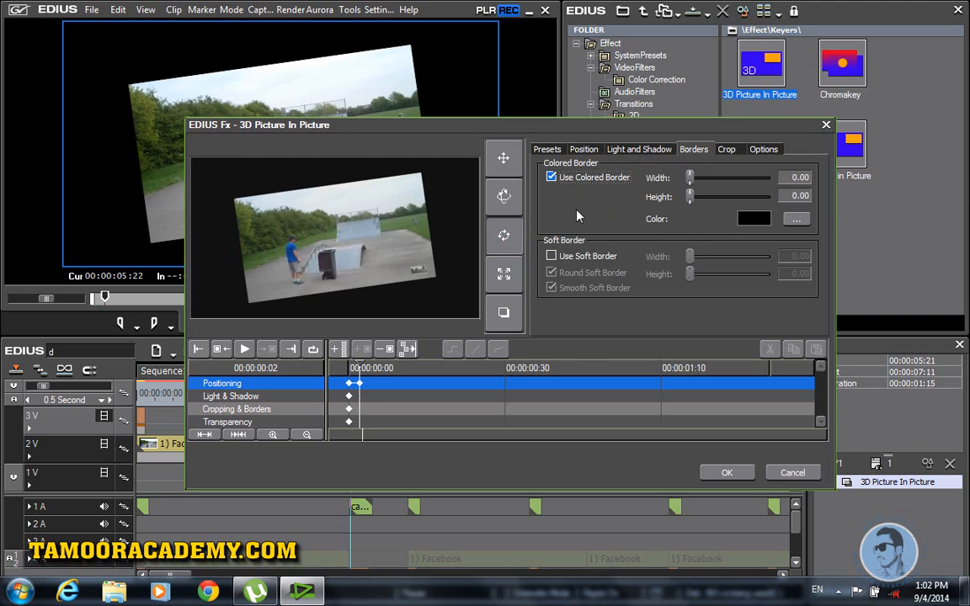
left_click(796, 222)
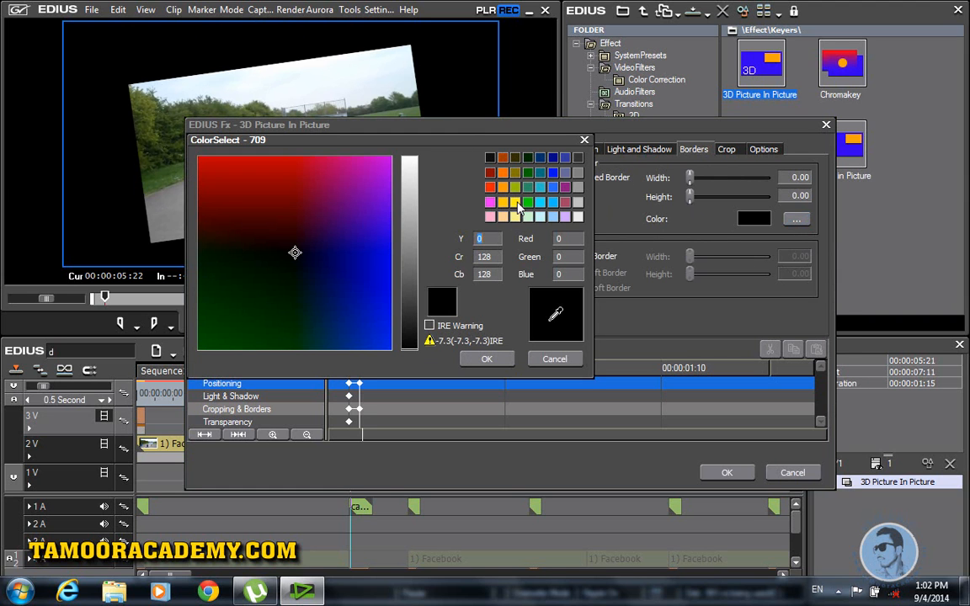
left_click(508, 204)
left_click(493, 360)
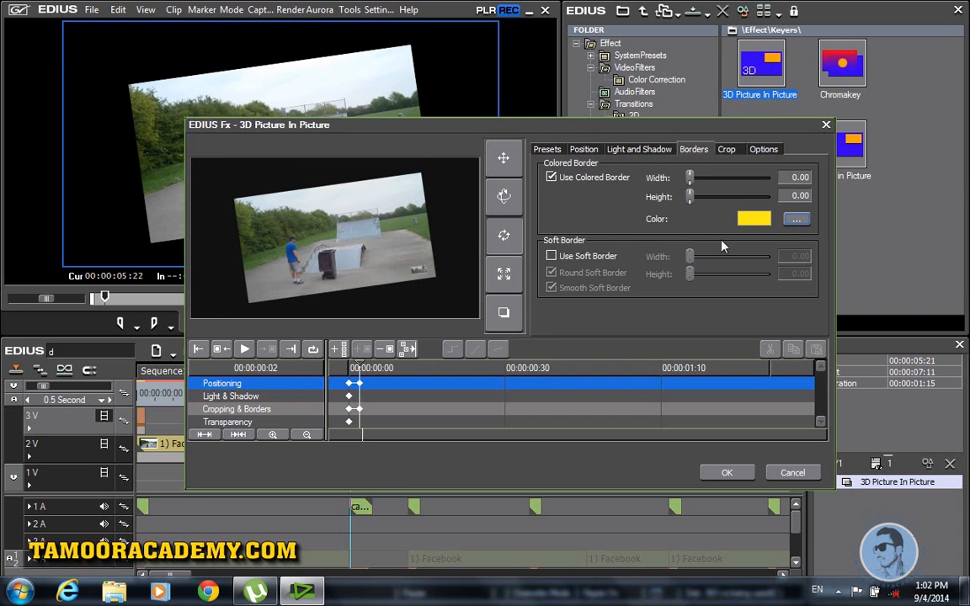
left_click_drag(690, 196, 698, 179)
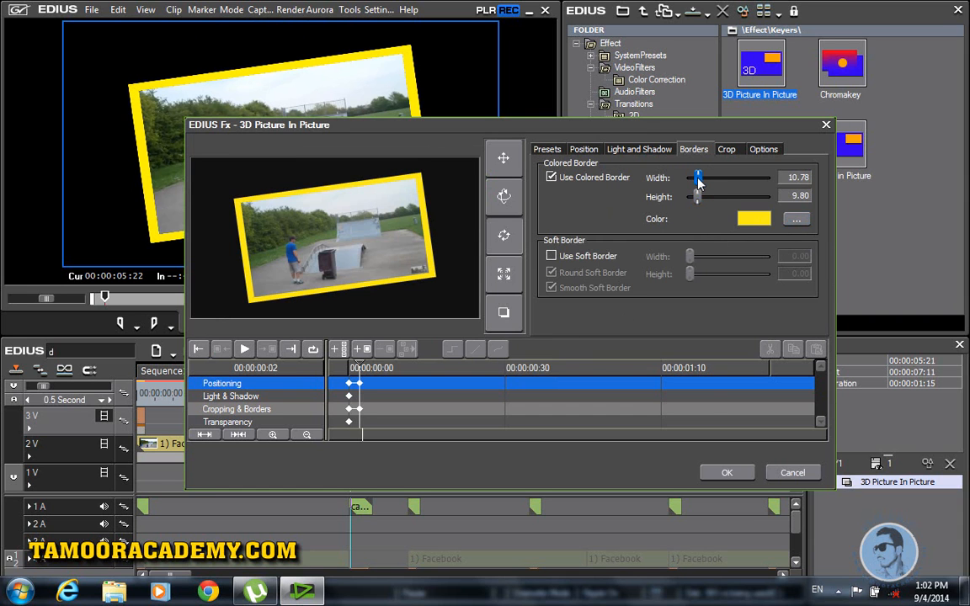
left_click(725, 472)
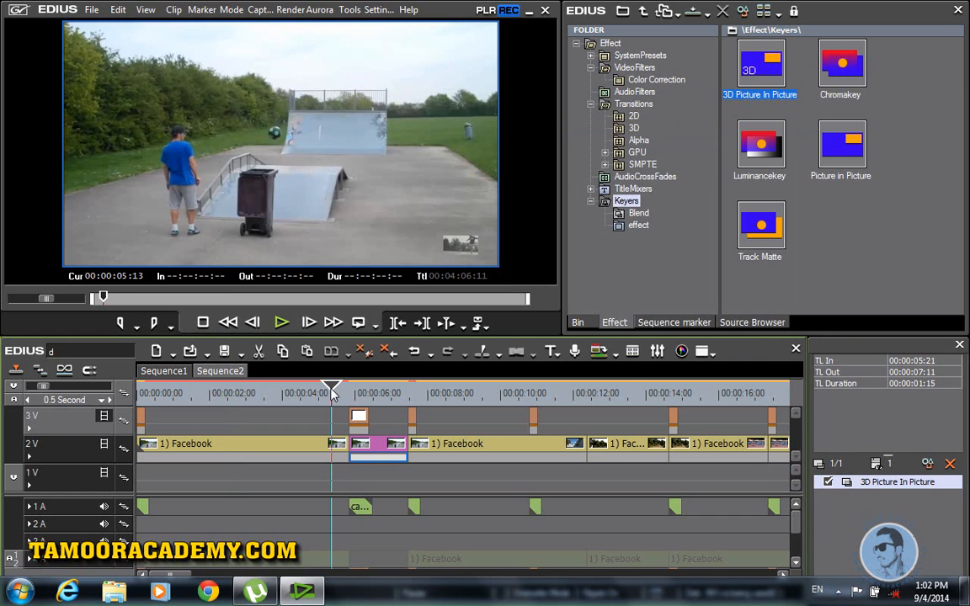
Preview the still's animation from just before the freeze frame, and play Sequence2 from the beginning.
left_click(281, 324)
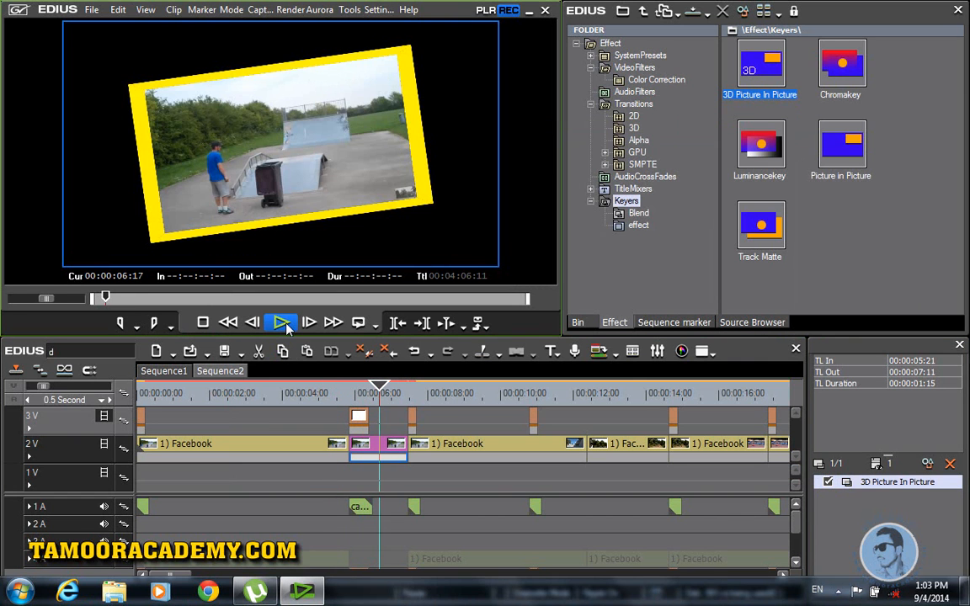
left_click(286, 325)
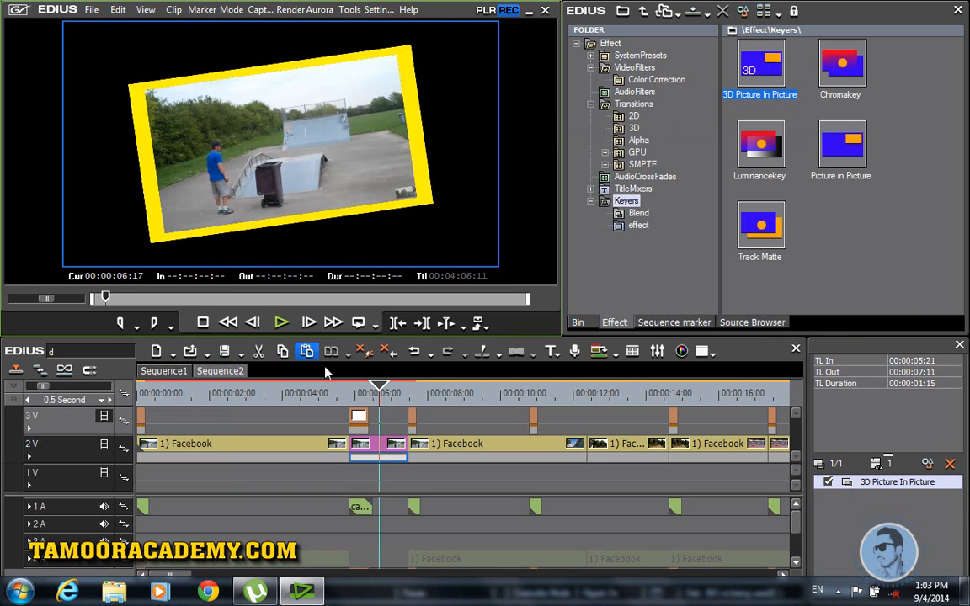
left_click(339, 392)
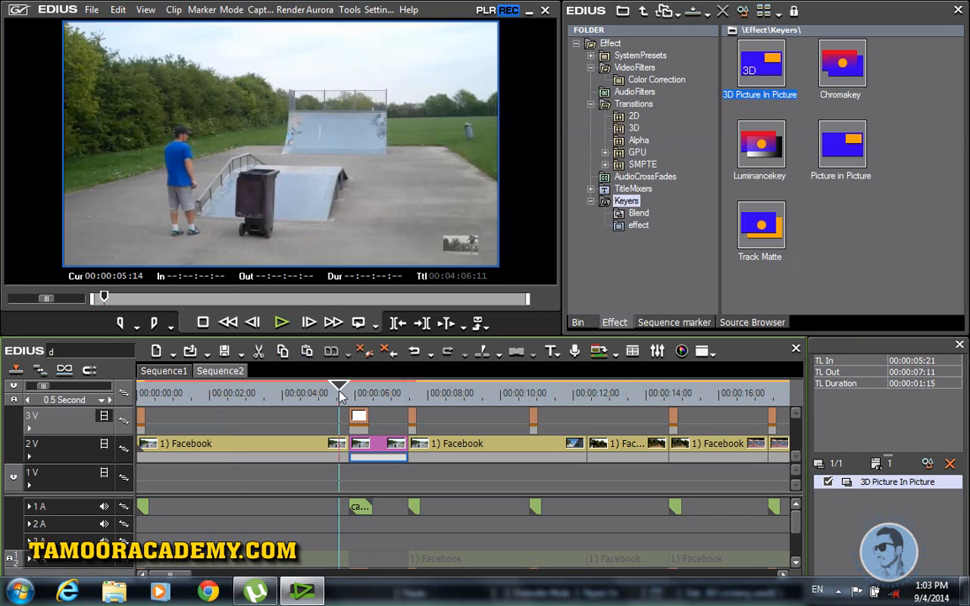
left_click_drag(339, 392, 318, 391)
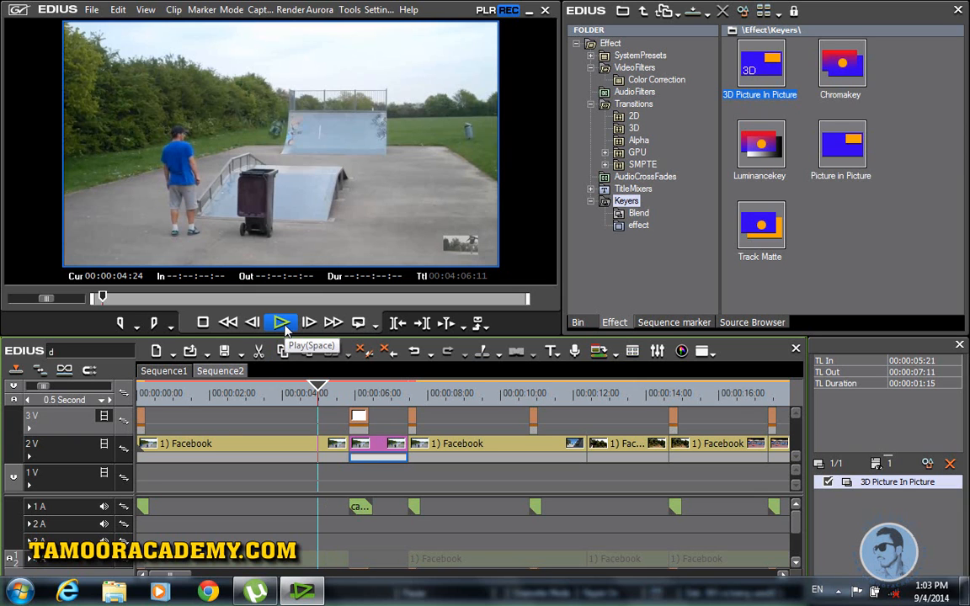
key("Home")
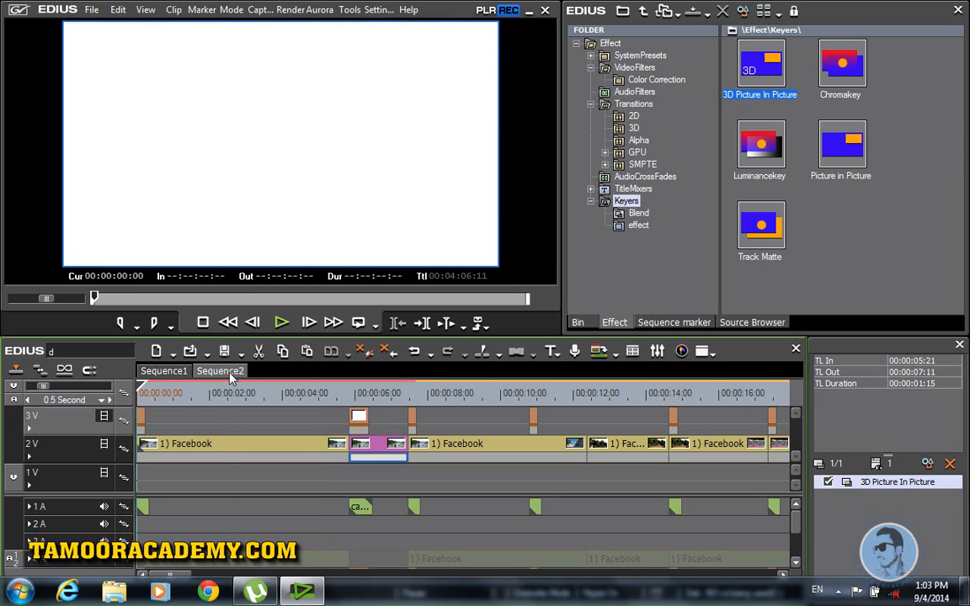
left_click(281, 322)
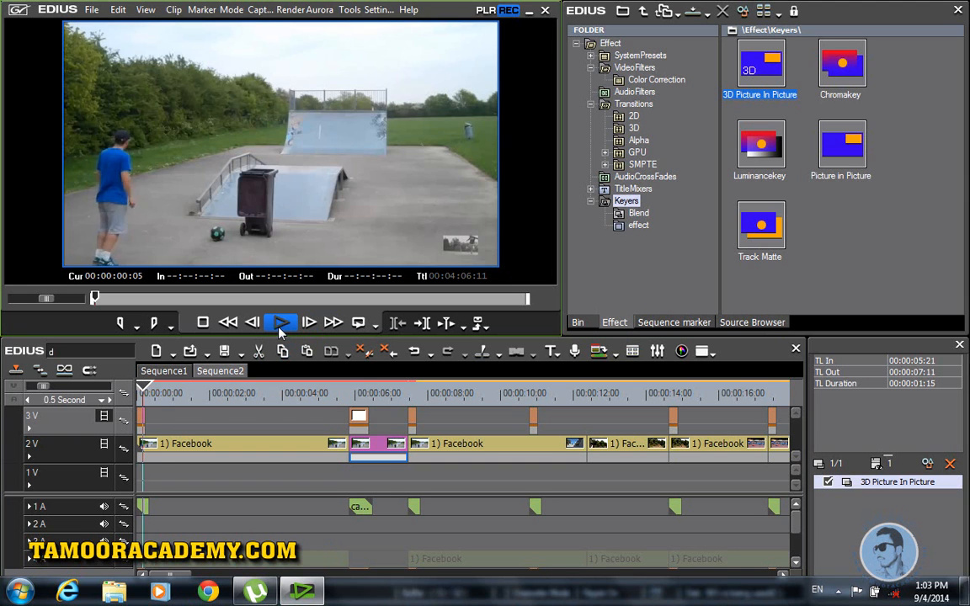